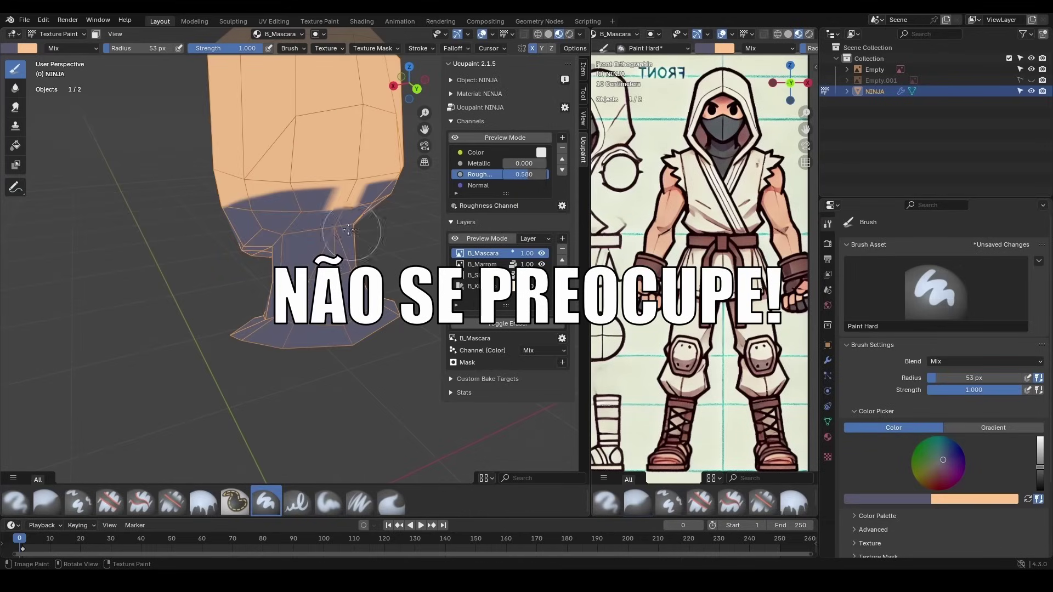
Paint a dark forehead band and dark patches on the ninja's head, and lighten the base colour to cream
mouse_move(211, 181)
left_mouse_down()
mouse_move(358, 184)
mouse_move(307, 176)
left_mouse_up()
middle_click_drag(308, 175, 329, 181)
left_click_drag(329, 181, 316, 174)
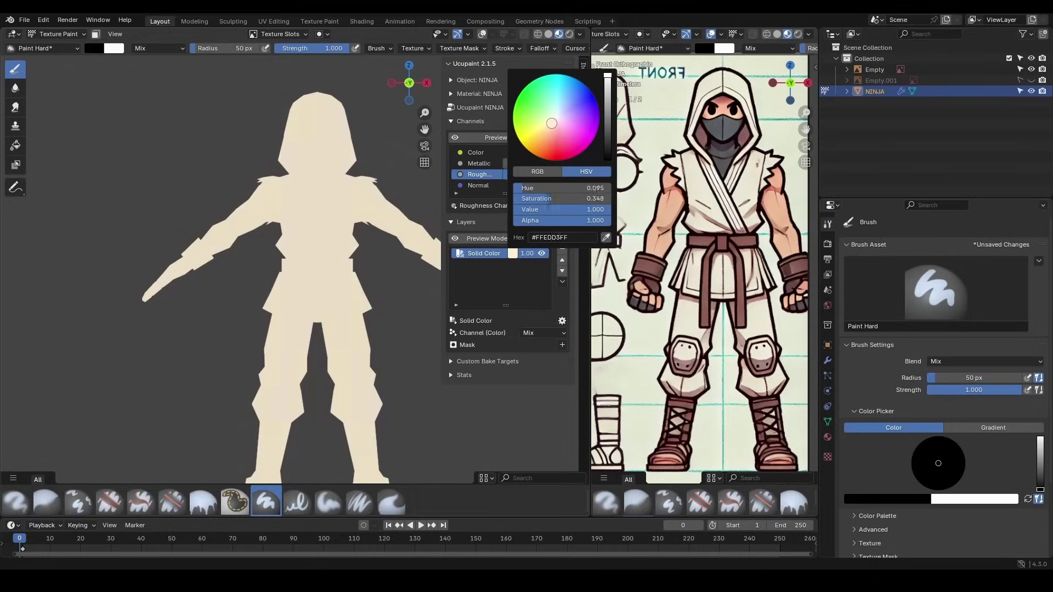
left_click_drag(552, 124, 551, 131)
scroll(307, 258, "down", 2)
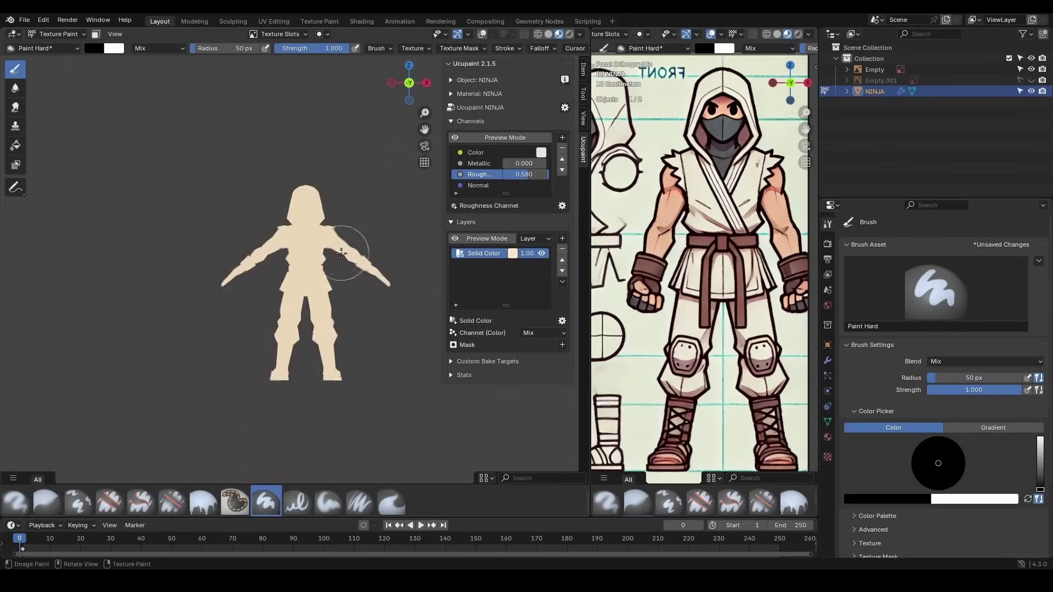
middle_click_drag(236, 258, 322, 257)
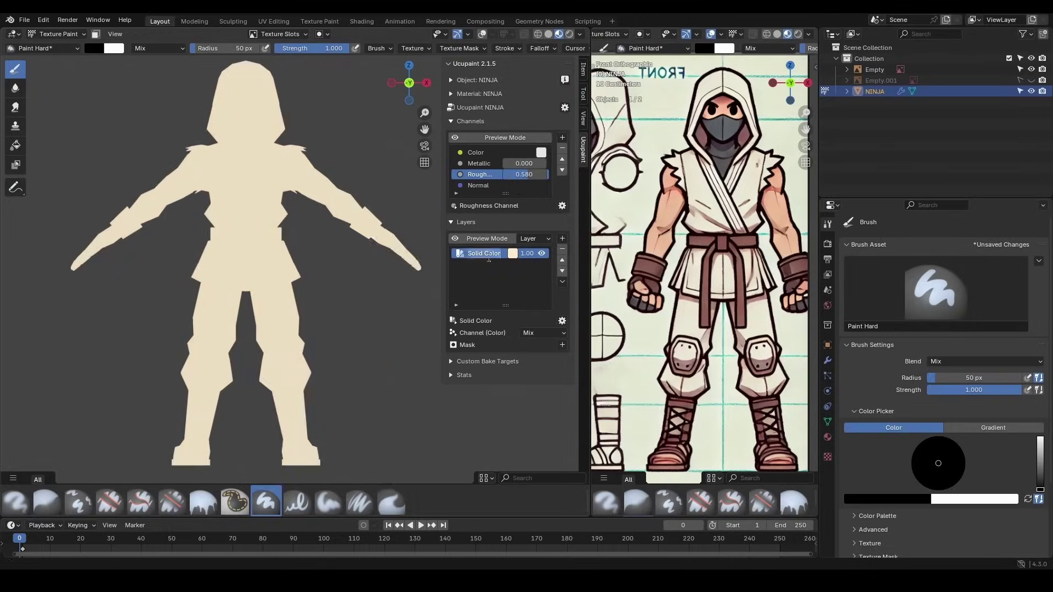
Name paint layers B_Kimono and B_SKin, then select the linked arm geometry in Edit Mode
type("B_Kimono")
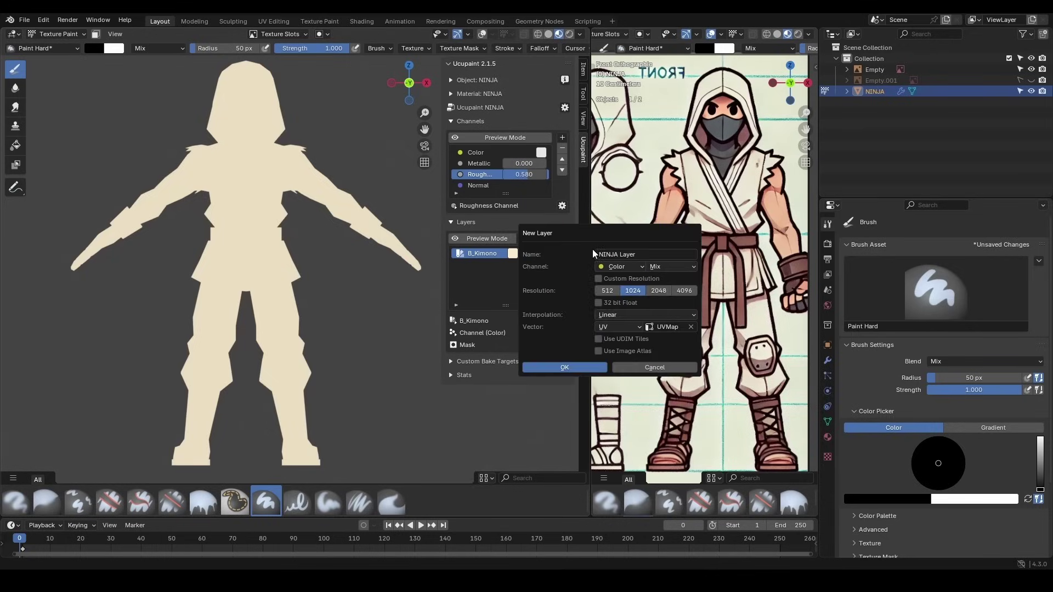
type("SKin")
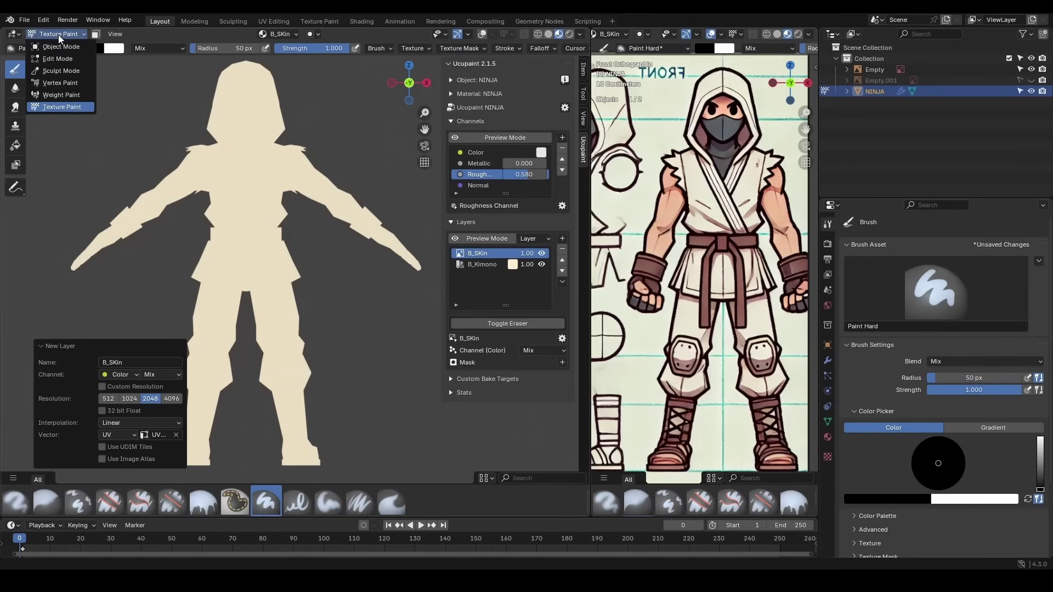
left_click(58, 59)
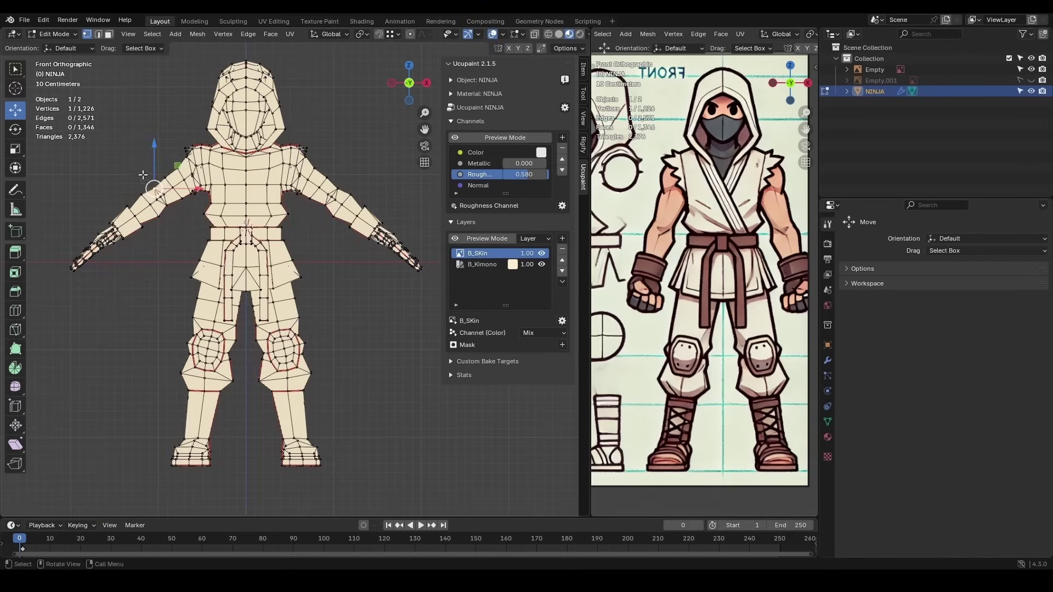
key("l")
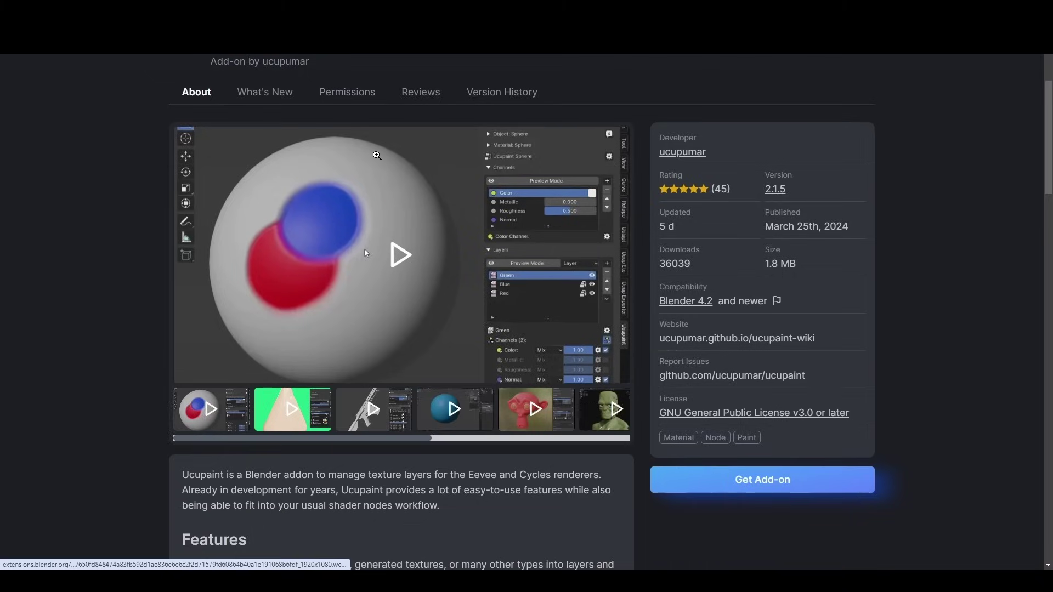
Watch the Ucupaint sphere demo video enlarged, then close it
left_click(365, 252)
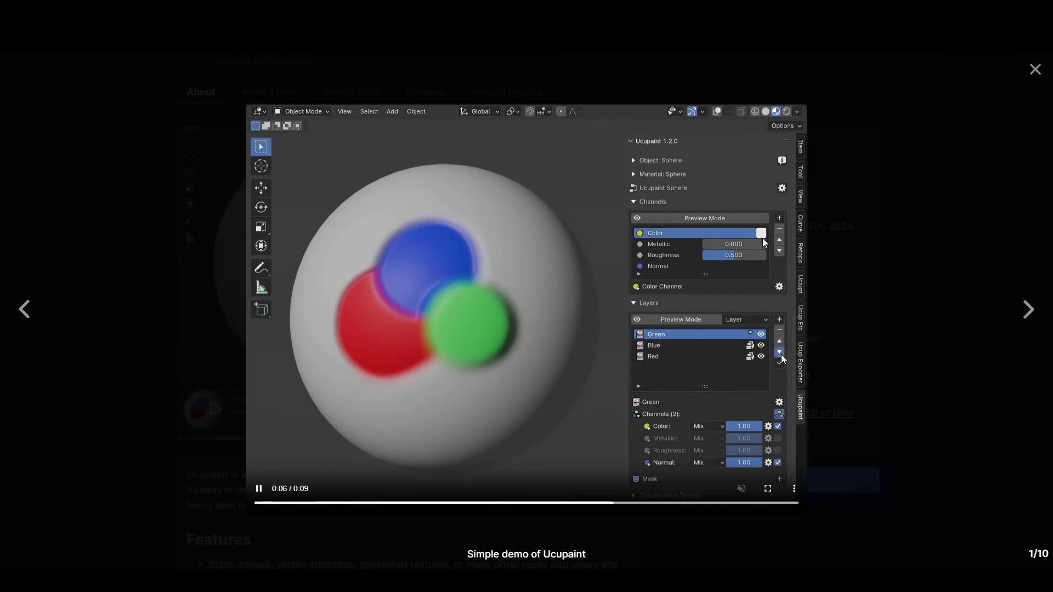
left_click(1035, 69)
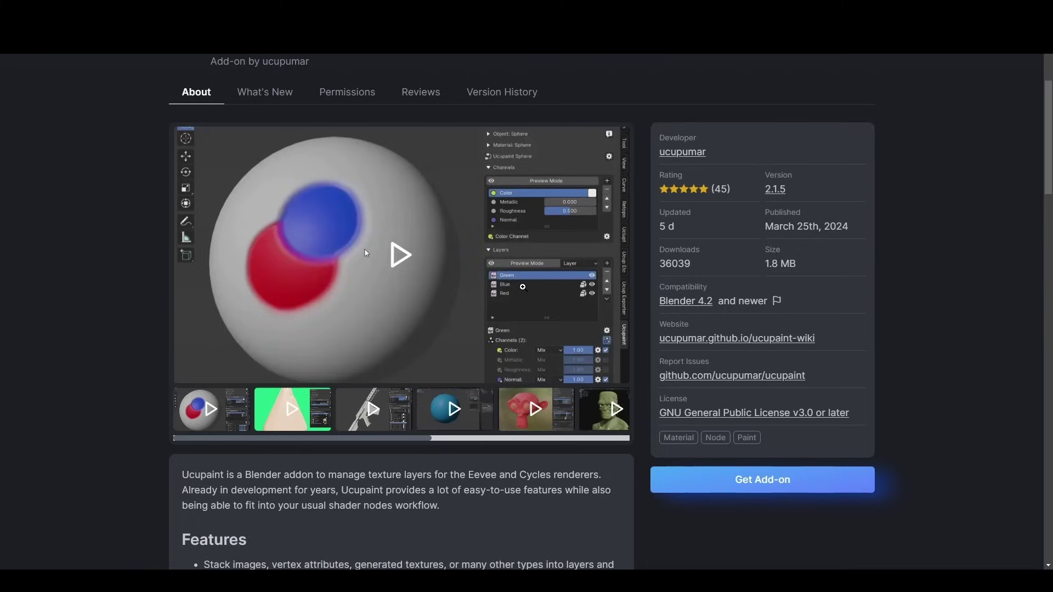
scroll(505, 286, "down", 1)
scroll(505, 286, "down", 1)
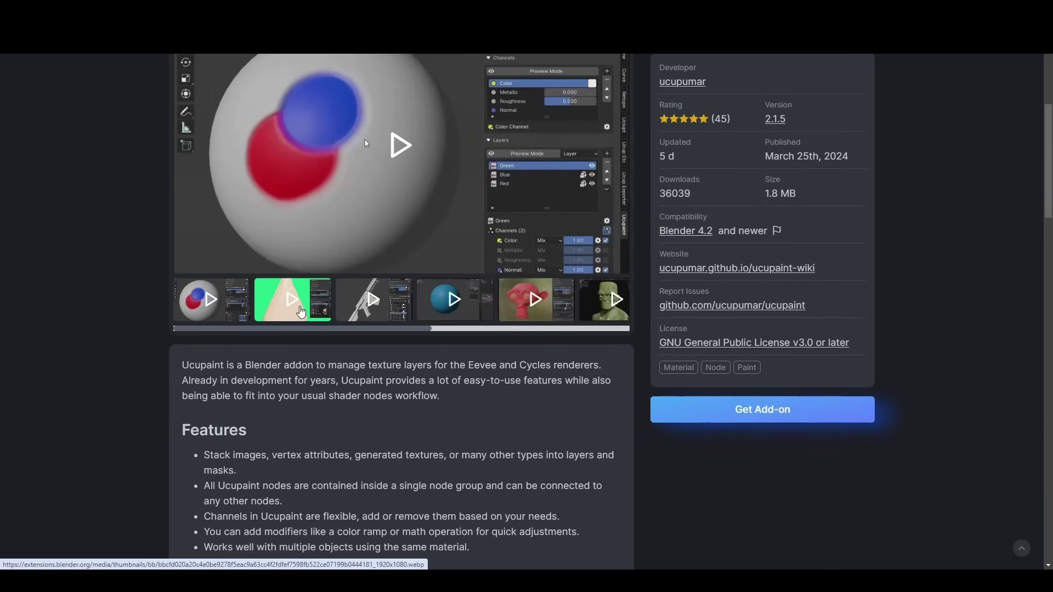
Watch the green-background Ucupaint demo full size, skipping ahead, then close it
left_click(296, 314)
scroll(409, 355, "up", 2)
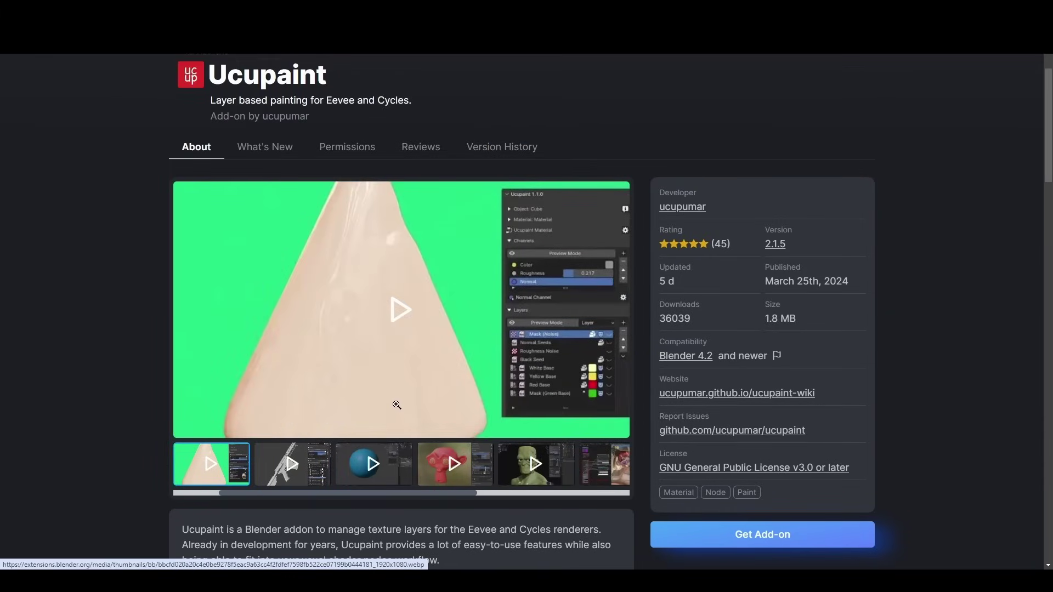
left_click(405, 317)
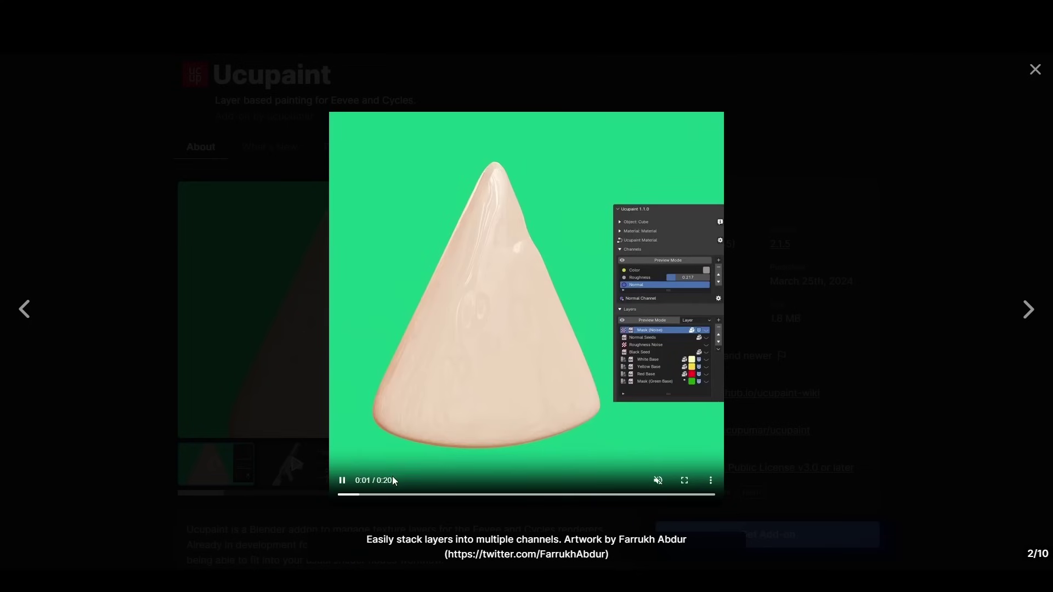
left_click(487, 495)
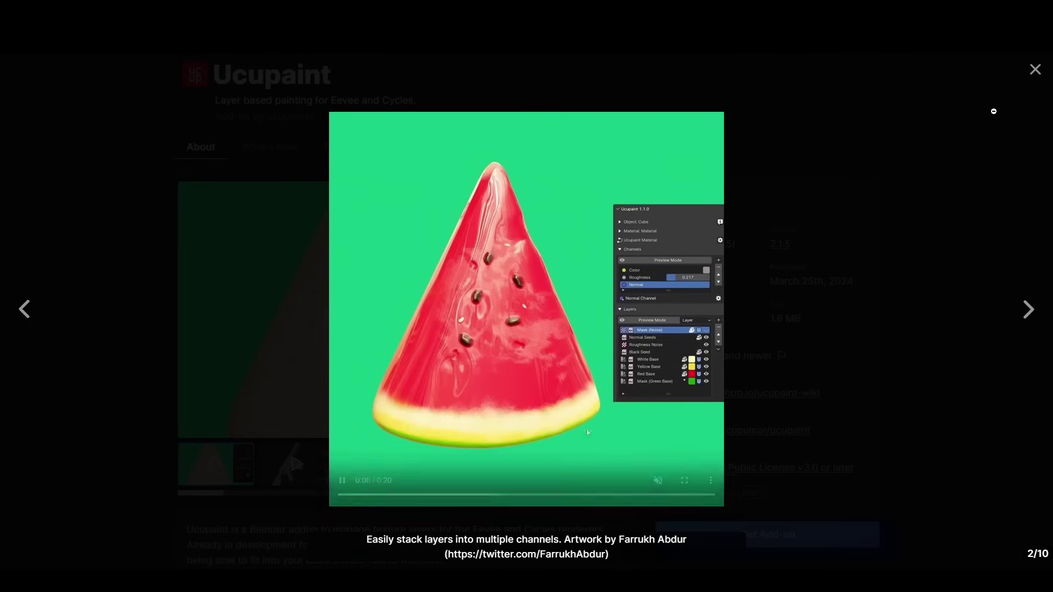
left_click(1035, 69)
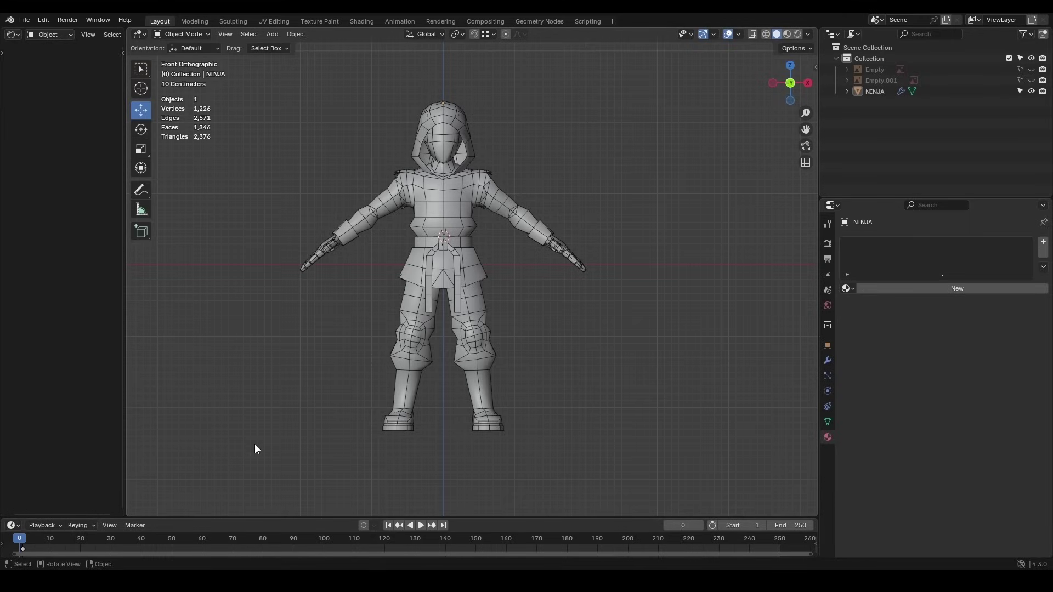
Install add-on-ucupaint-v2.1.5.zip from D:\PROGRAMAS\ADDON and filter the add-on list by 'uc'
left_click(44, 21)
left_click(83, 161)
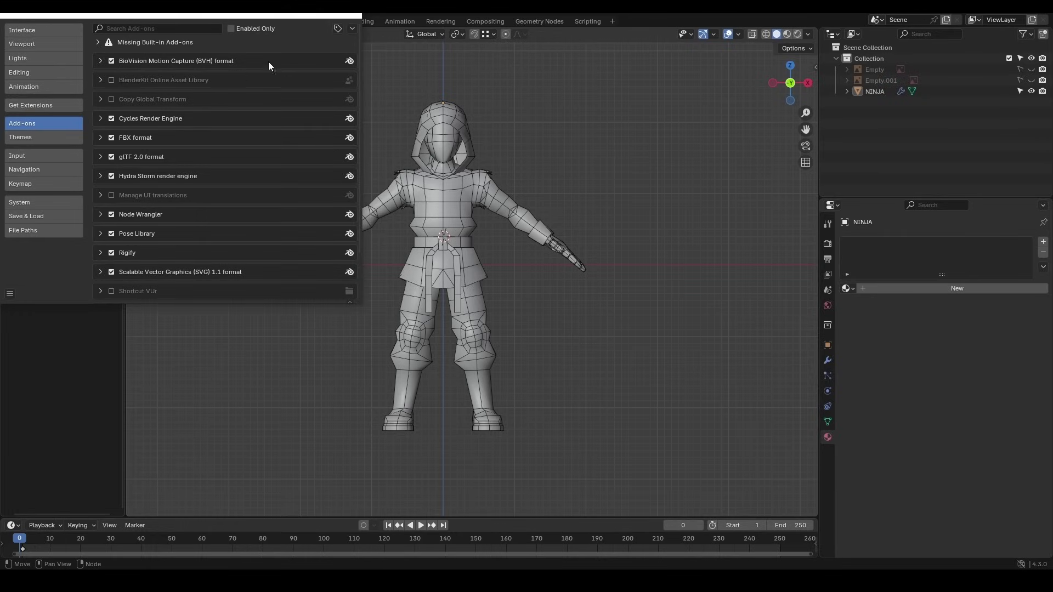
left_click(352, 28)
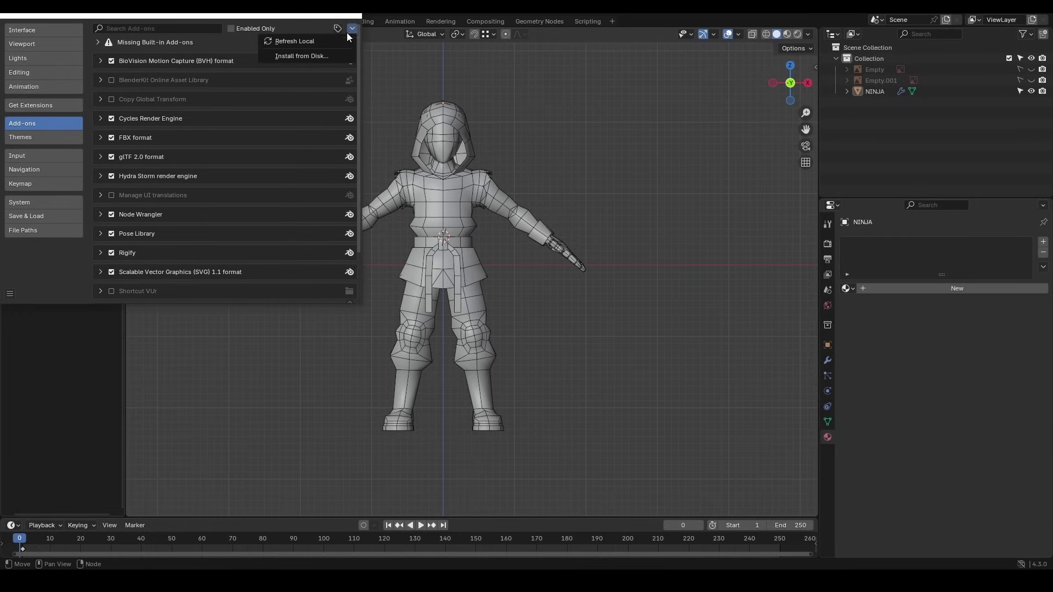
left_click(301, 56)
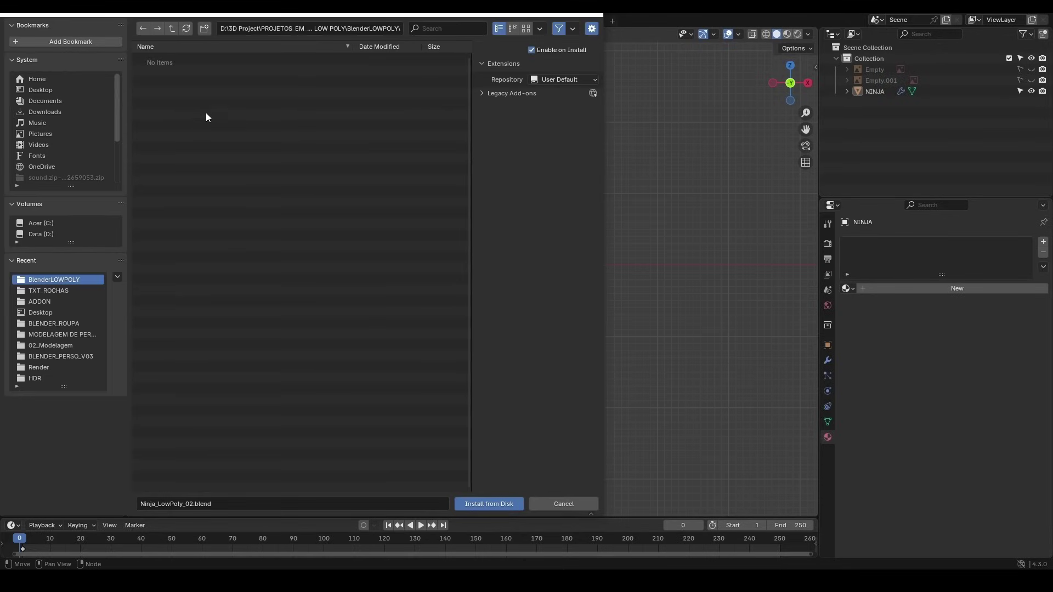
left_click(34, 303)
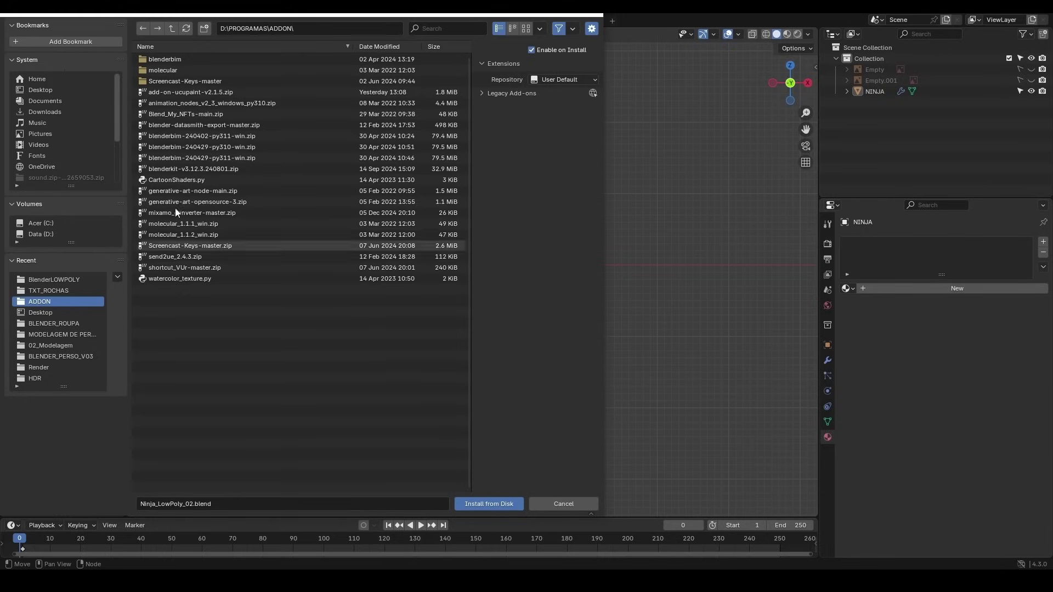
left_click(173, 93)
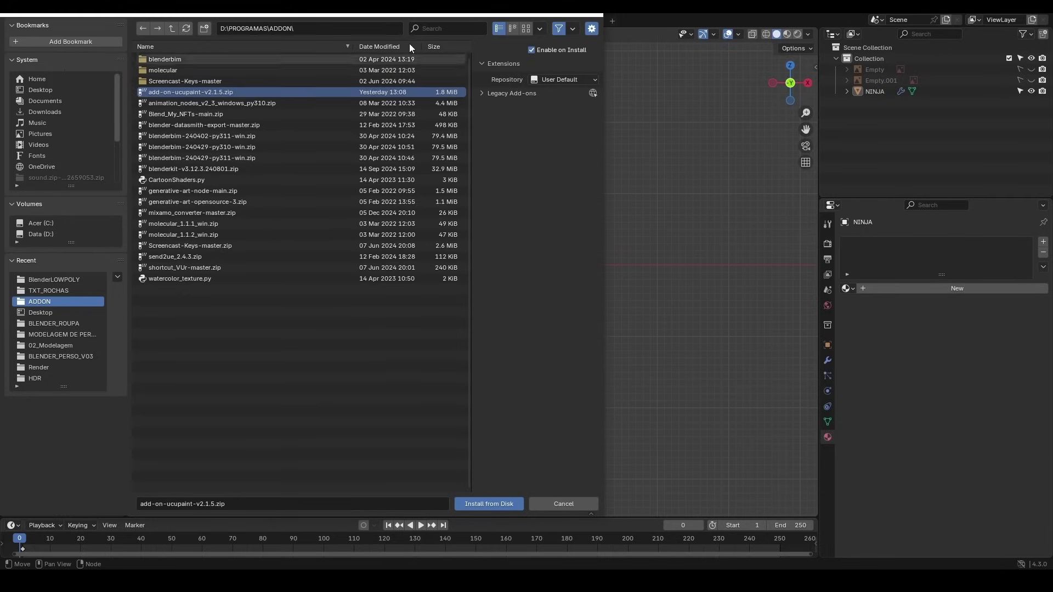
key("Return")
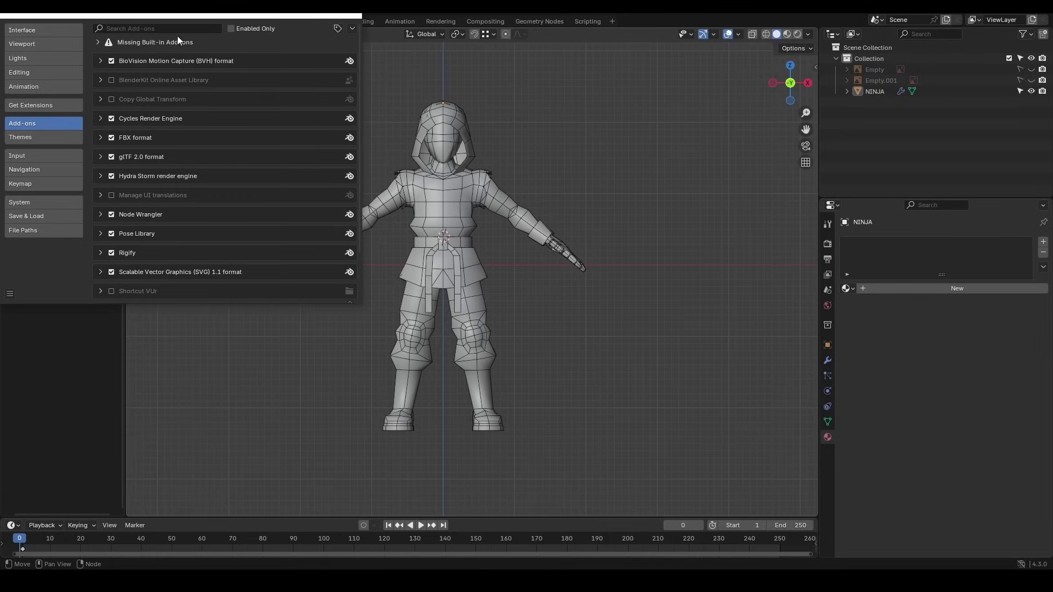
left_click(172, 31)
type("ucu")
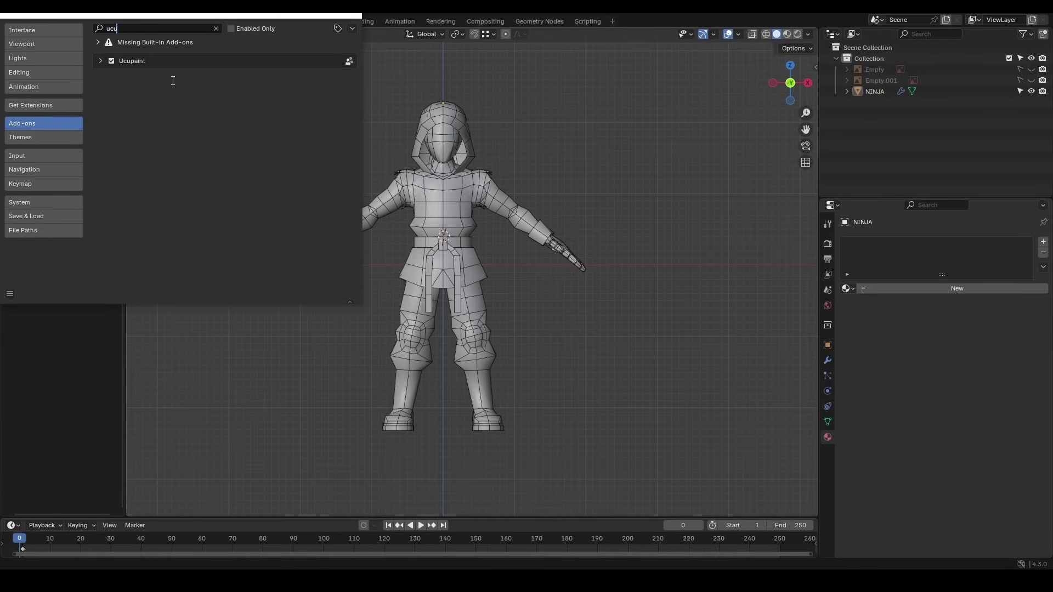
Close Preferences and create a quick Ucupaint node setup for the ninja with Principled shader type
left_click(368, 22)
left_click(180, 33)
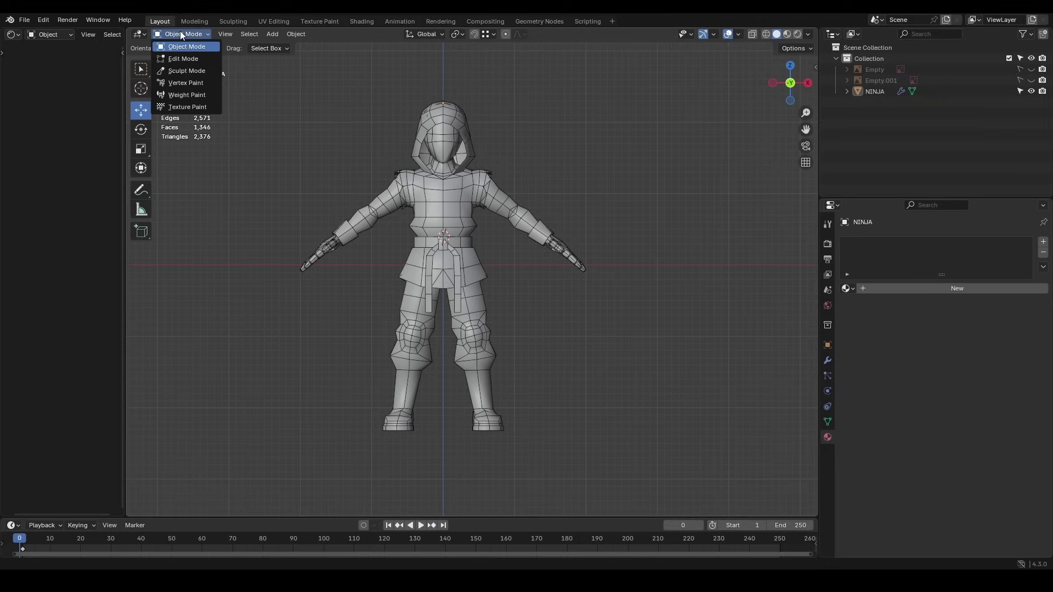
left_click(815, 66)
left_click(811, 148)
scroll(718, 125, "up", 1)
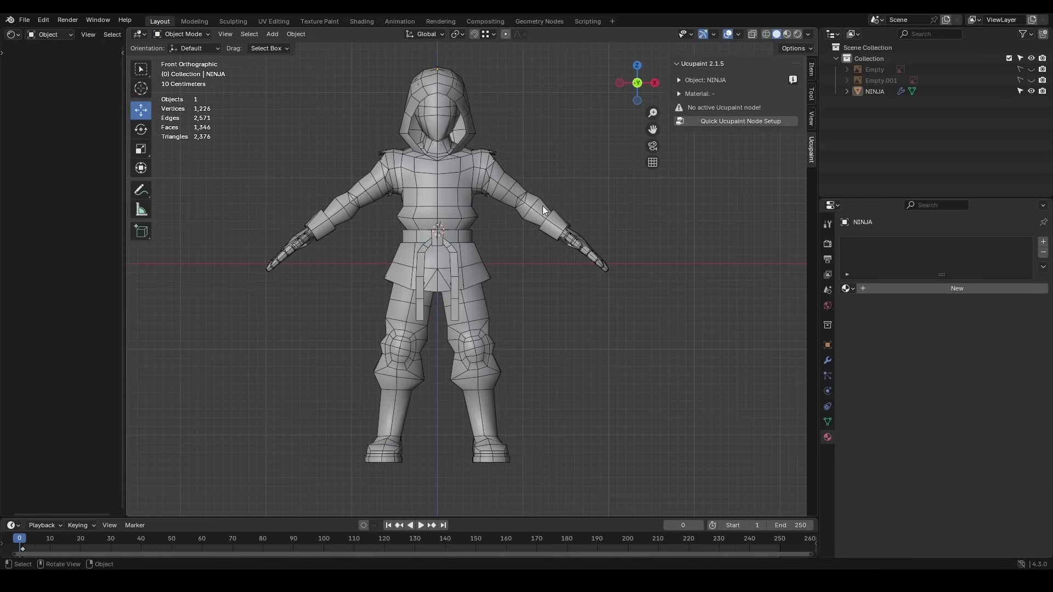
left_click(713, 120)
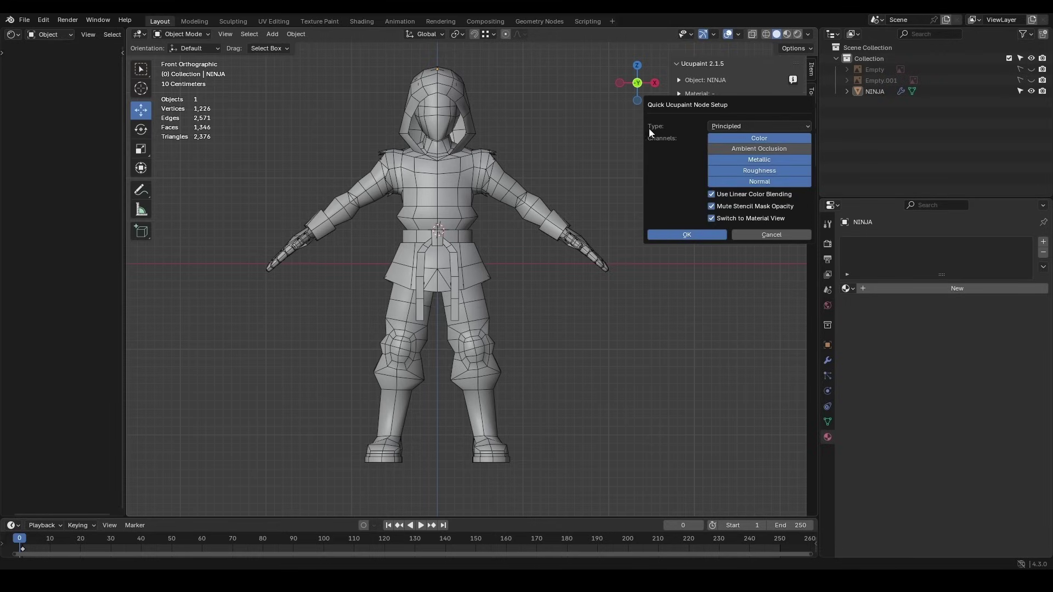
left_click(745, 126)
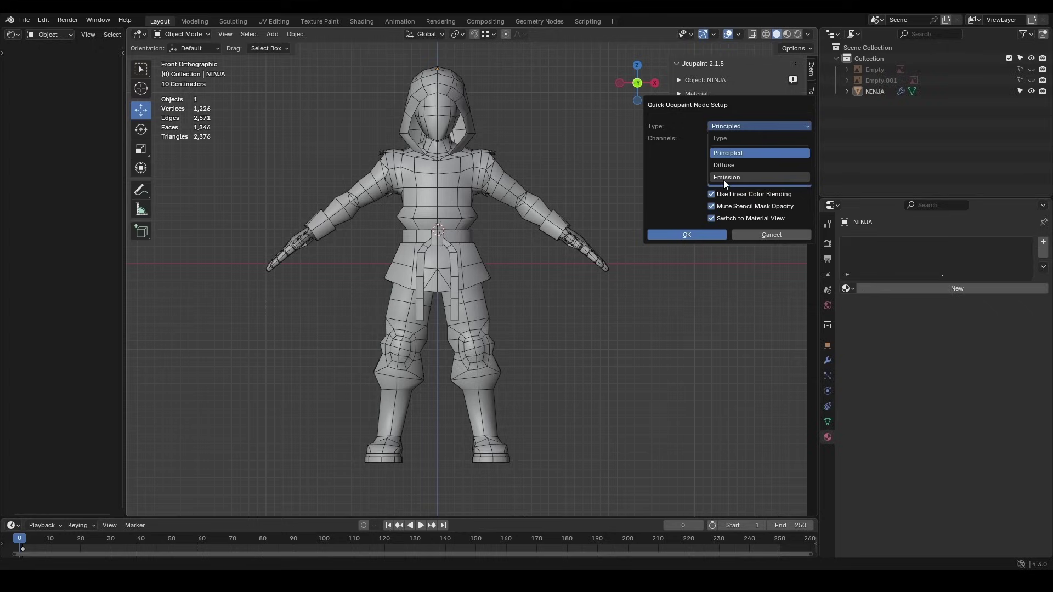
left_click(730, 152)
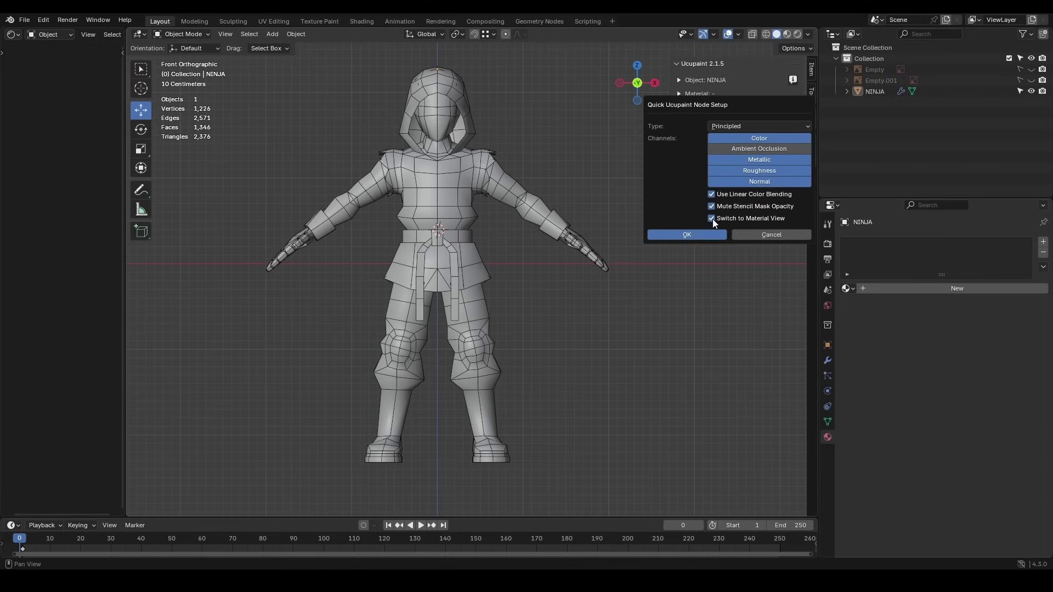
left_click(685, 236)
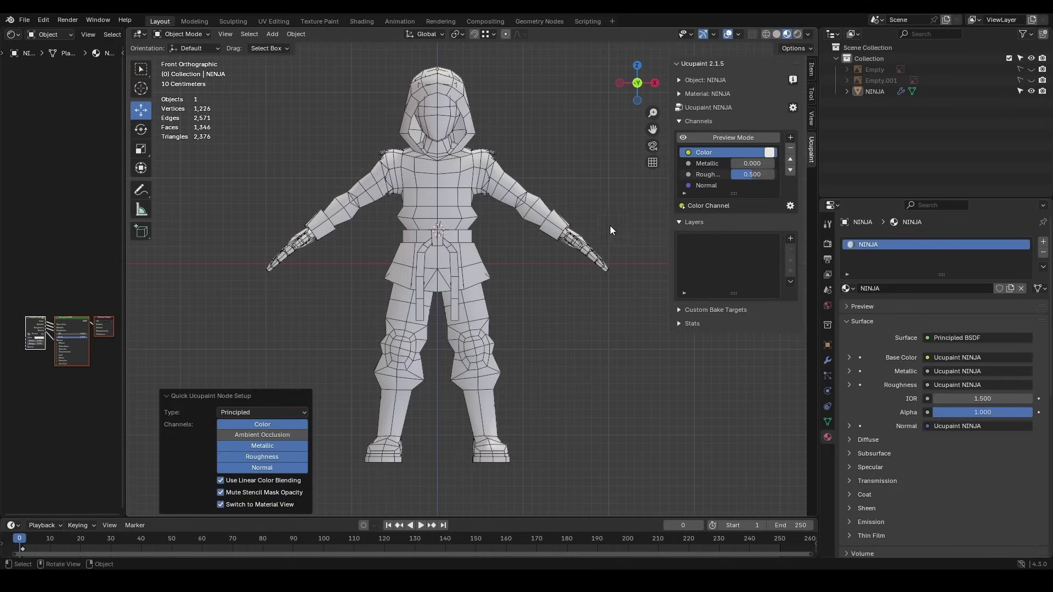
Widen the left area and change its editor type to show the node editor
scroll(610, 225, "up", 1)
scroll(581, 199, "up", 1)
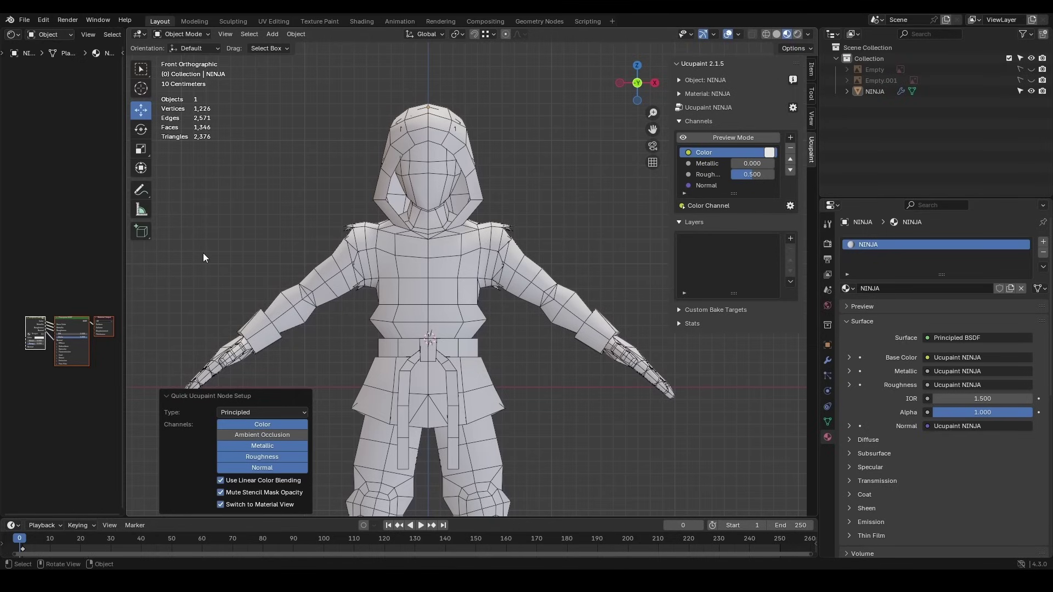
left_click_drag(122, 180, 322, 181)
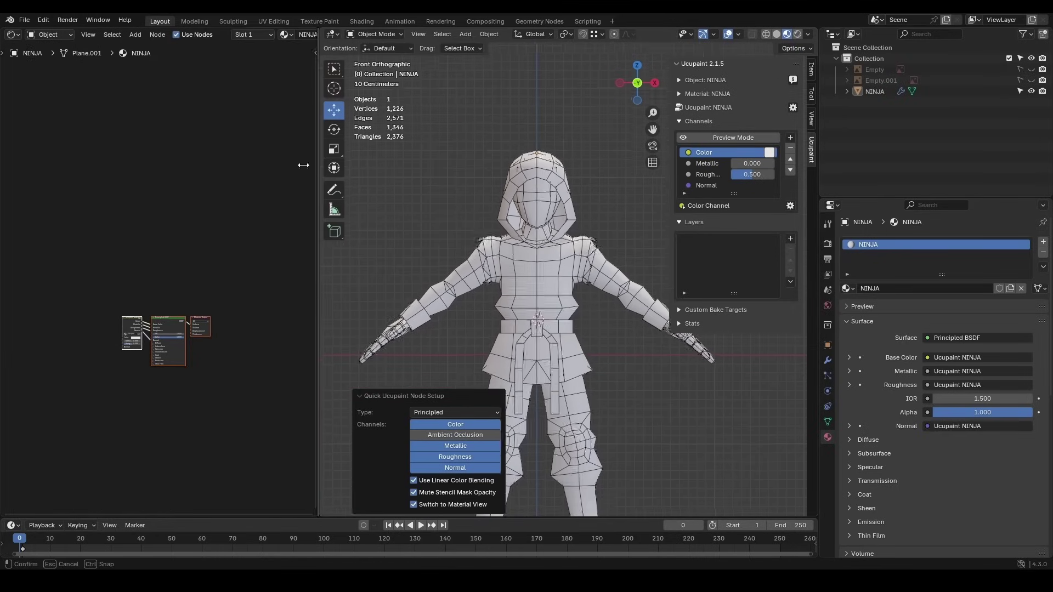
left_click(18, 35)
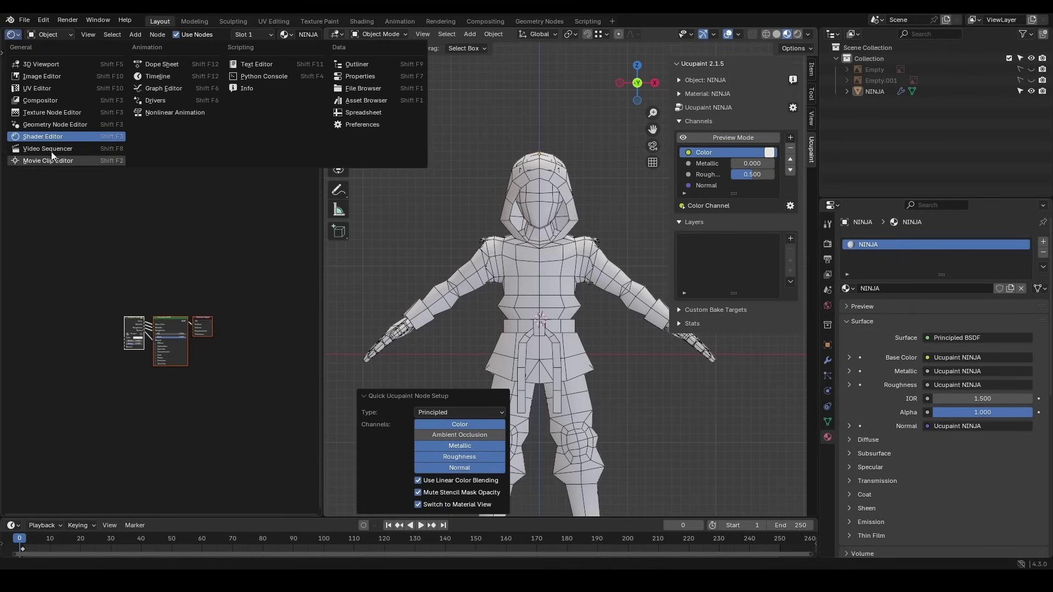
Centre the NINJA node tree and shift the Principled BSDF node slightly left
scroll(139, 249, "up", 2)
middle_click_drag(195, 449, 205, 298)
scroll(192, 286, "up", 1)
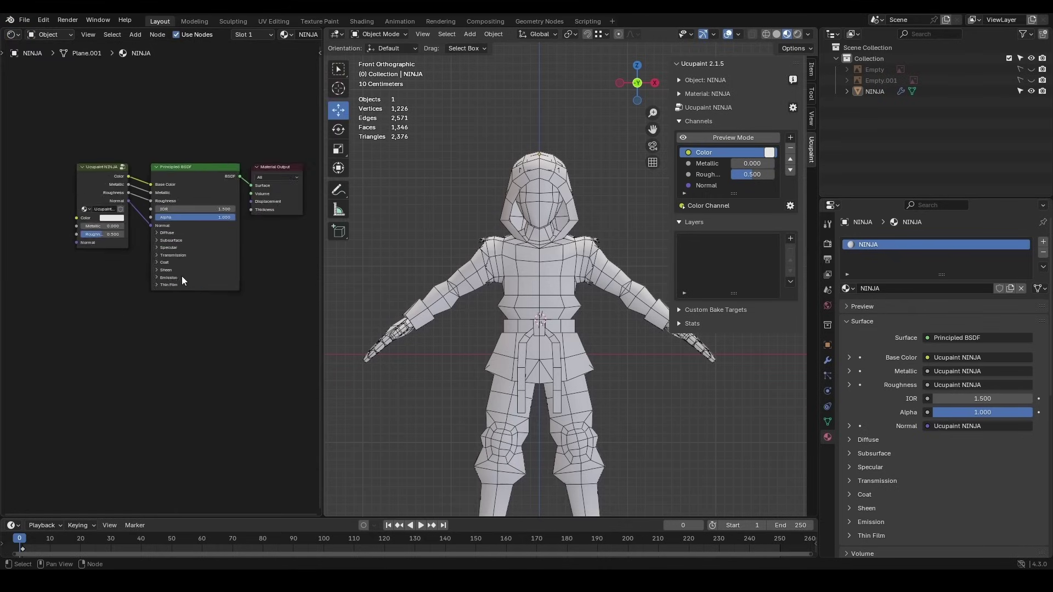
scroll(182, 275, "up", 2)
mouse_move(135, 92)
middle_mouse_down()
mouse_move(157, 169)
mouse_move(120, 157)
middle_mouse_up()
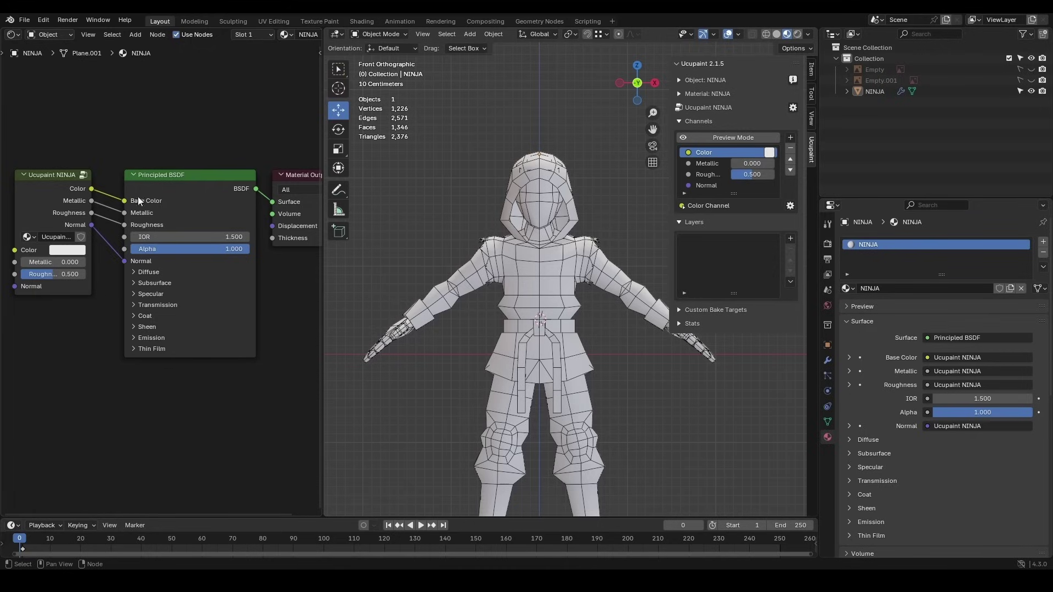
left_click_drag(164, 185, 157, 185)
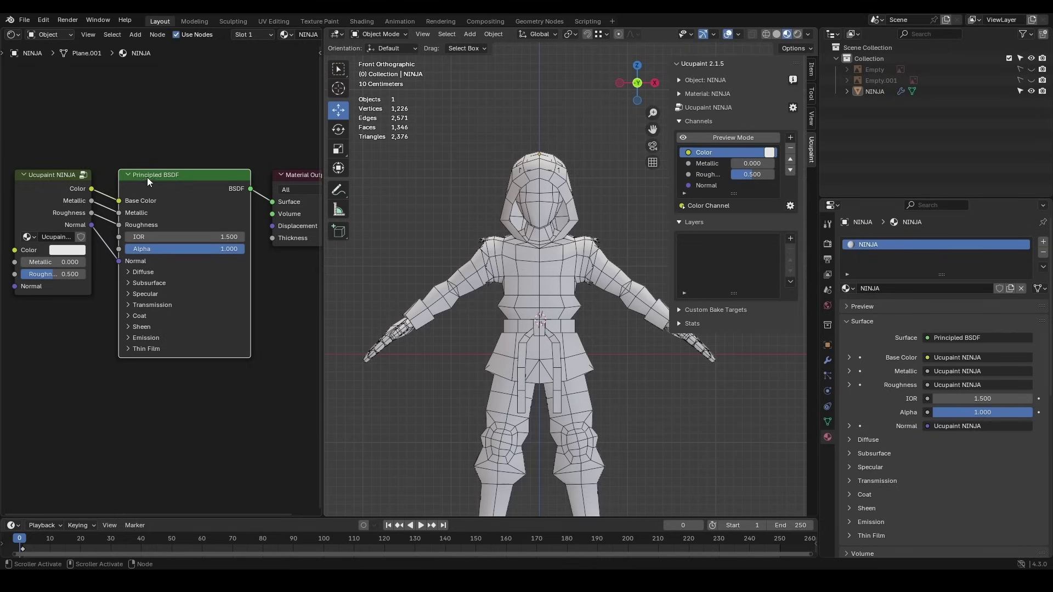
Set the Ucupaint Roughness channel to 0.580 and turn off the viewport overlays
left_click(704, 173)
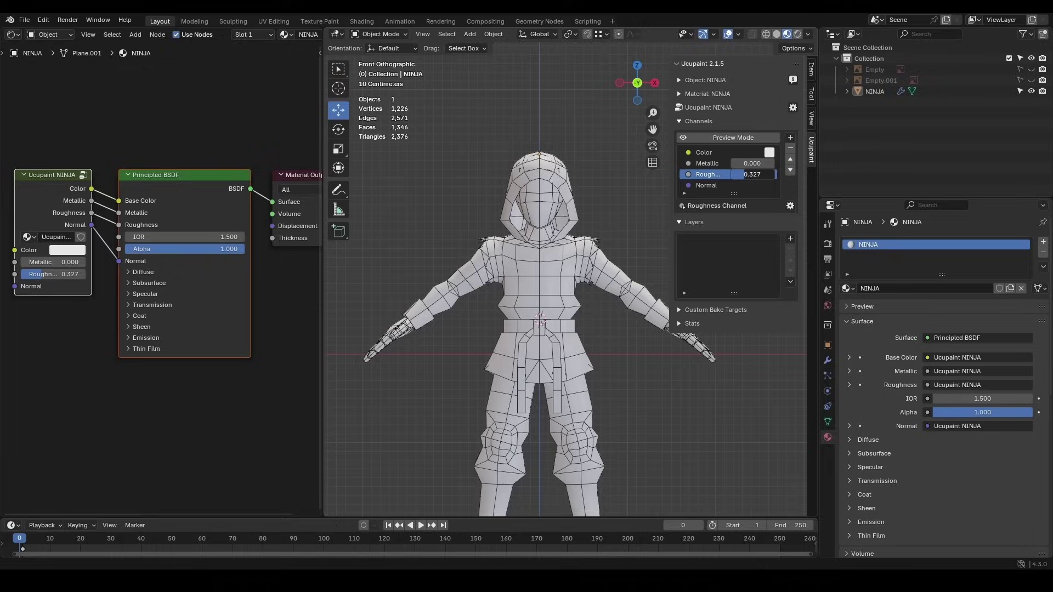
left_click_drag(761, 174, 719, 174)
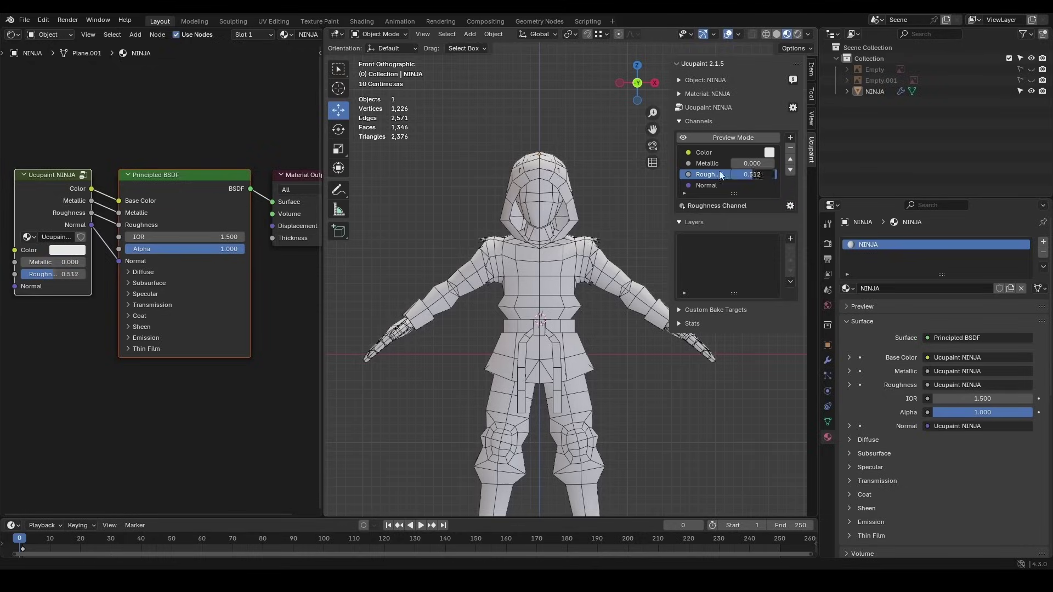
left_click(738, 34)
left_click(728, 34)
scroll(608, 228, "up", 3)
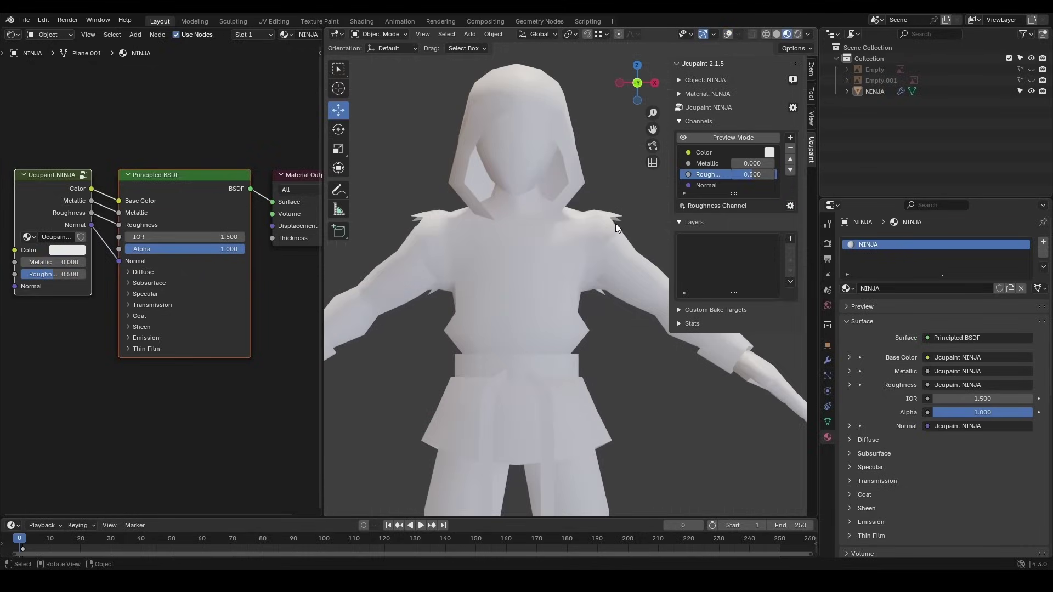
middle_click_drag(615, 222, 522, 243)
mouse_move(757, 178)
left_mouse_down()
mouse_move(735, 175)
mouse_move(757, 164)
mouse_move(735, 163)
mouse_move(758, 174)
left_mouse_up()
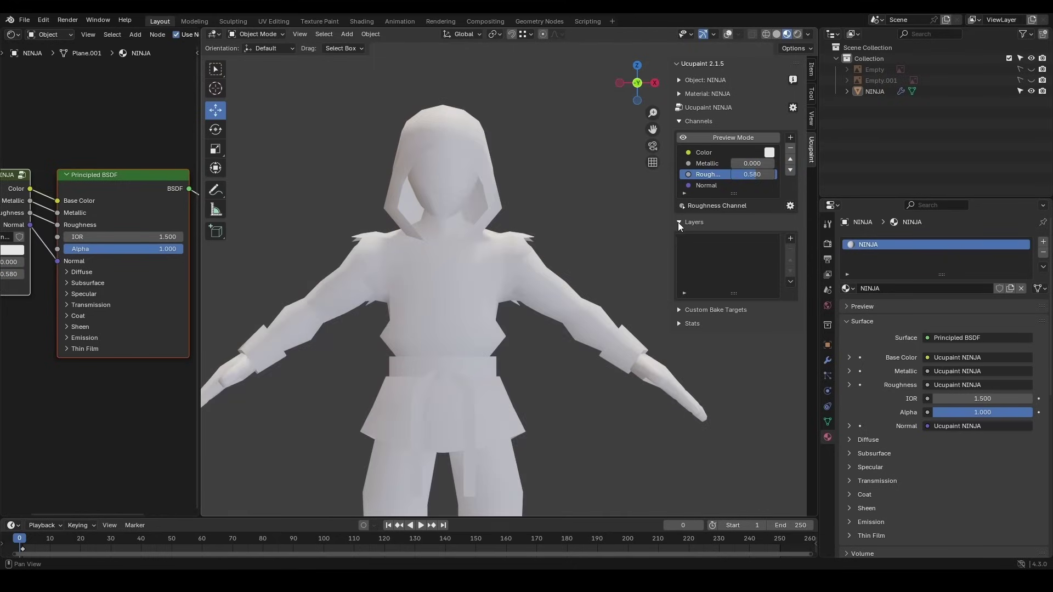
Browse the Ucupaint layer-type list and orbit to view the ninja's front and back
left_click(790, 240)
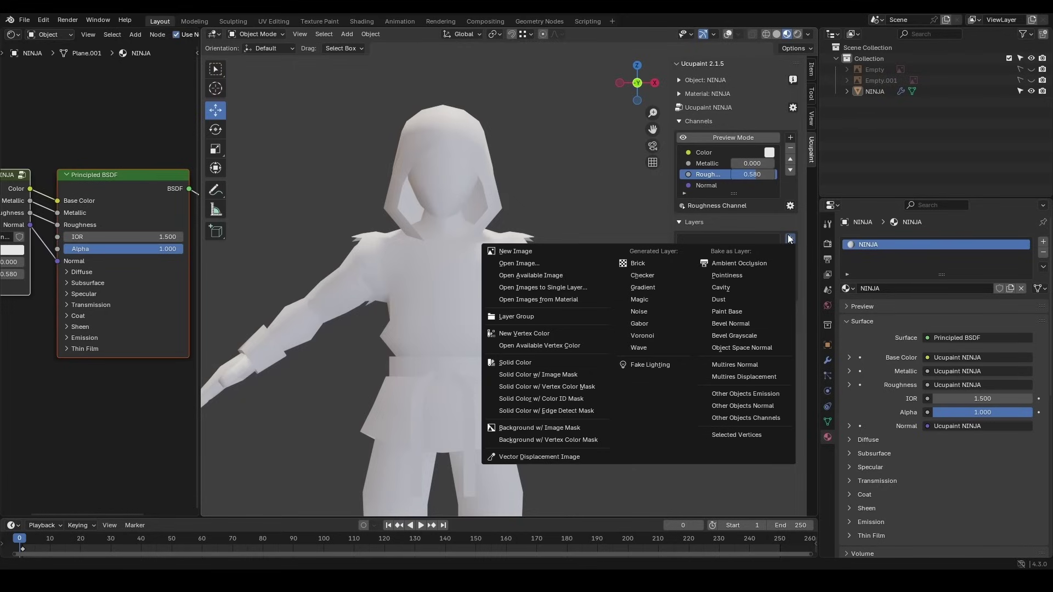
key("Escape")
left_click(790, 240)
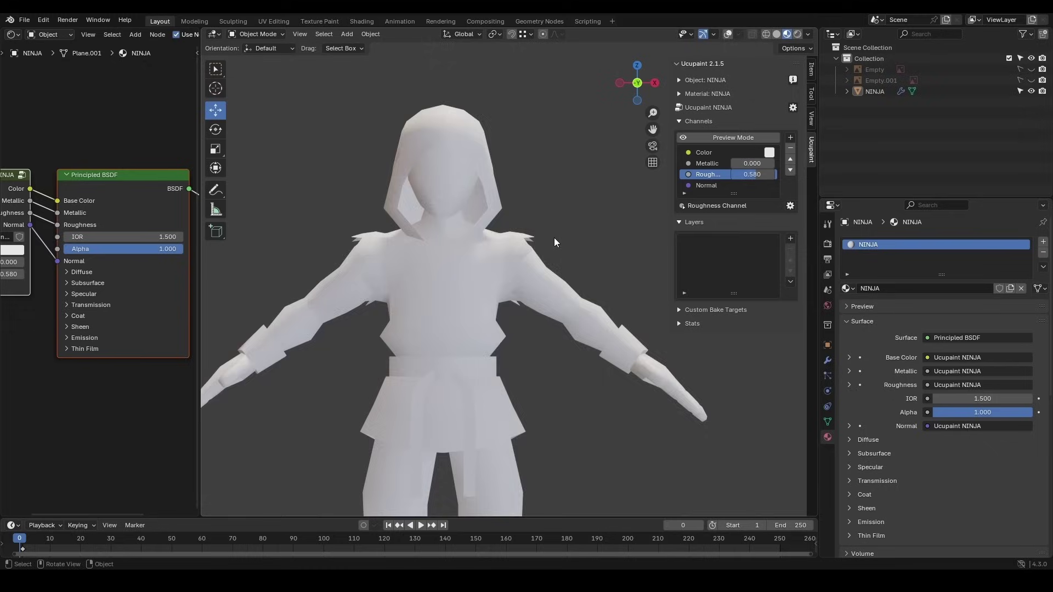
scroll(554, 238, "down", 5)
mouse_move(500, 255)
middle_mouse_down()
mouse_move(576, 161)
mouse_move(564, 164)
middle_mouse_up()
middle_click_drag(519, 305, 445, 238)
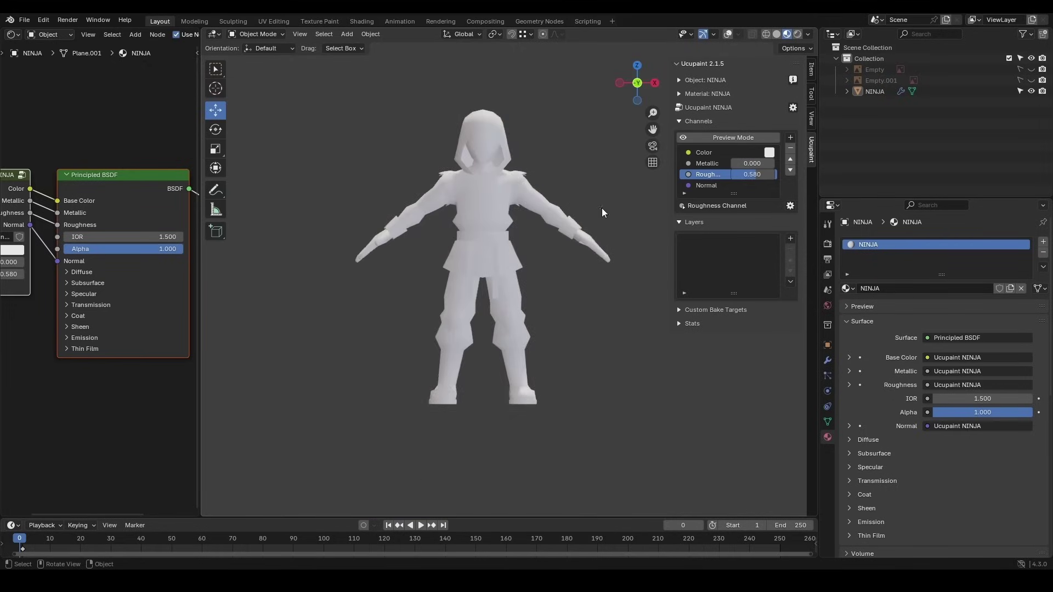
middle_click_drag(601, 209, 415, 226)
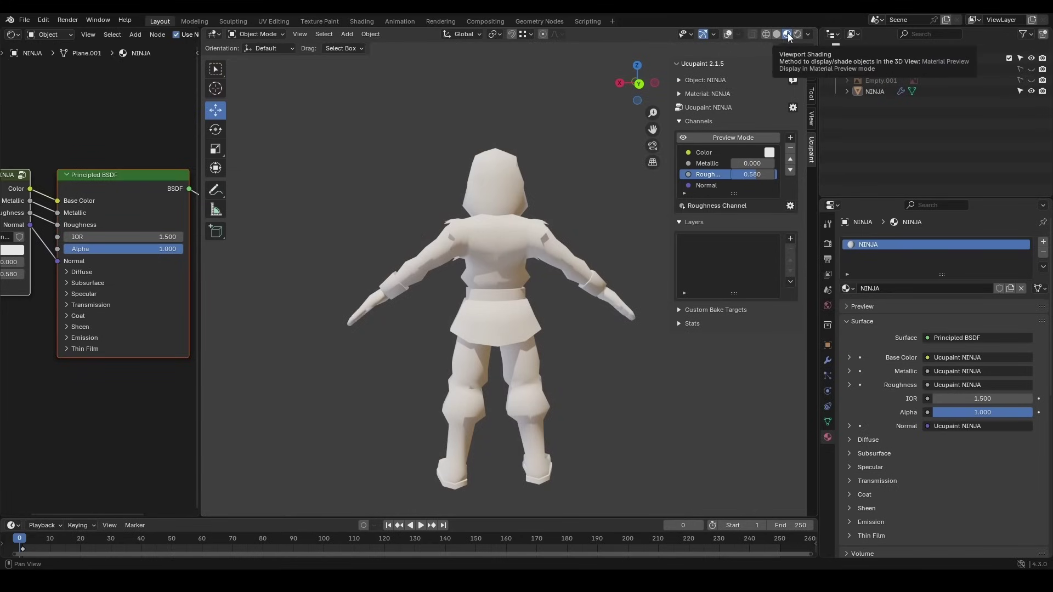
Preview the ninja under different HDRIs, including a bluish outdoor one at strength 1.000
left_click(808, 34)
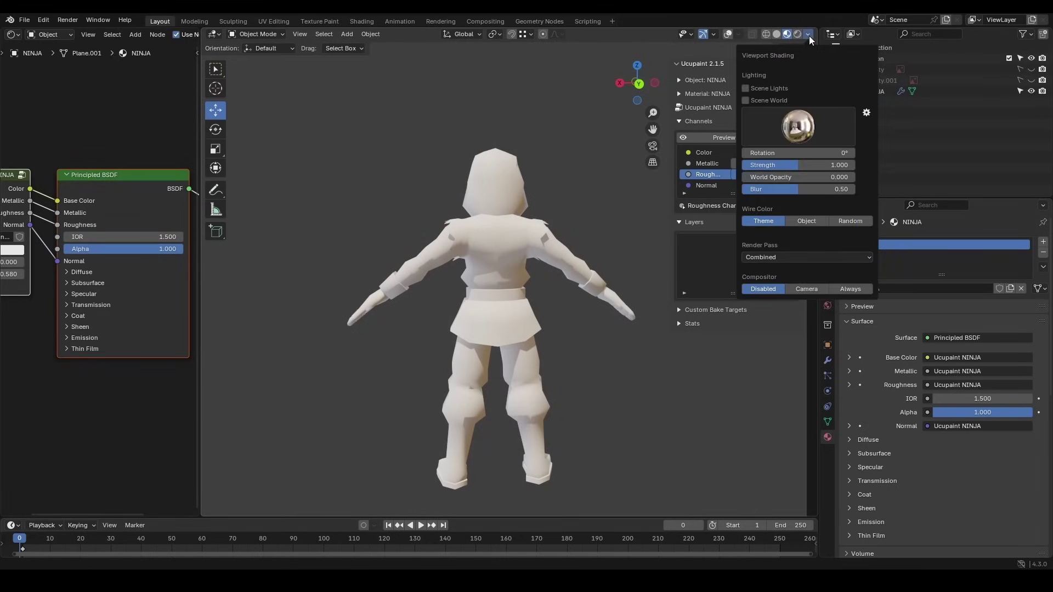
left_click(801, 131)
left_click(730, 173)
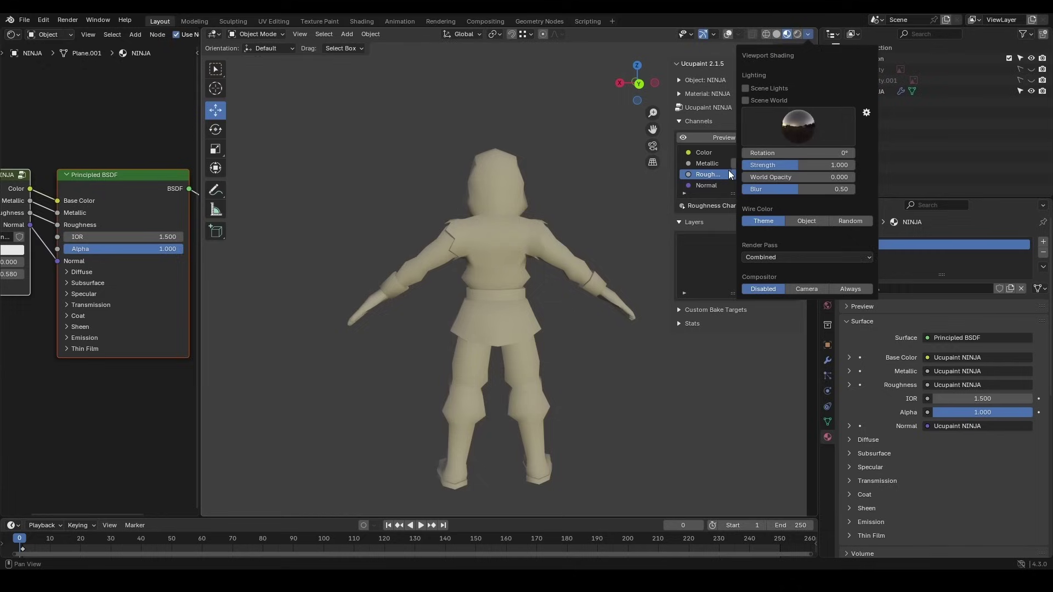
left_click(796, 129)
left_click(795, 158)
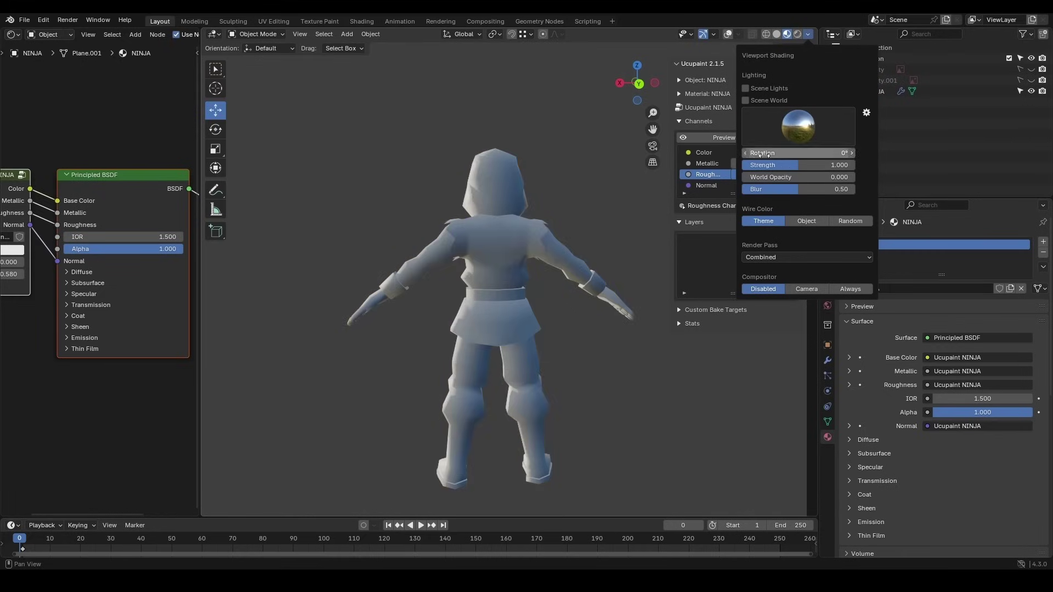
left_click_drag(798, 165, 799, 164)
middle_click_drag(488, 234, 624, 239)
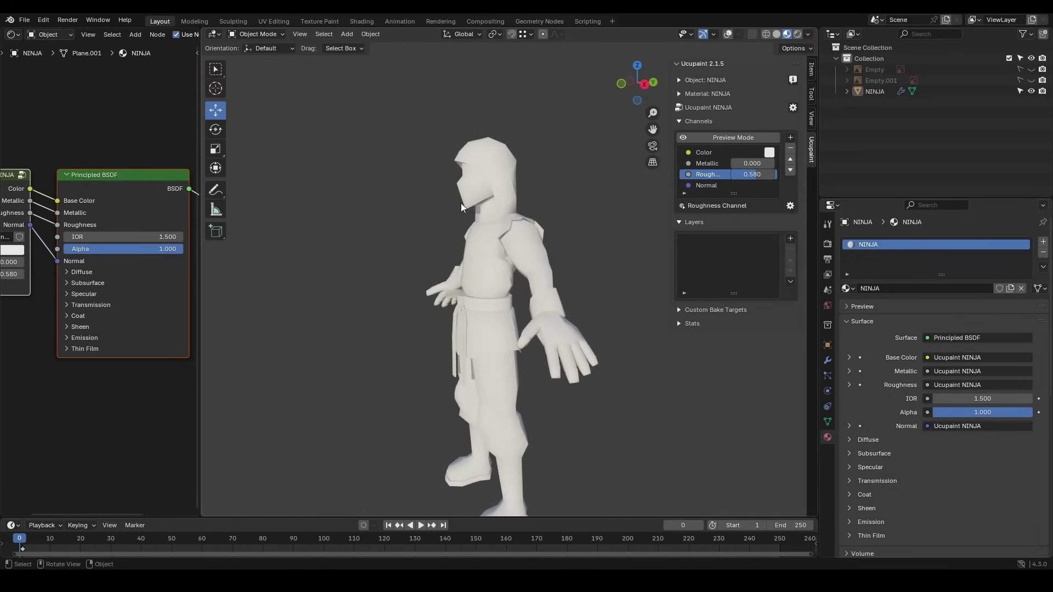
middle_click_drag(493, 230, 574, 199)
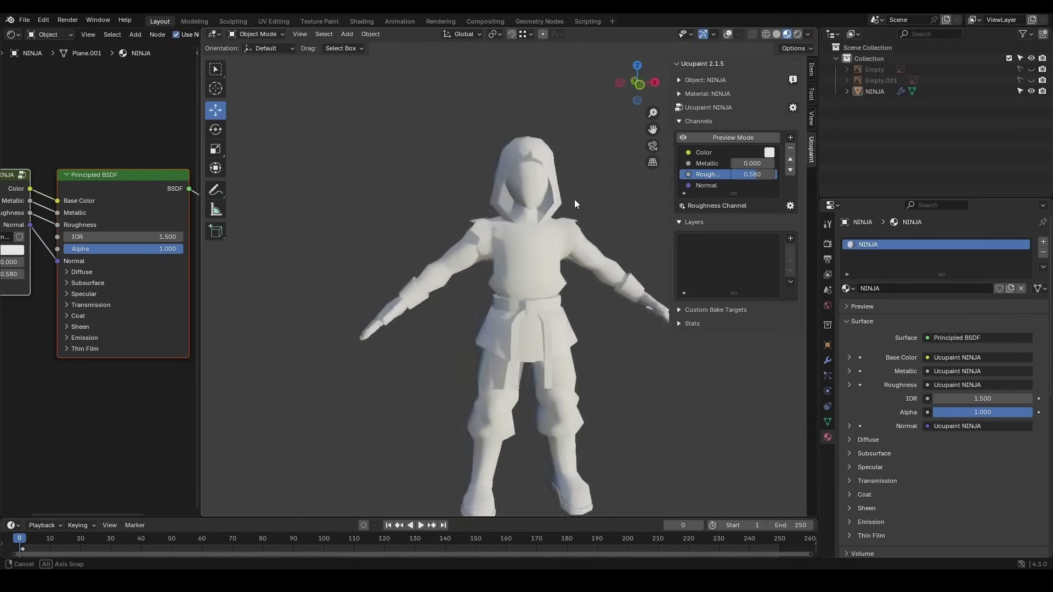
Light the Material Preview with Scene World and view the ninja in front orthographic
left_click(809, 37)
left_click(794, 132)
left_click(629, 170)
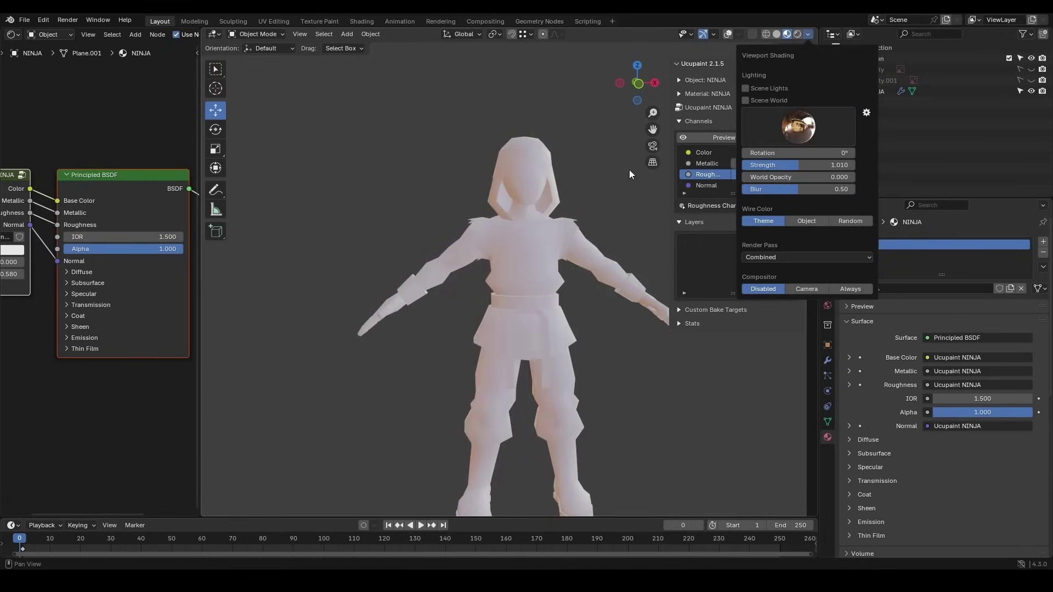
left_click(810, 36)
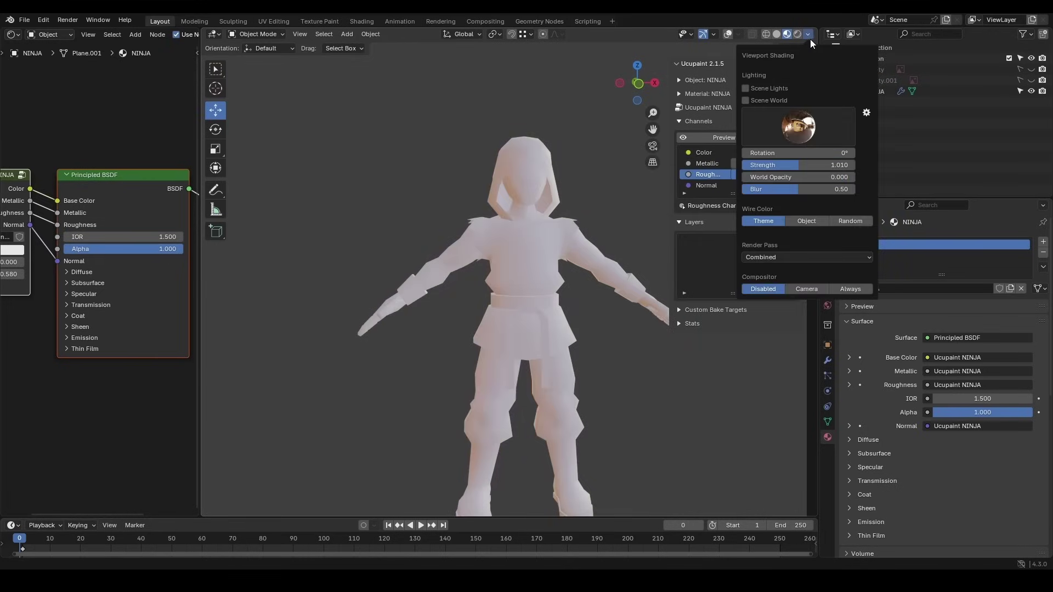
left_click(746, 101)
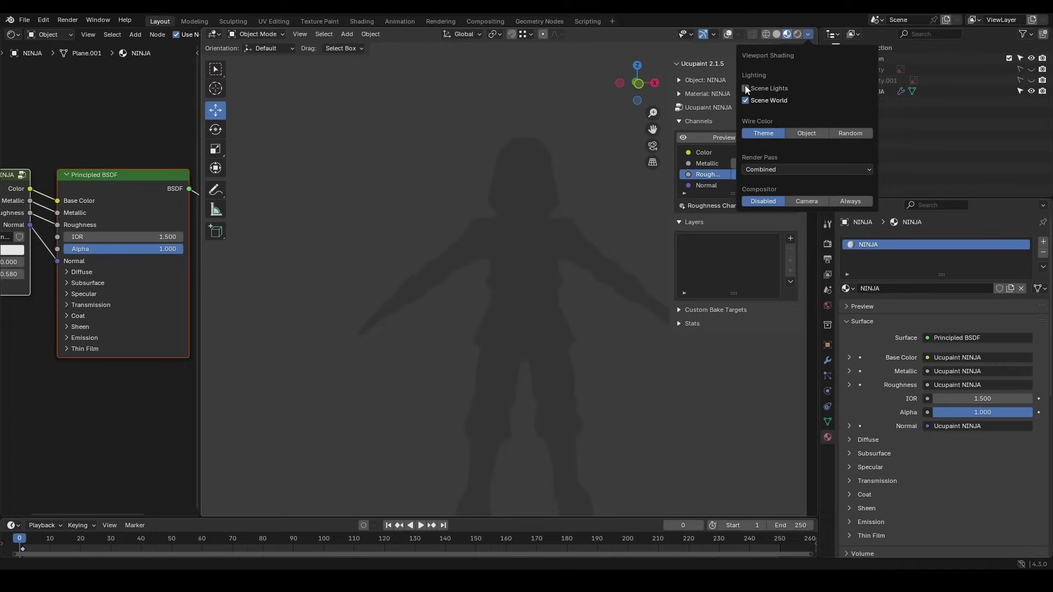
mouse_move(545, 244)
middle_mouse_down()
mouse_move(550, 197)
mouse_move(541, 205)
middle_mouse_up()
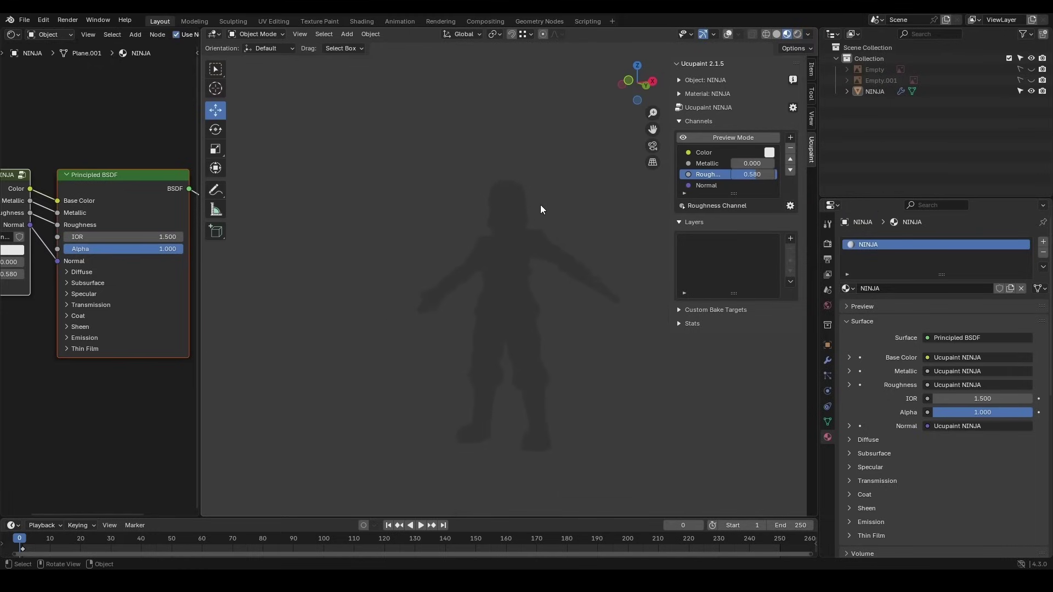
key("KP_1")
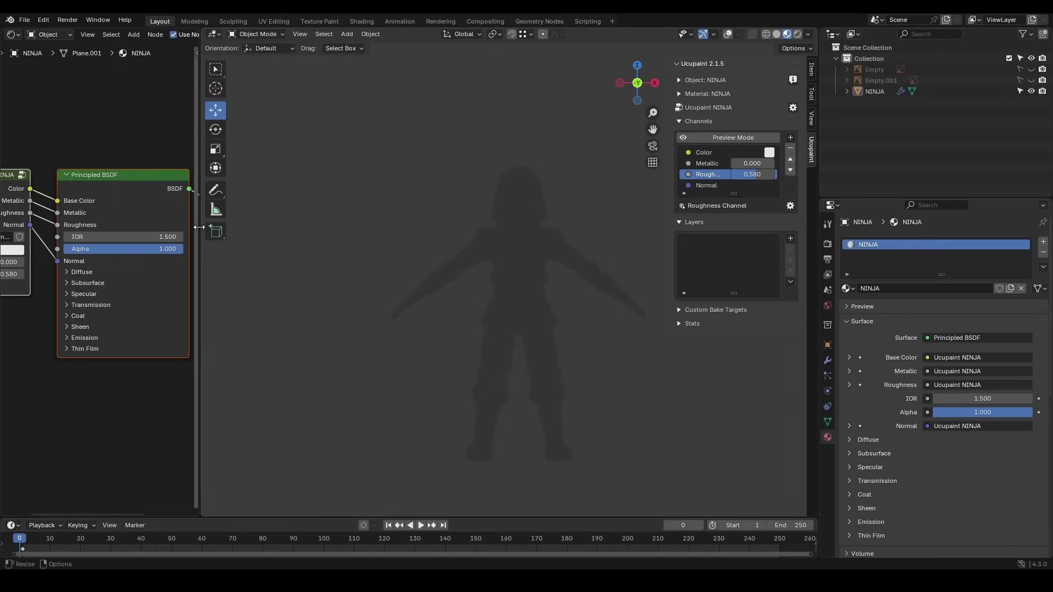
Reposition the Ucupaint NINJA node and wire its Color output straight into Material Output Surface
left_click_drag(198, 232, 390, 233)
mouse_move(222, 184)
left_mouse_down()
mouse_move(240, 188)
mouse_move(230, 215)
left_mouse_up()
left_click_drag(91, 210, 65, 176)
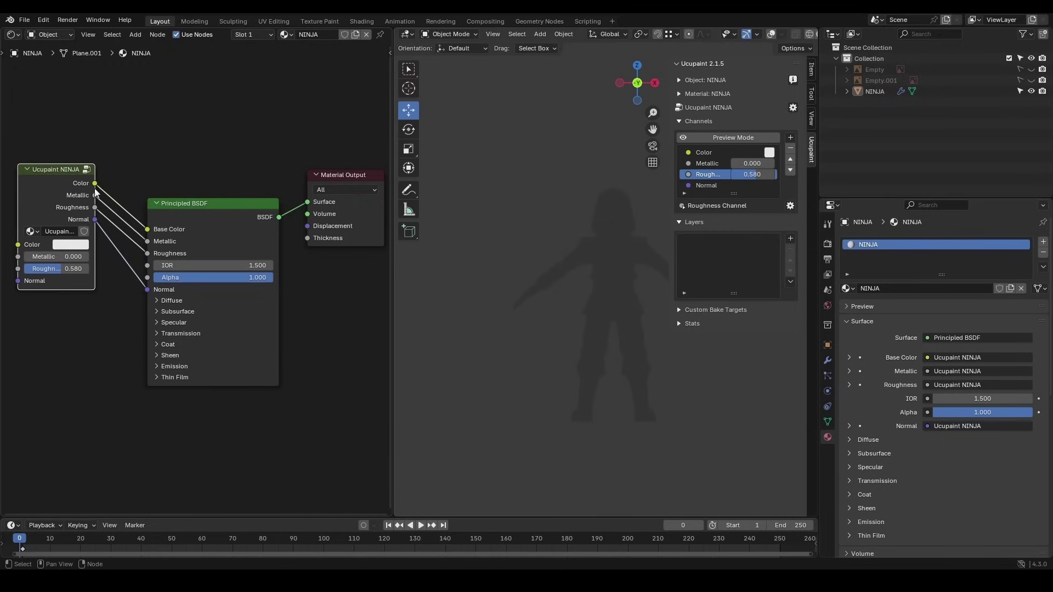
mouse_move(96, 185)
left_mouse_down()
mouse_move(311, 161)
mouse_move(311, 203)
left_mouse_up()
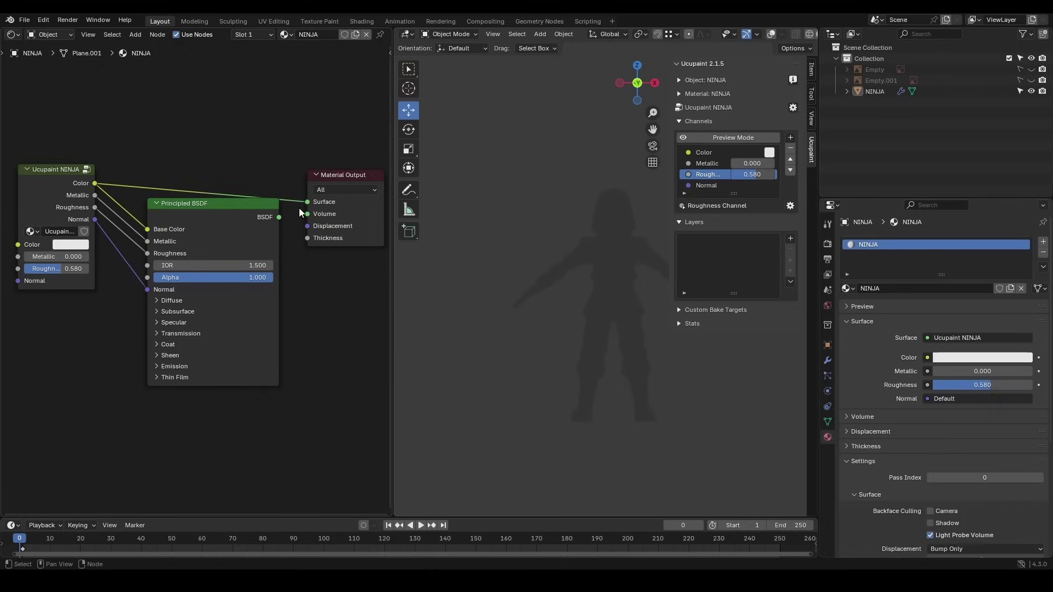
left_click_drag(194, 214, 198, 235)
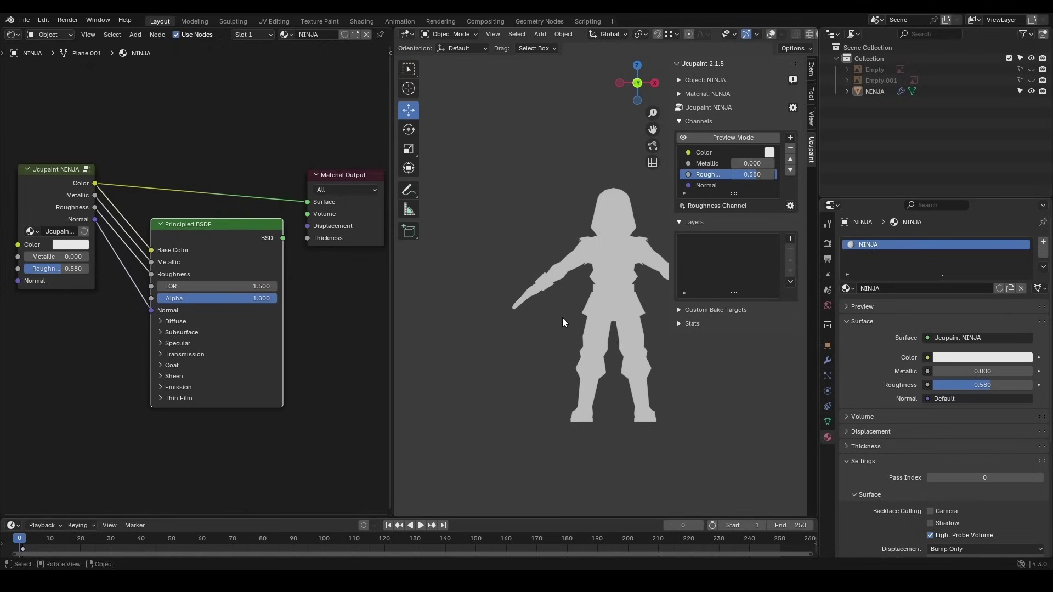
mouse_move(513, 321)
middle_mouse_down()
mouse_move(459, 282)
mouse_move(602, 296)
middle_mouse_up()
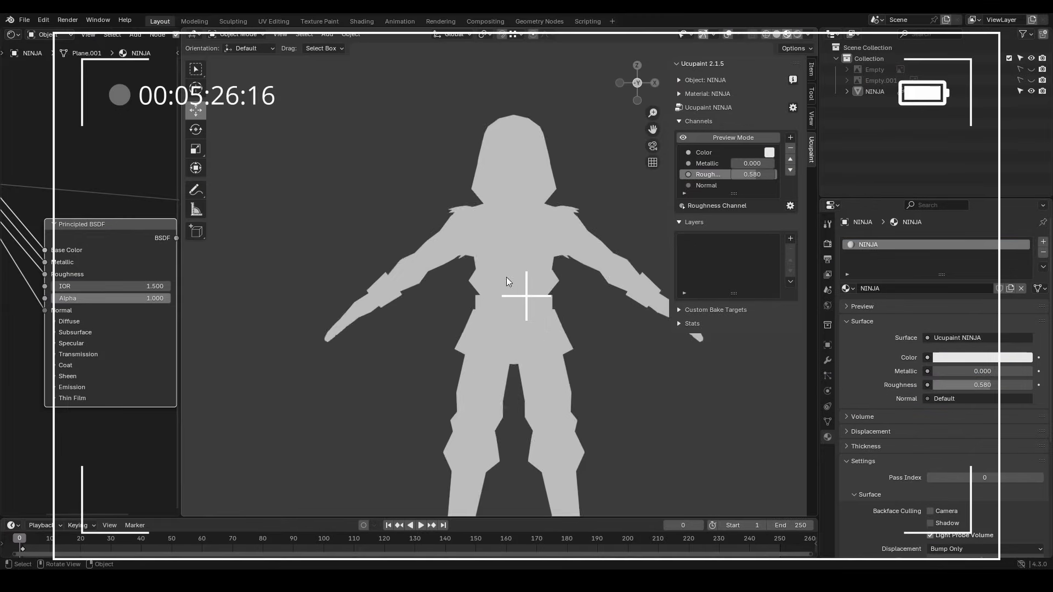
Merge the node editor into the 3D viewport, restore the outliner, and split the view side by side
scroll(510, 296, "down", 3)
left_click_drag(179, 516, 137, 494)
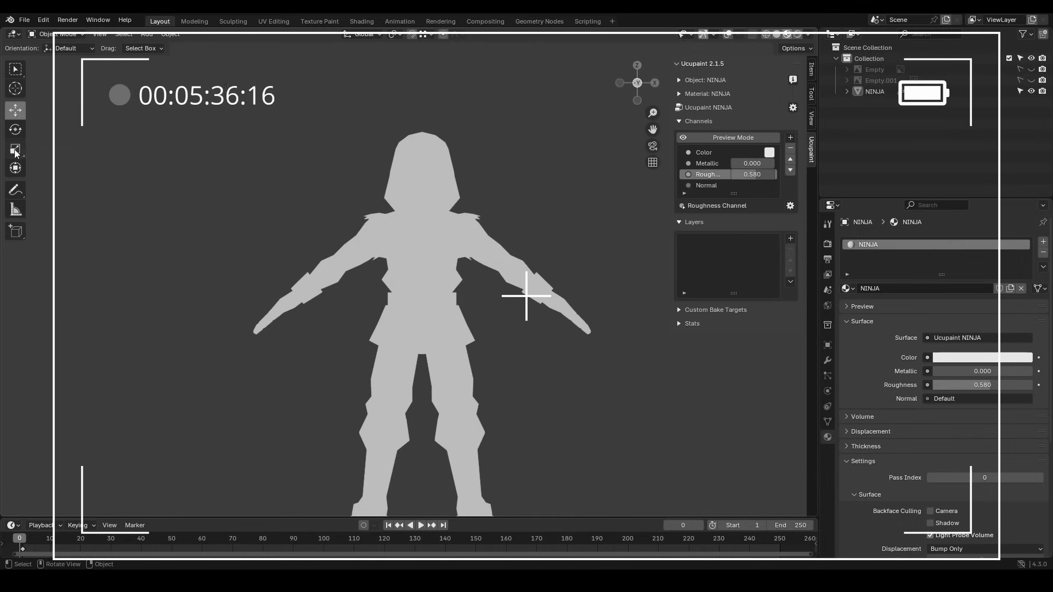
left_click_drag(825, 30, 107, 117)
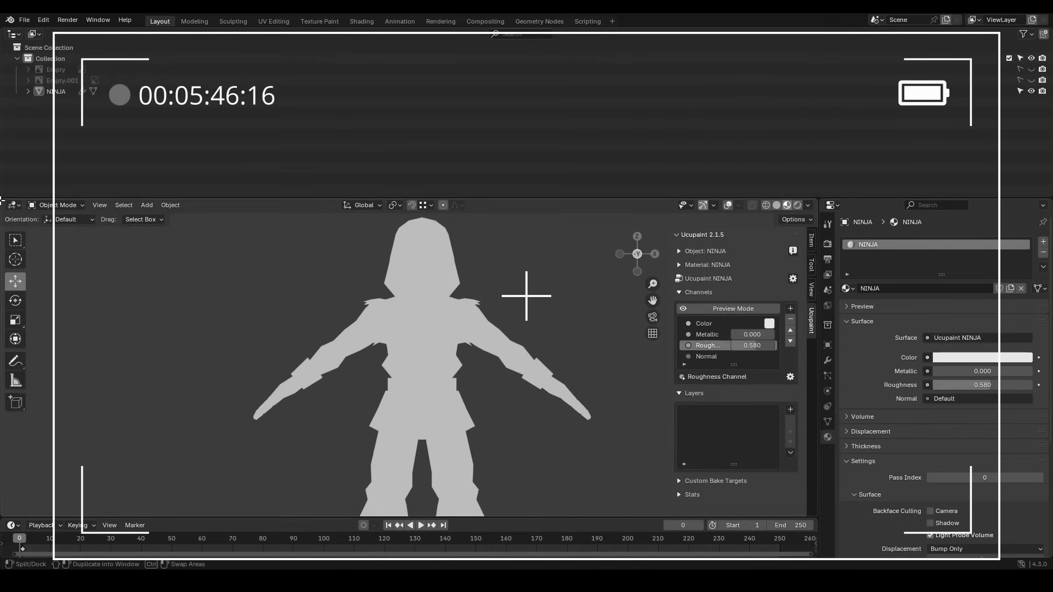
left_click_drag(110, 34, 932, 110)
left_click_drag(817, 29, 787, 36)
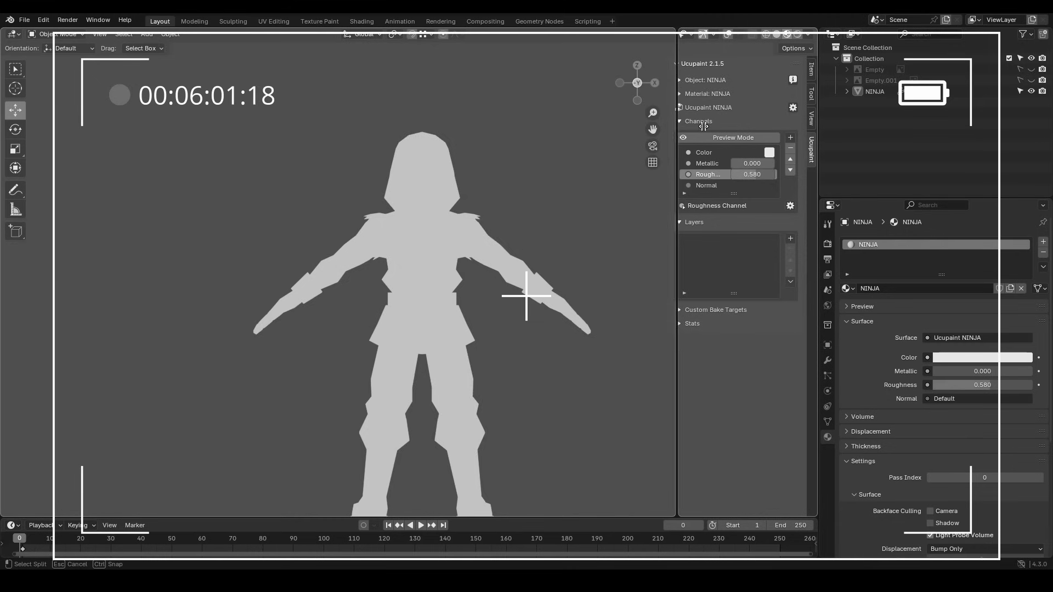
left_click(677, 127)
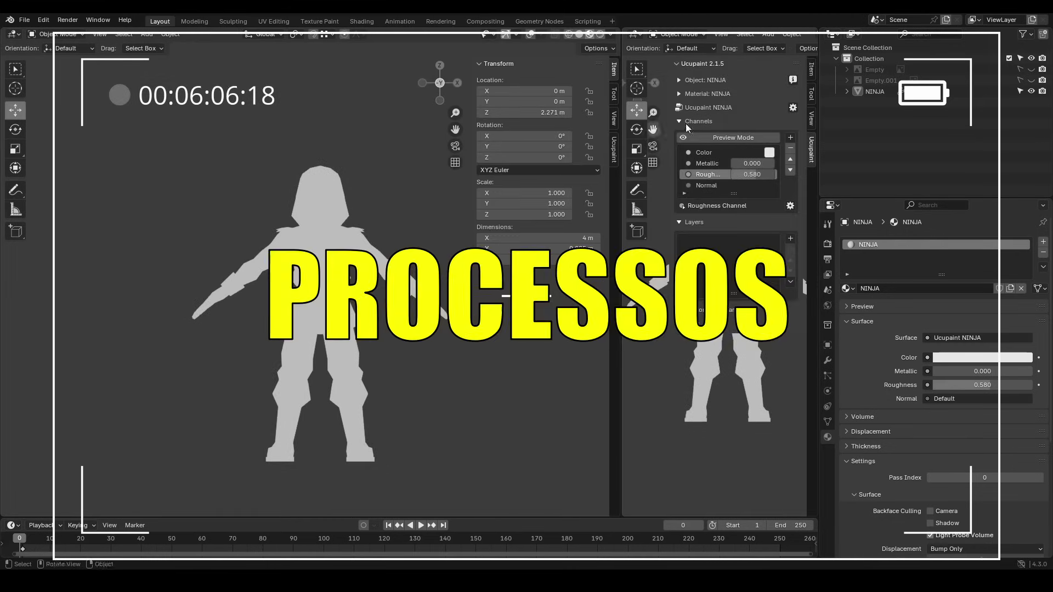
Hide both views' side panels and enable overlays so the right view shows the reference image
key("n")
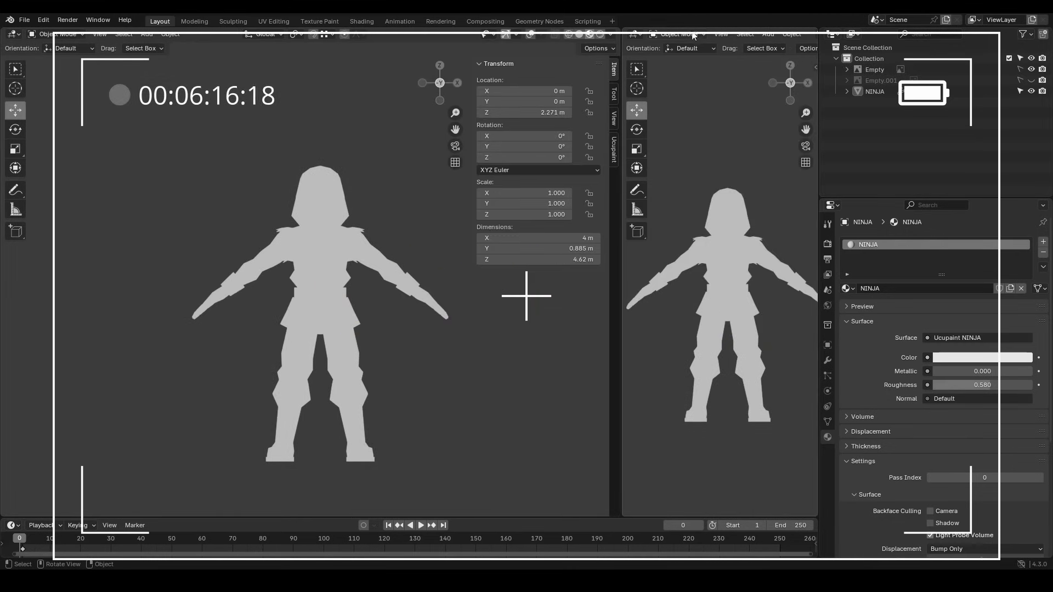
scroll(713, 36, "down", 3)
scroll(731, 37, "down", 3)
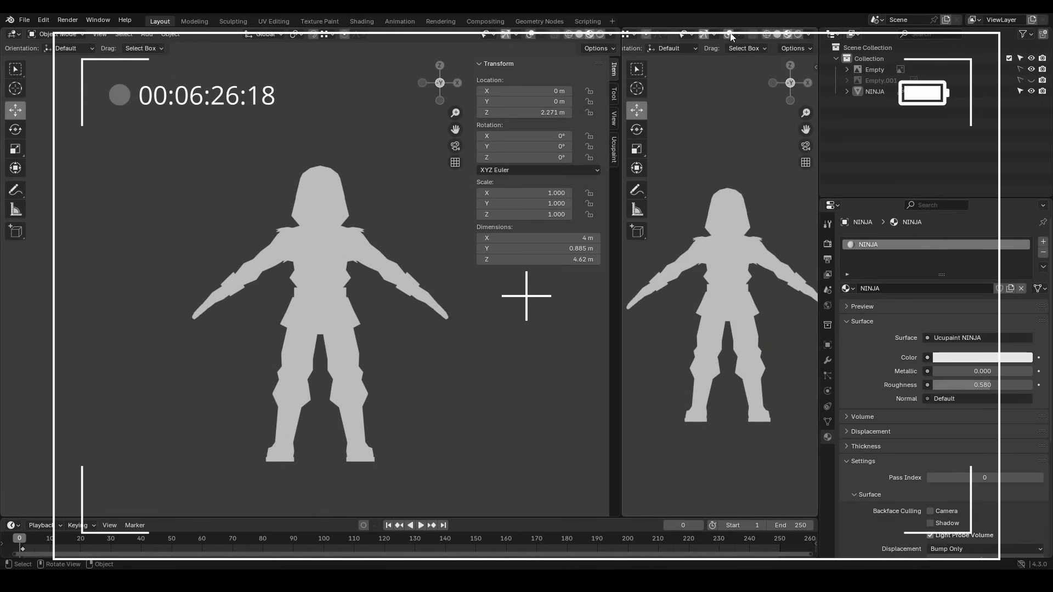
left_click(731, 37)
scroll(666, 278, "up", 2)
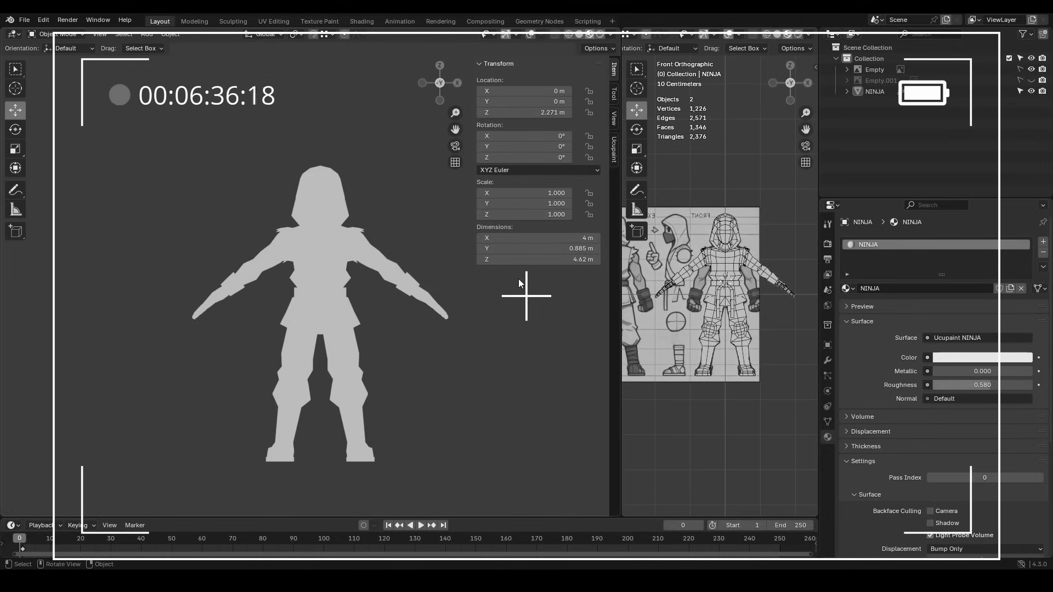
key("n")
Move the front reference image empty 20.621 m along X beside the ninja
left_click(875, 70)
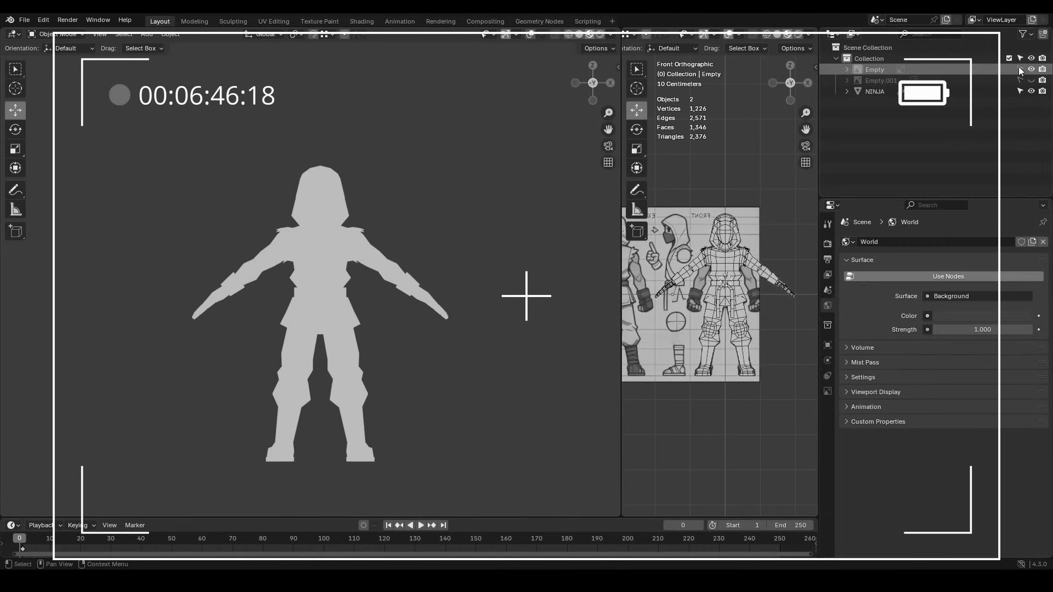
left_click(707, 285)
scroll(713, 285, "down", 3)
mouse_move(790, 290)
middle_mouse_down("shift")
mouse_move(728, 289)
mouse_move(764, 300)
middle_mouse_up("shift")
key("g")
key("x")
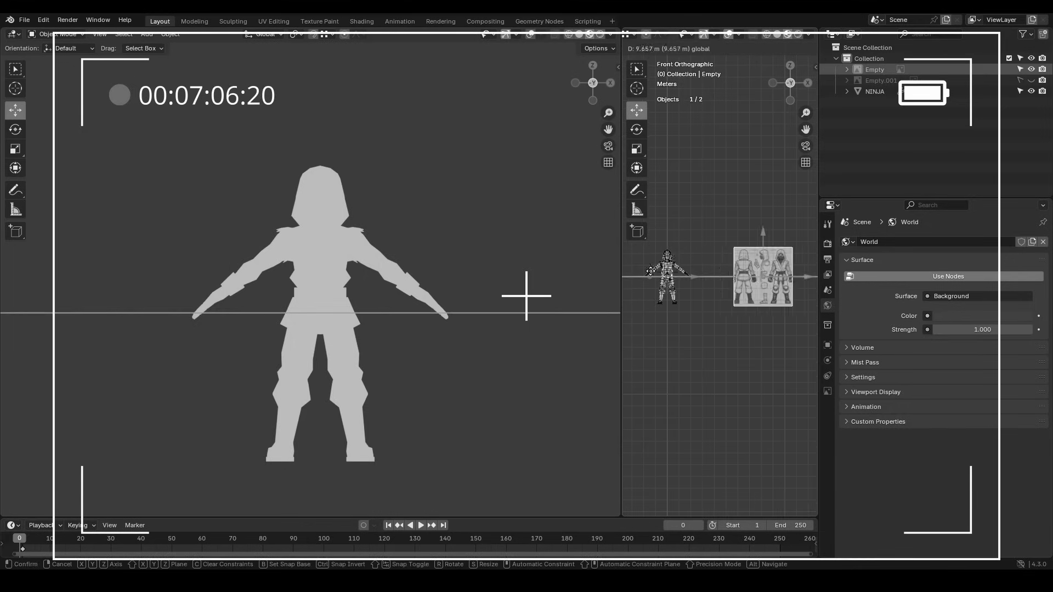
left_click(722, 278)
Zoom the right view onto the reference image and hide its toolbar
scroll(689, 274, "up", 3)
scroll(690, 271, "up", 3)
scroll(741, 279, "up", 3)
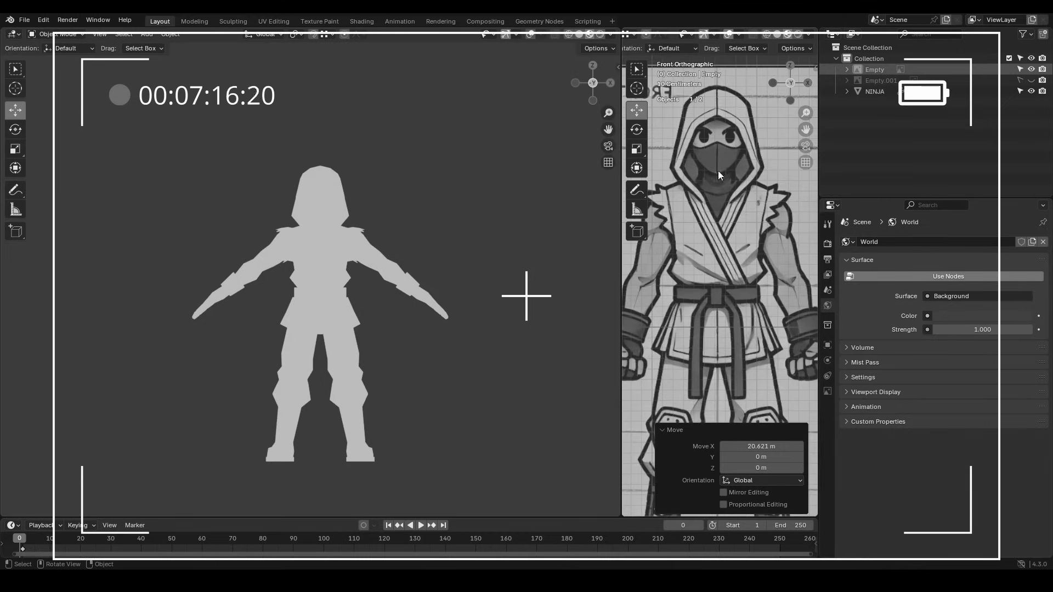
left_click(736, 38)
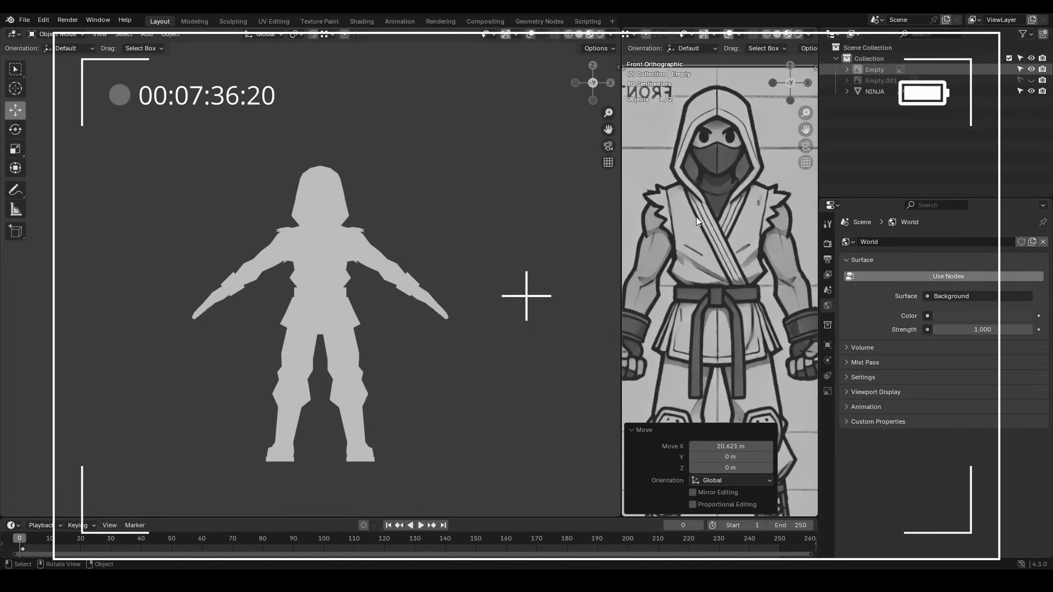
key("t")
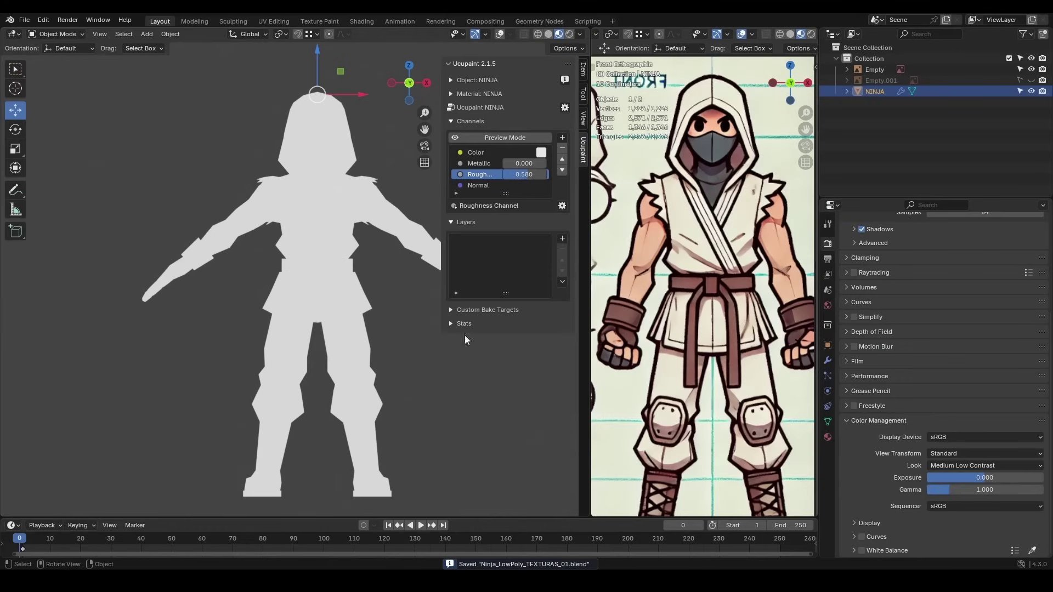
Add a white Solid Color layer, sampling its colour from the reference image with the eyedropper
mouse_move(676, 417)
middle_mouse_down("shift")
mouse_move(679, 251)
mouse_move(675, 289)
middle_mouse_up("shift")
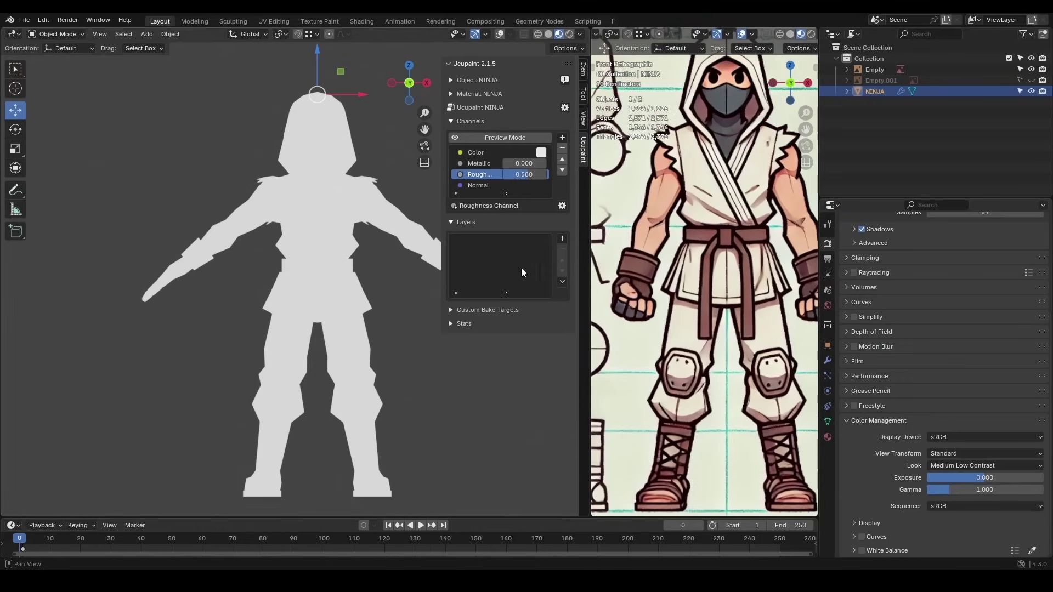
left_click(563, 240)
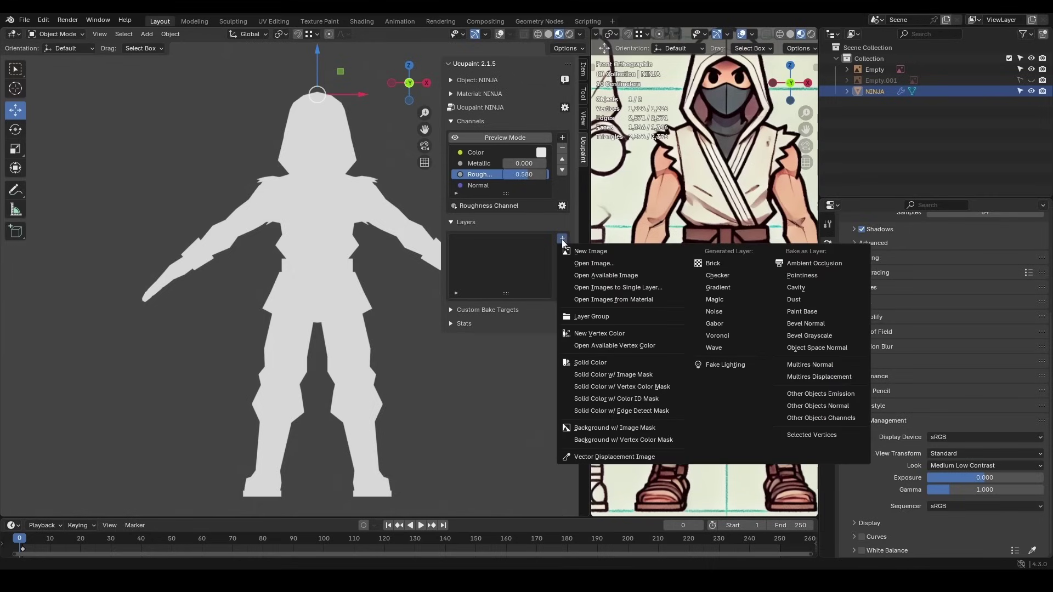
left_click(589, 364)
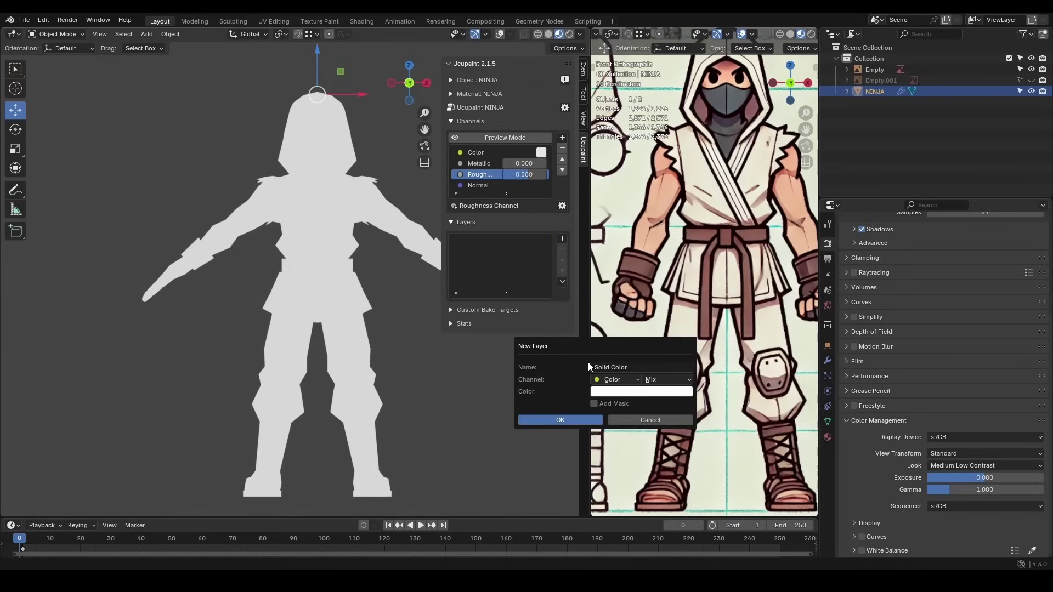
mouse_move(640, 391)
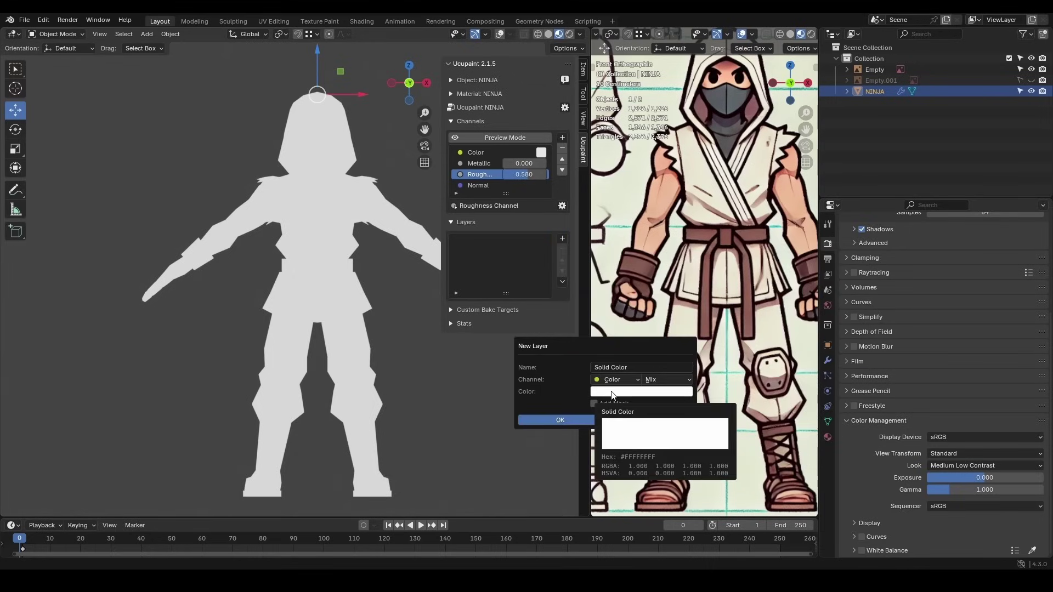
left_click(613, 393)
left_click(691, 376)
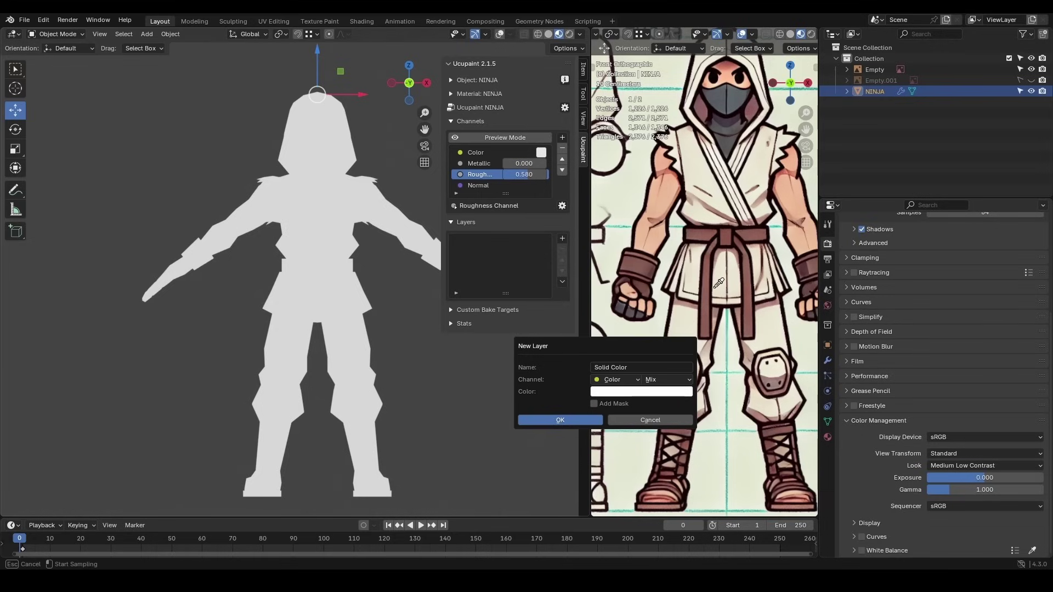
left_click(725, 257)
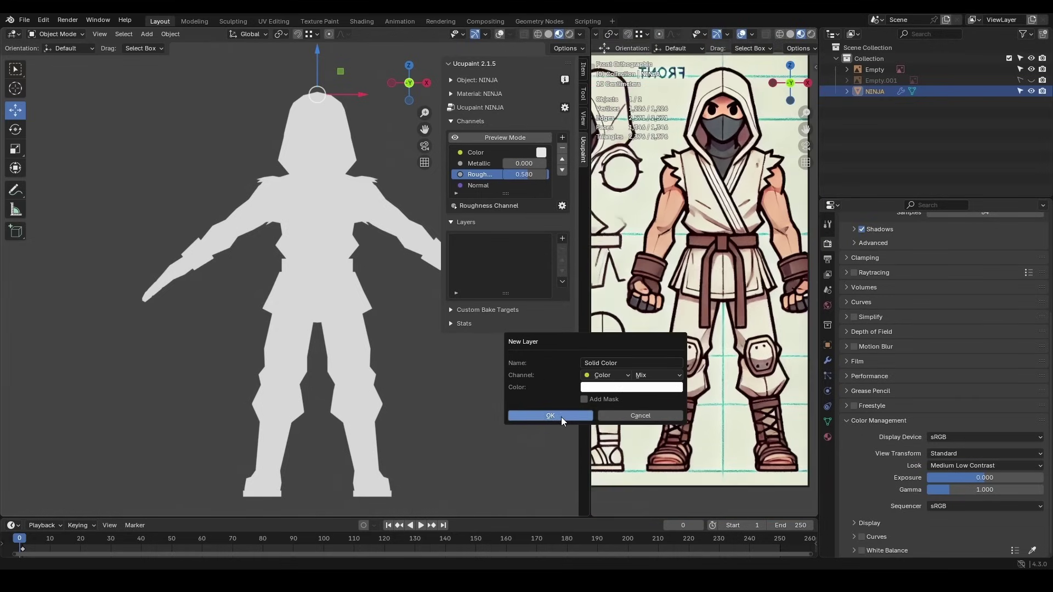
left_click(560, 418)
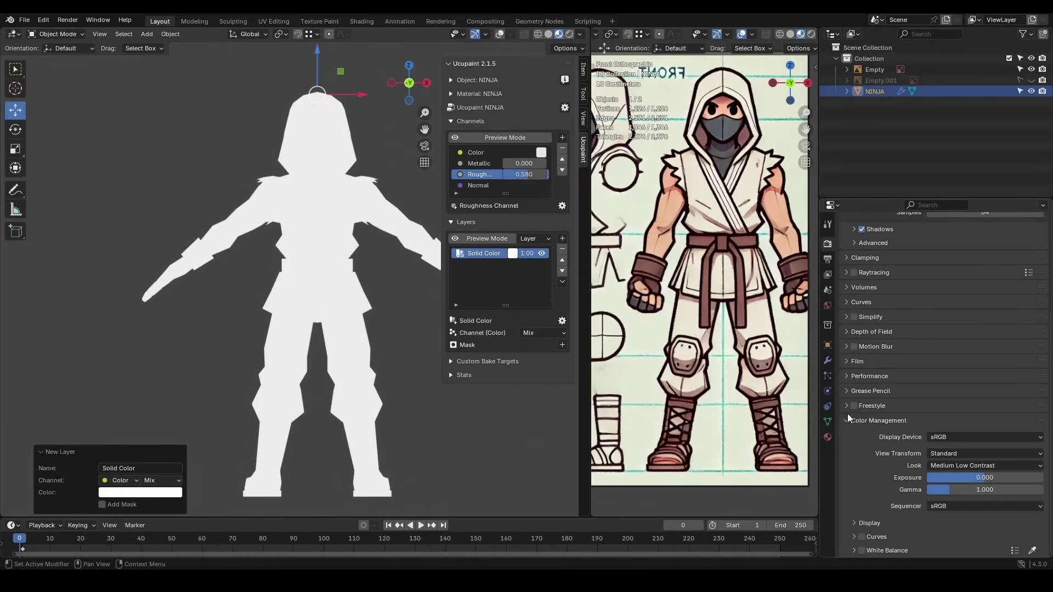
left_click(828, 225)
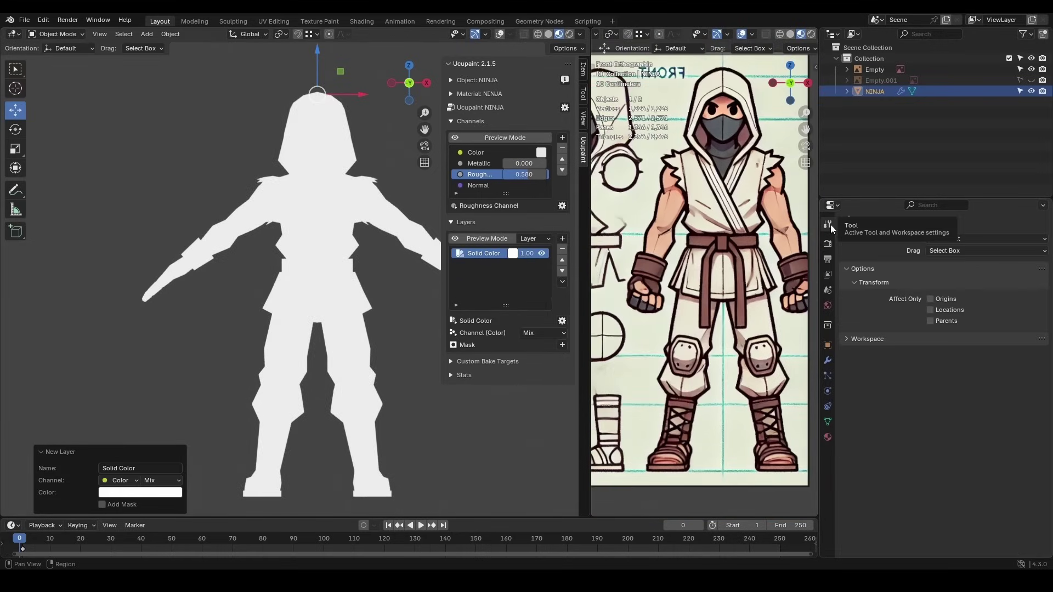
left_click(42, 35)
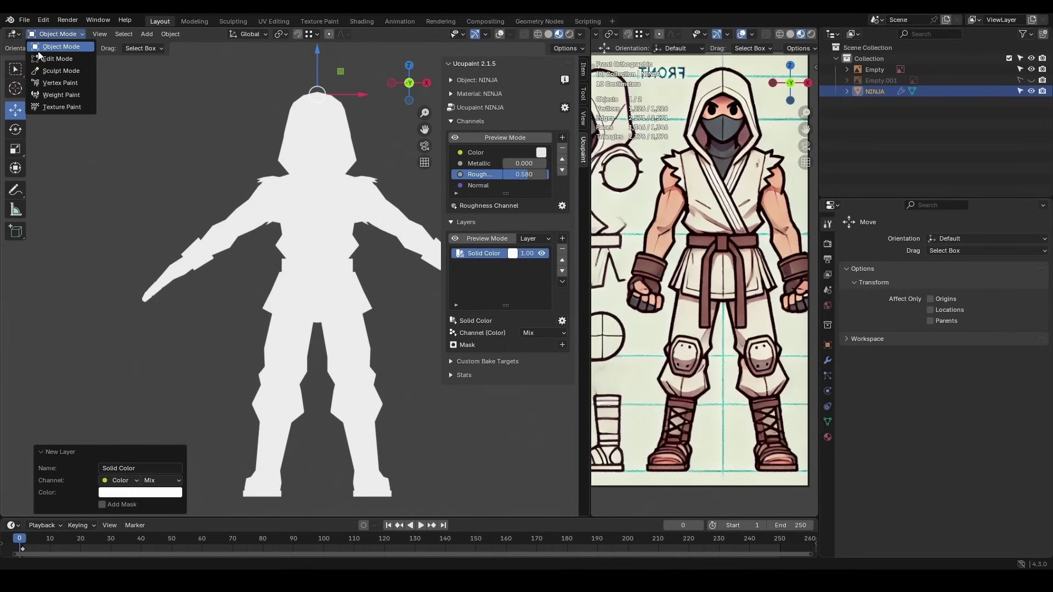
In Texture Paint mode, tint the Solid Color layer cream (#FFE9C1) and rename it B_Kimono
left_click(59, 107)
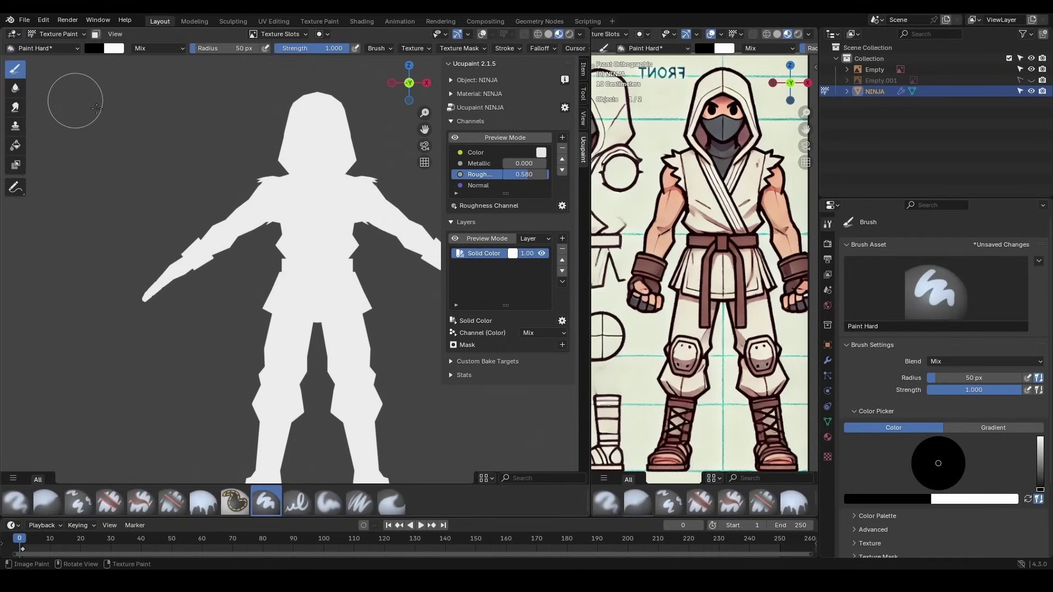
left_click(512, 253)
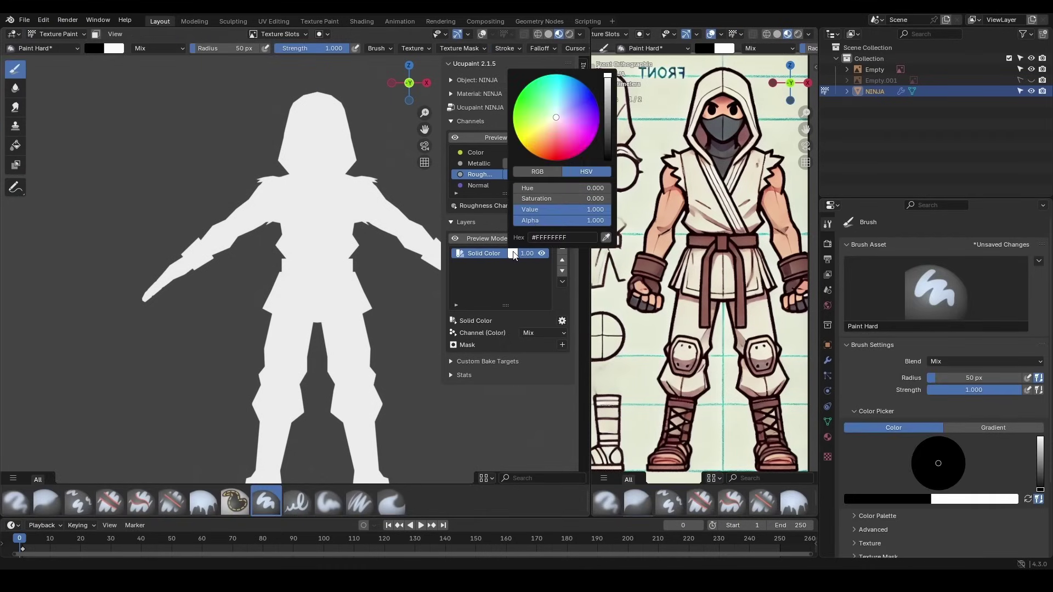
left_click_drag(549, 120, 551, 124)
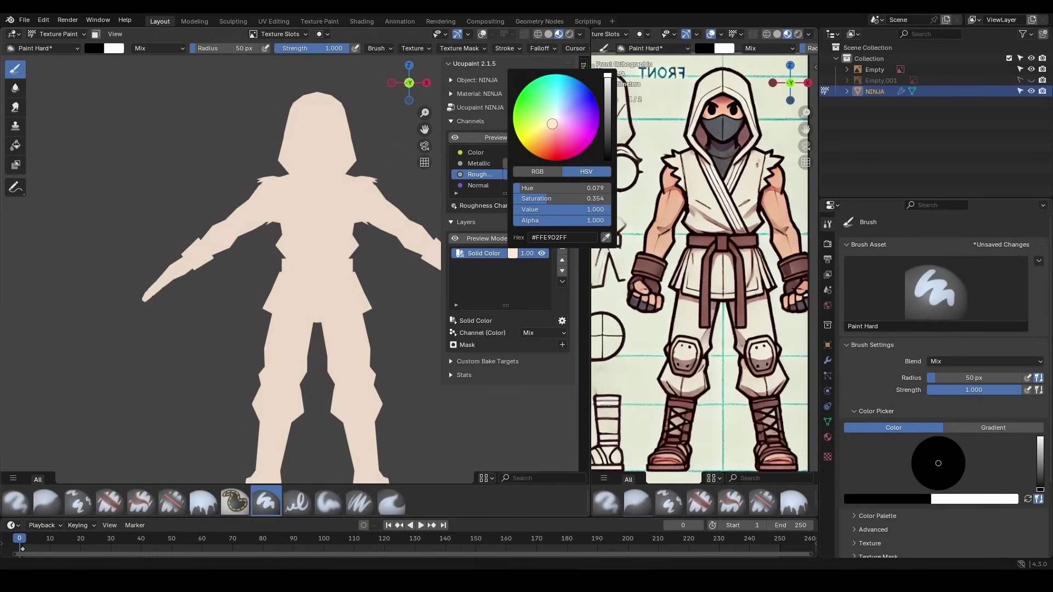
left_click_drag(552, 124, 549, 125)
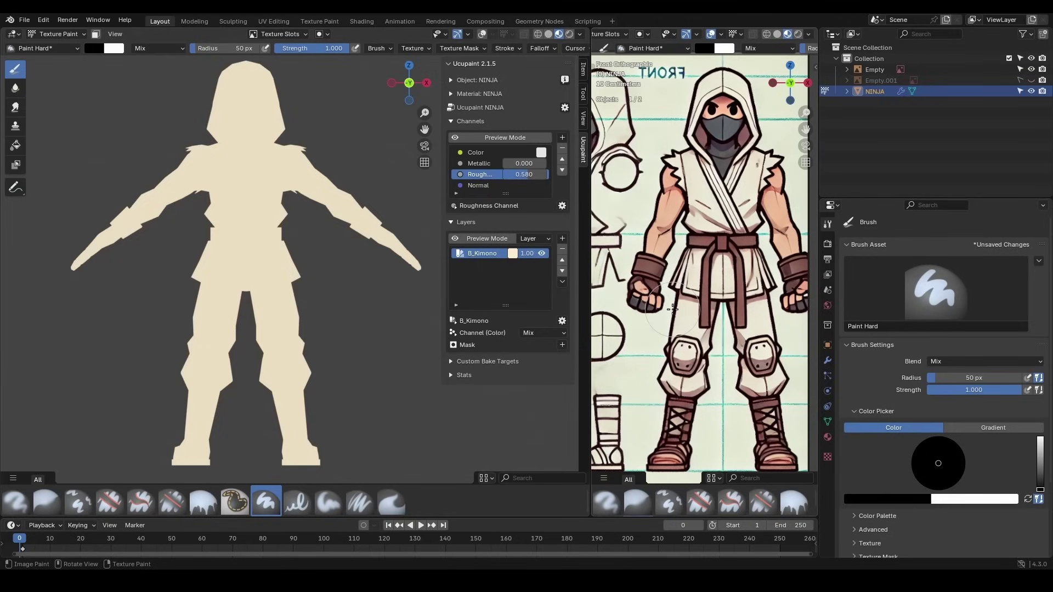
Add a 2048 New Image layer named B_SKin above B_Kimono
left_click(562, 237)
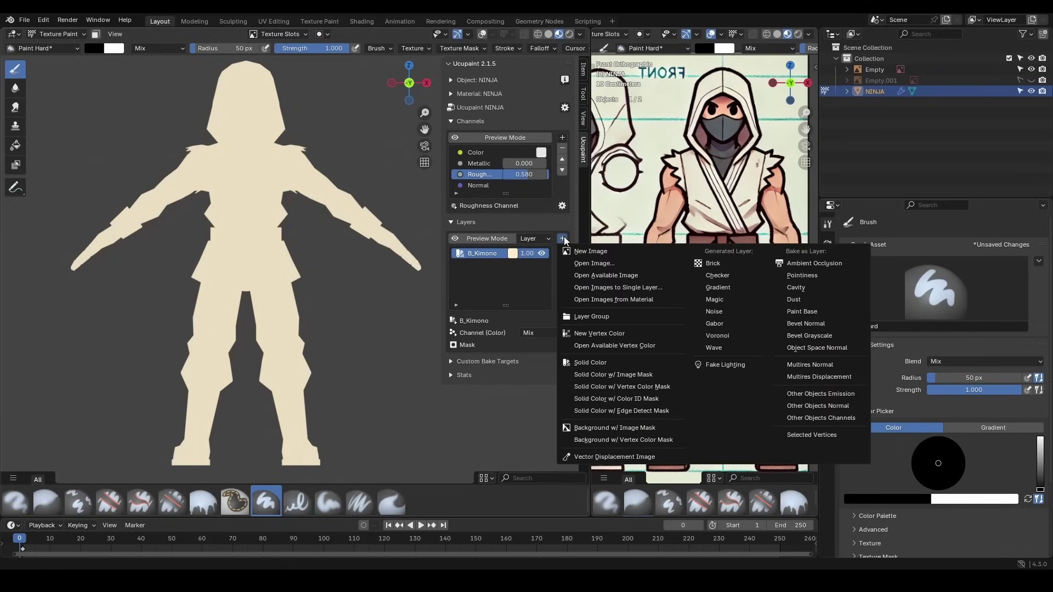
left_click(590, 250)
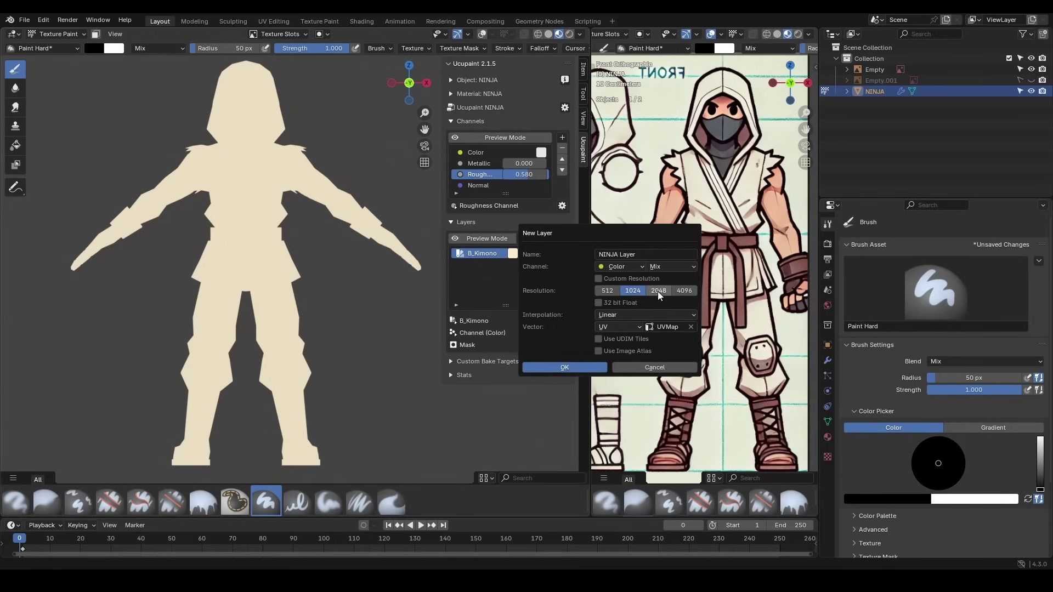
left_click(645, 254)
type("SKin")
left_click(556, 368)
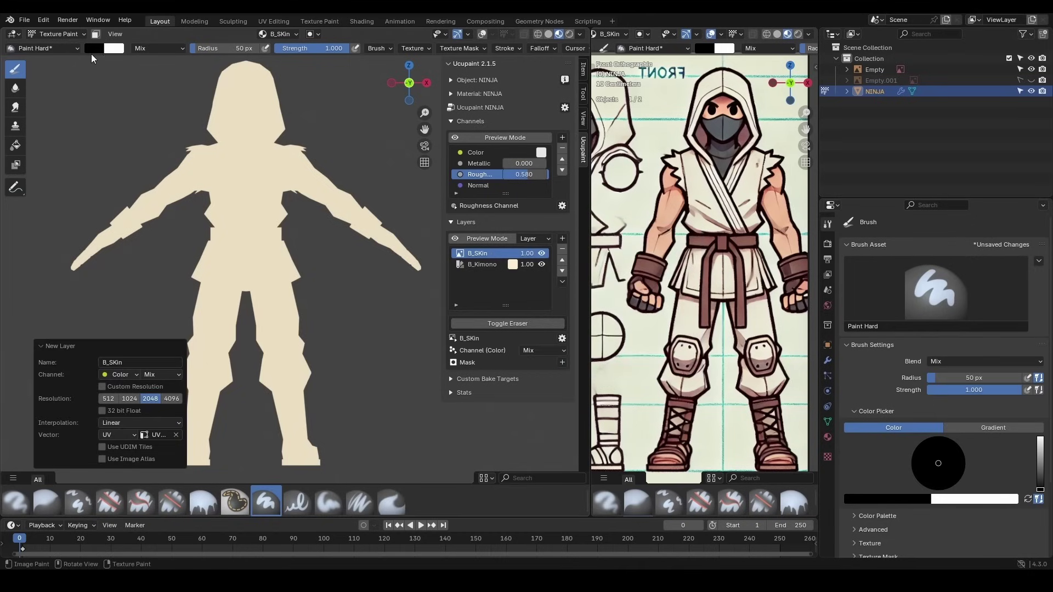
left_click(58, 35)
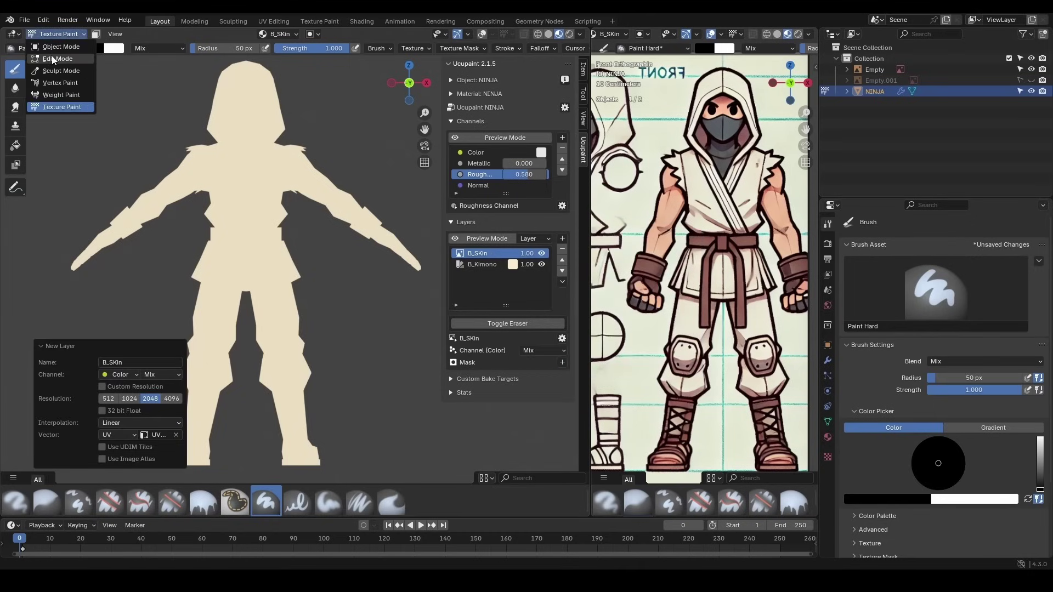
Enter Edit Mode with overlays on and select both arm skin islands in face-select mode
left_click(52, 57)
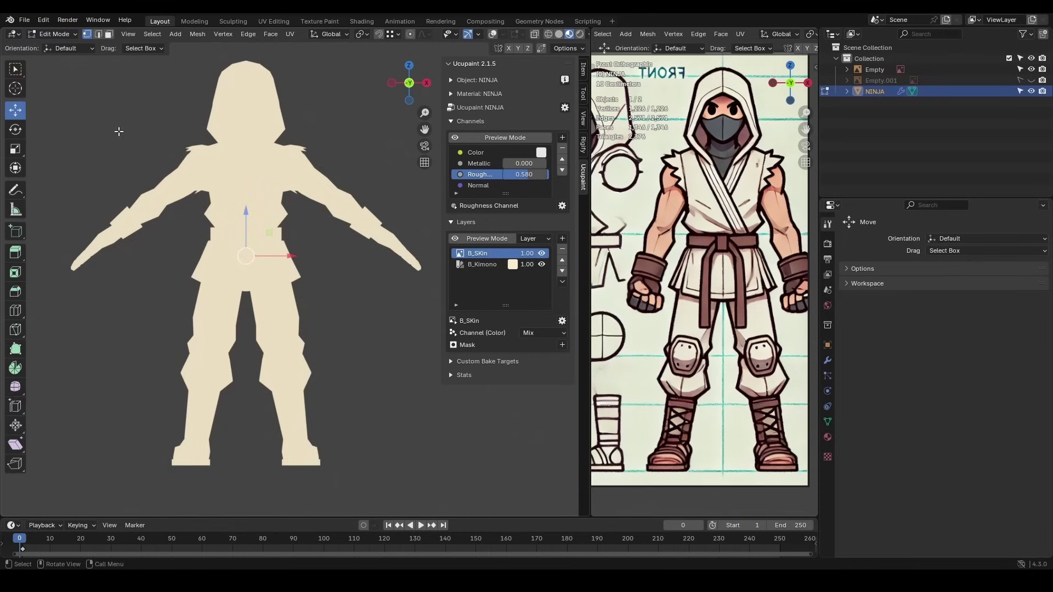
left_click(493, 34)
left_click(149, 188)
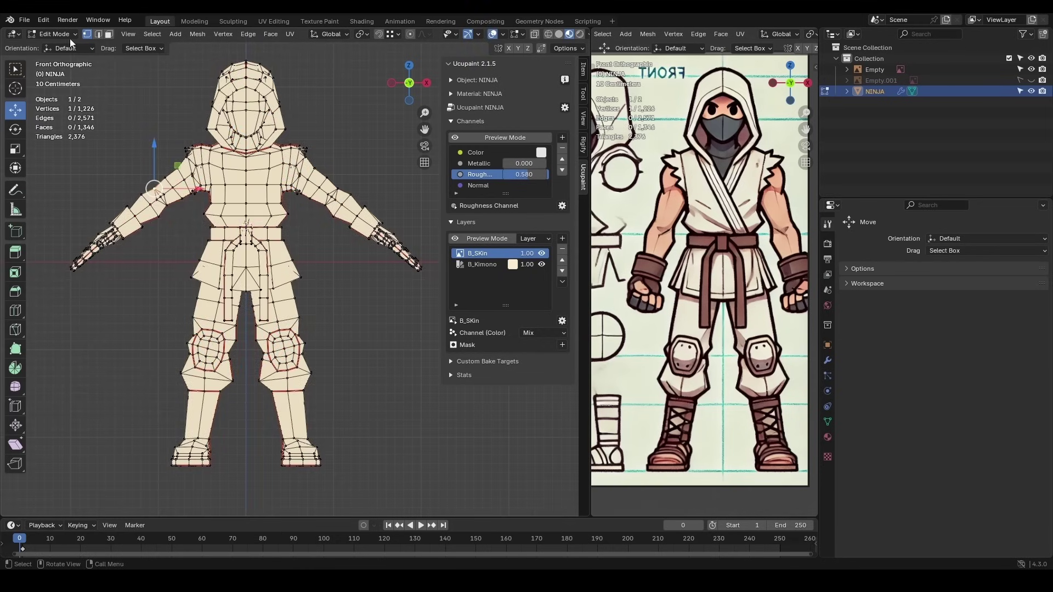
left_click(165, 194)
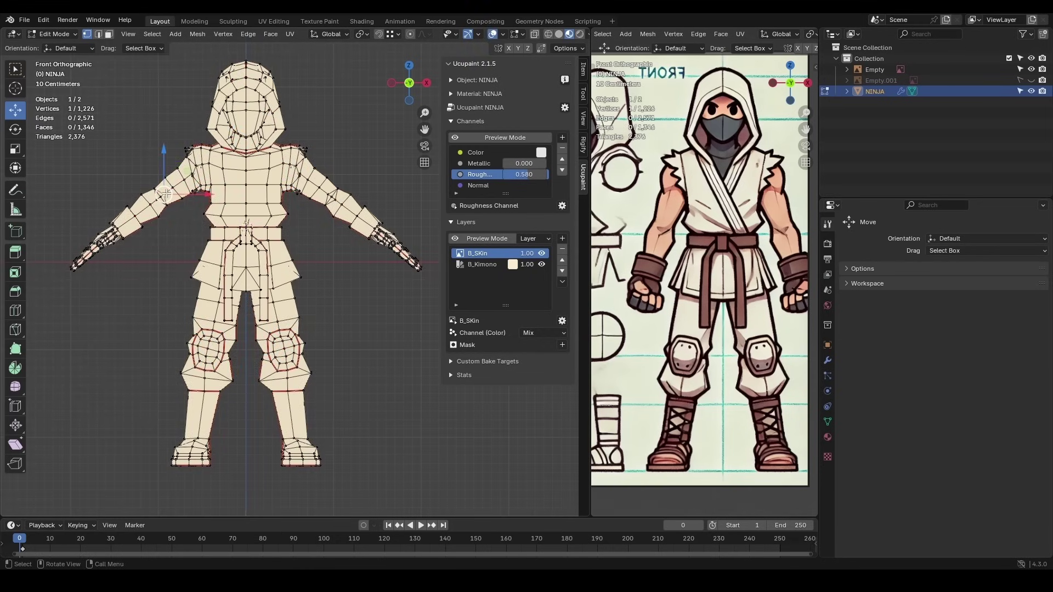
left_click(109, 34)
key("l")
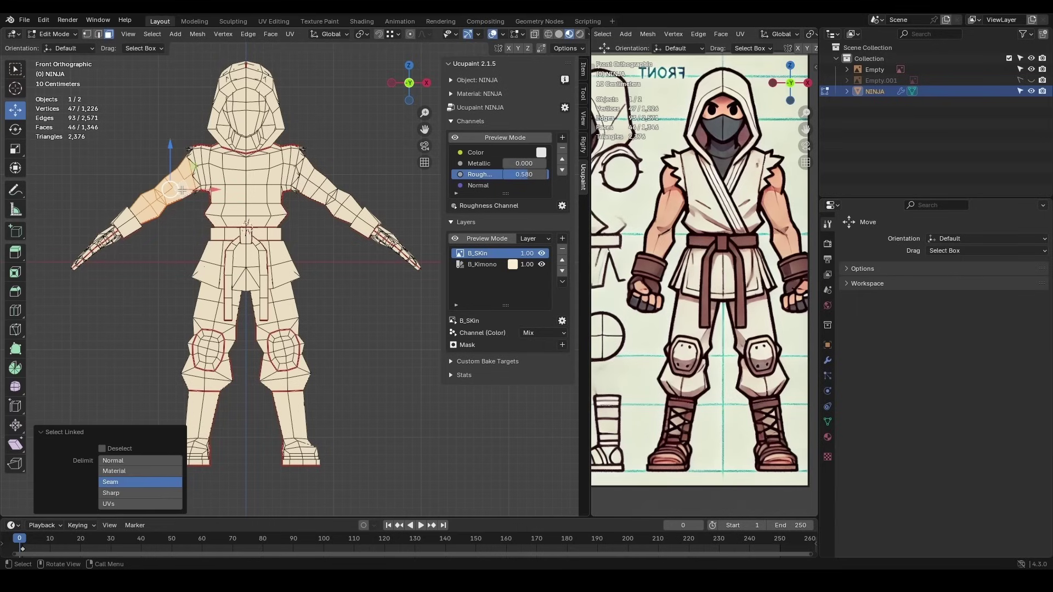
key("l")
Add the hand and face to the skin selection, then return to Texture Paint
key("l")
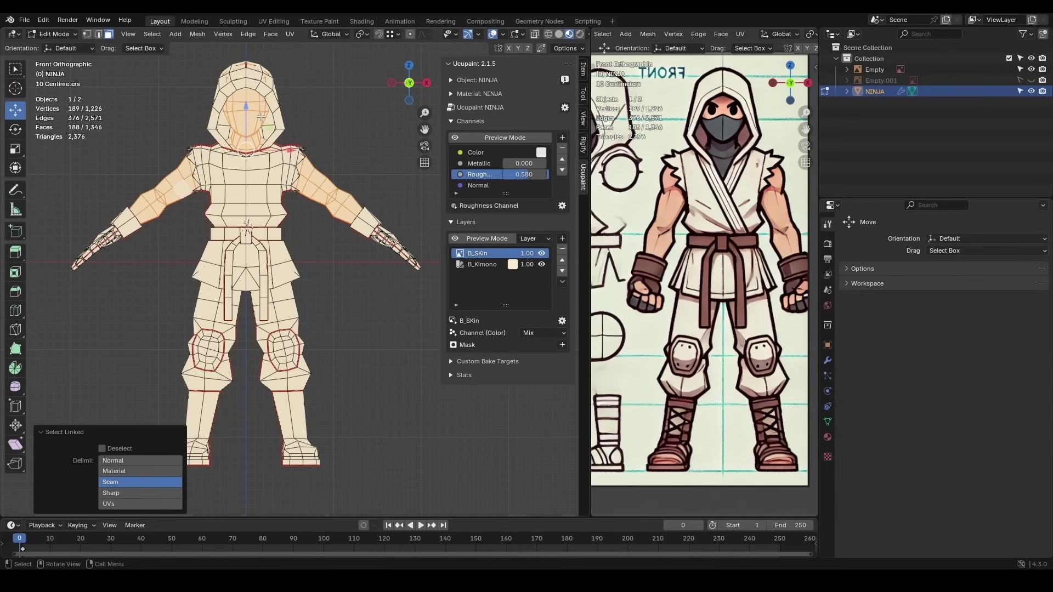
middle_click_drag(296, 170, 402, 236)
key("l")
key("KP_1")
key("ctrl+Tab")
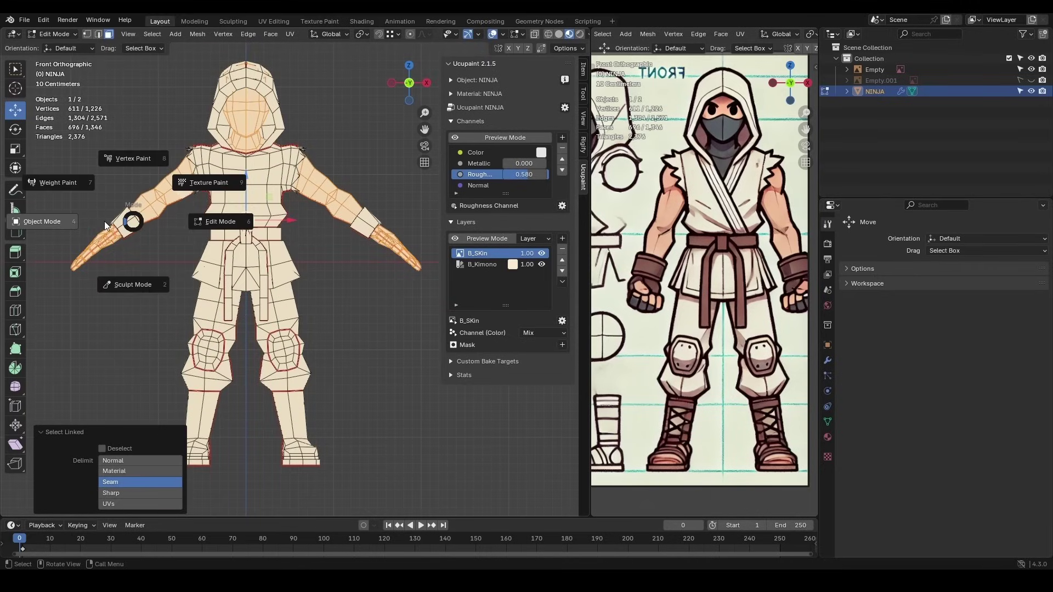
left_click(104, 222)
key("ctrl+Tab")
left_click(214, 188)
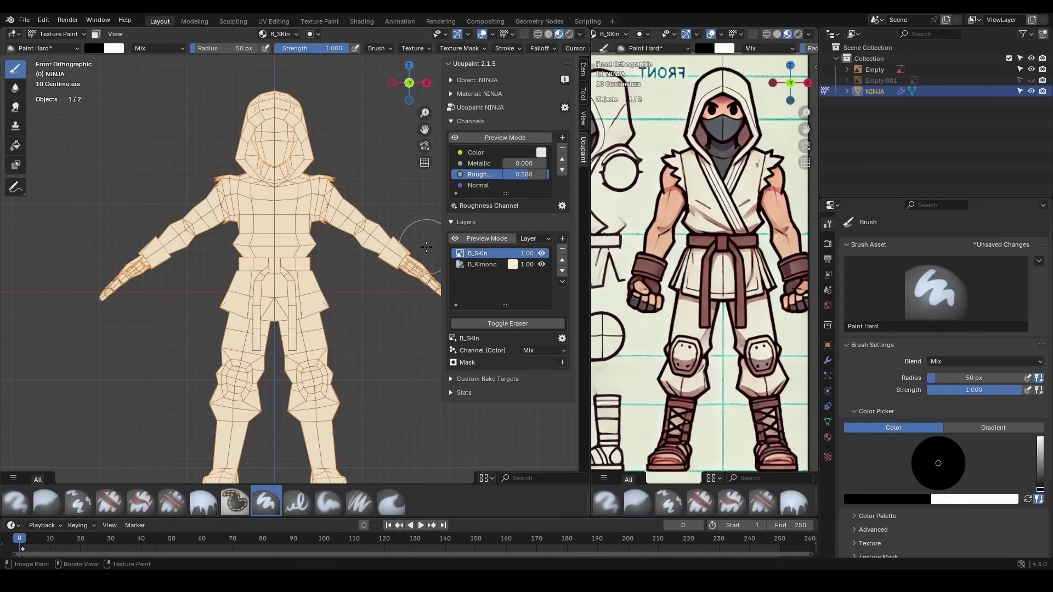
Set the brush colour to a full-brightness peach skin tone and enable face selection masking
left_click(887, 498)
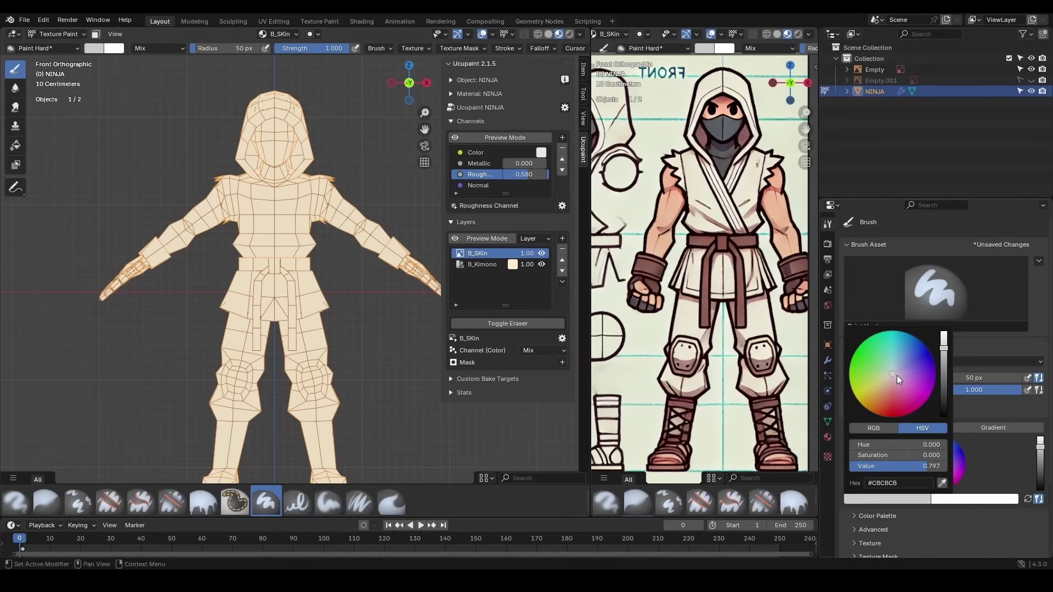
left_click_drag(900, 378, 884, 390)
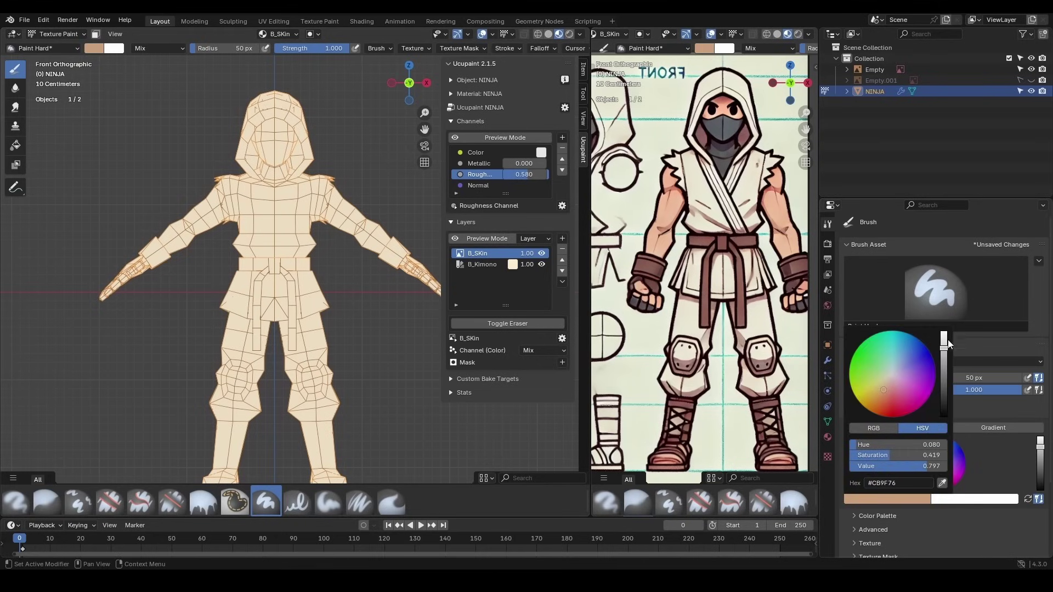
left_click_drag(944, 351, 944, 332)
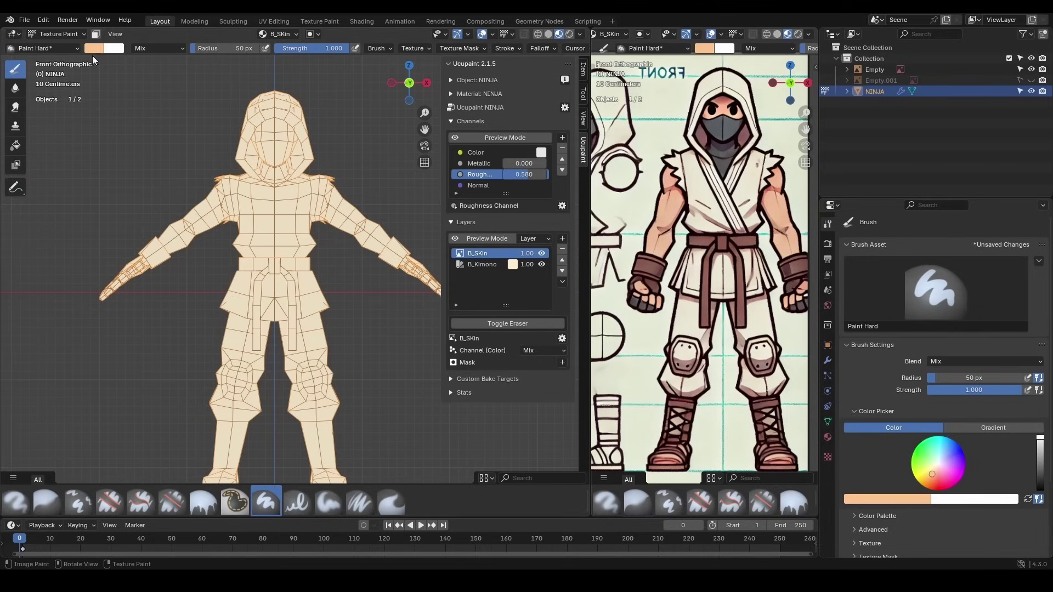
left_click(96, 35)
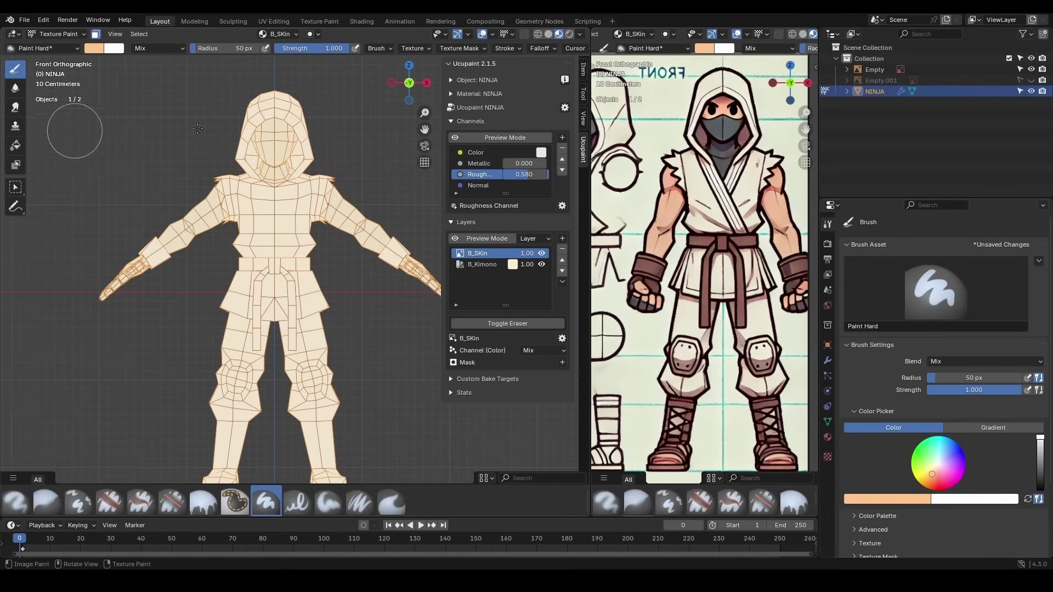
scroll(181, 225, "up", 2)
Pass through Edit Mode back into Texture Paint and re-enable face selection masking
left_click(66, 34)
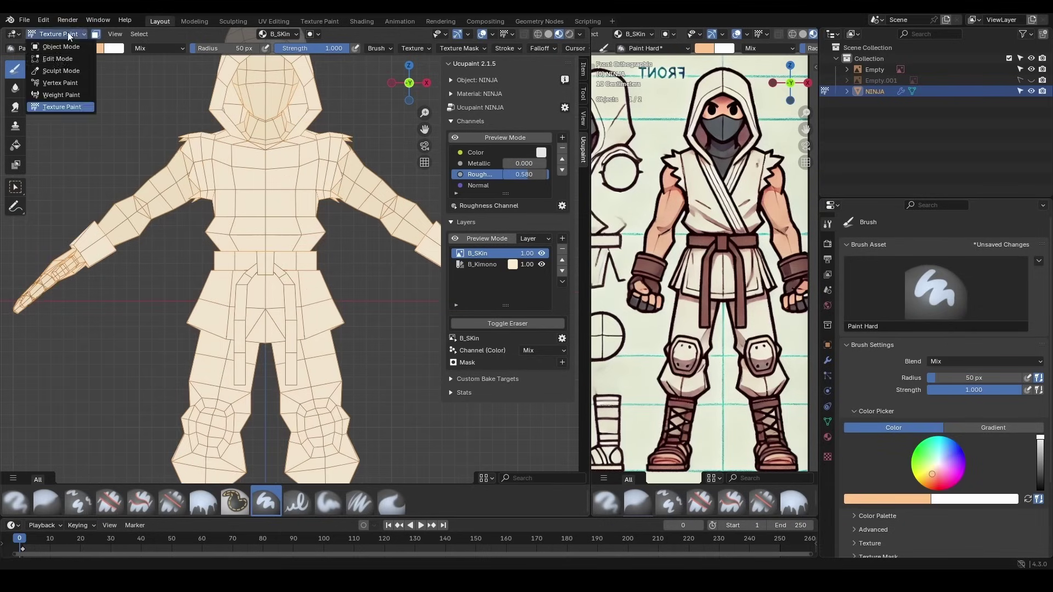
left_click(57, 58)
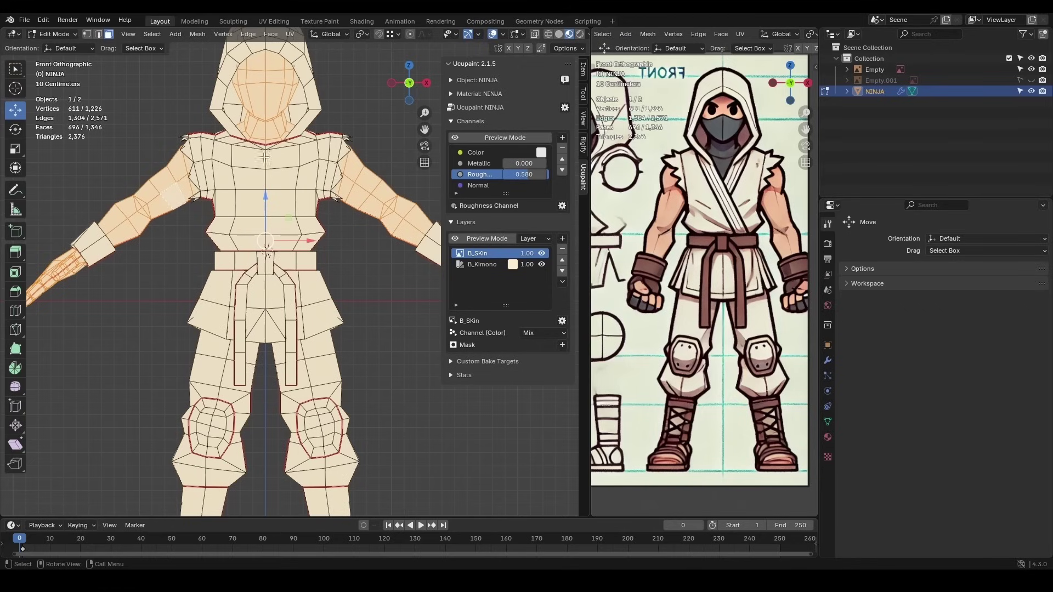
left_click(69, 37)
left_click(67, 104)
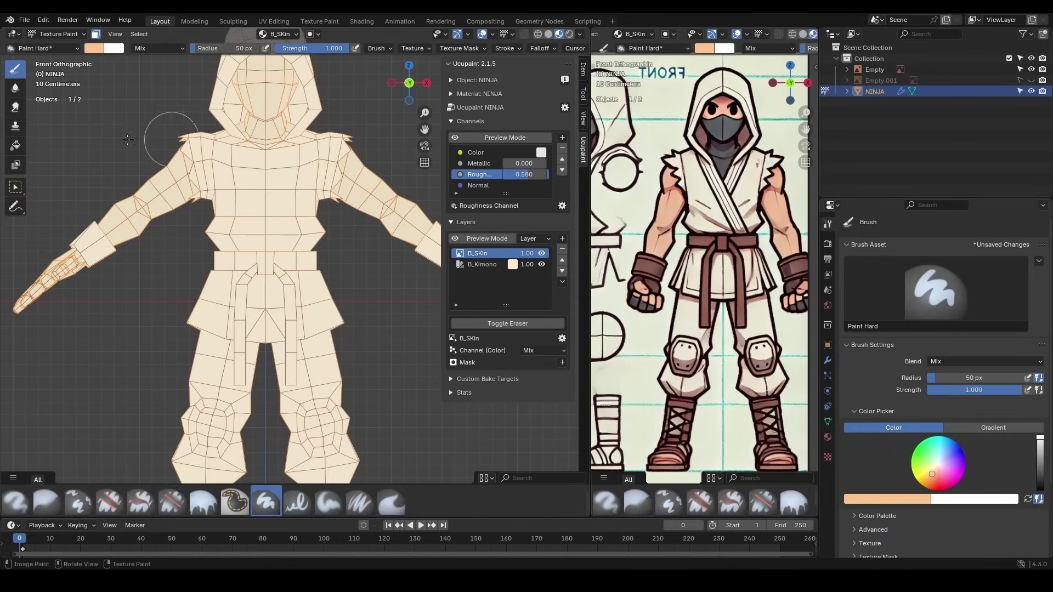
scroll(132, 157, "down", 1)
scroll(132, 156, "down", 1)
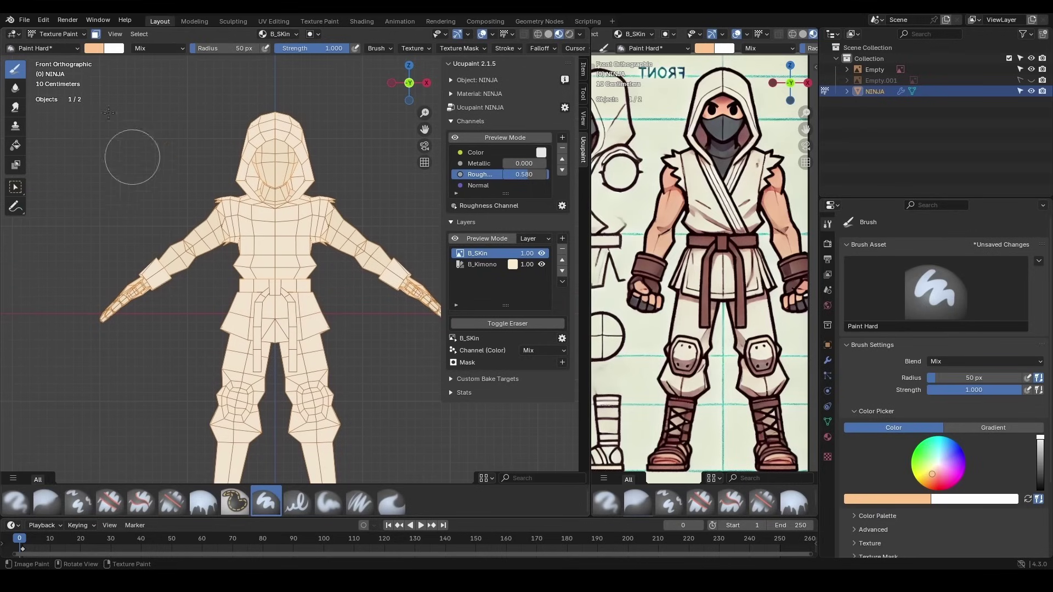
left_click(96, 35)
Fill the masked face and arms with skin colour, undo the full-body fill, and return to Paint Hard
left_click(15, 145)
left_click(189, 256)
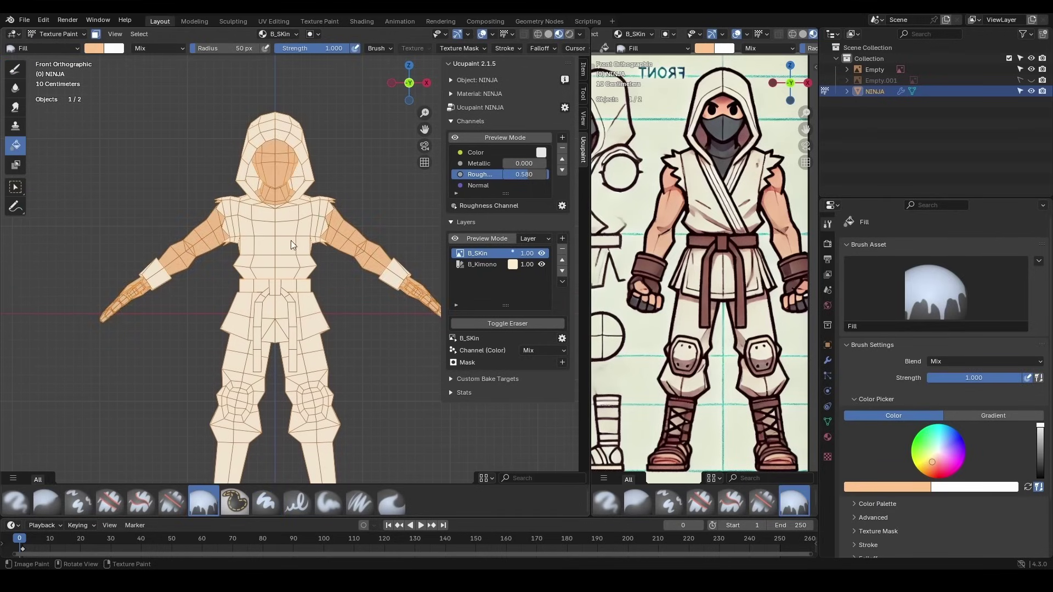
scroll(267, 245, "up", 2)
scroll(248, 185, "down", 1)
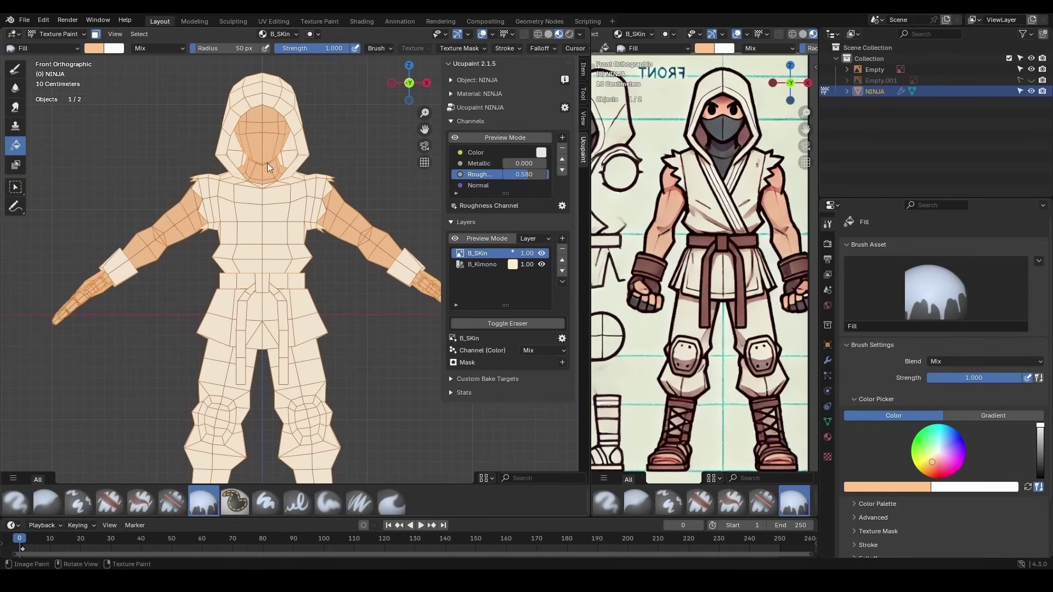
left_click(97, 35)
left_click(223, 223)
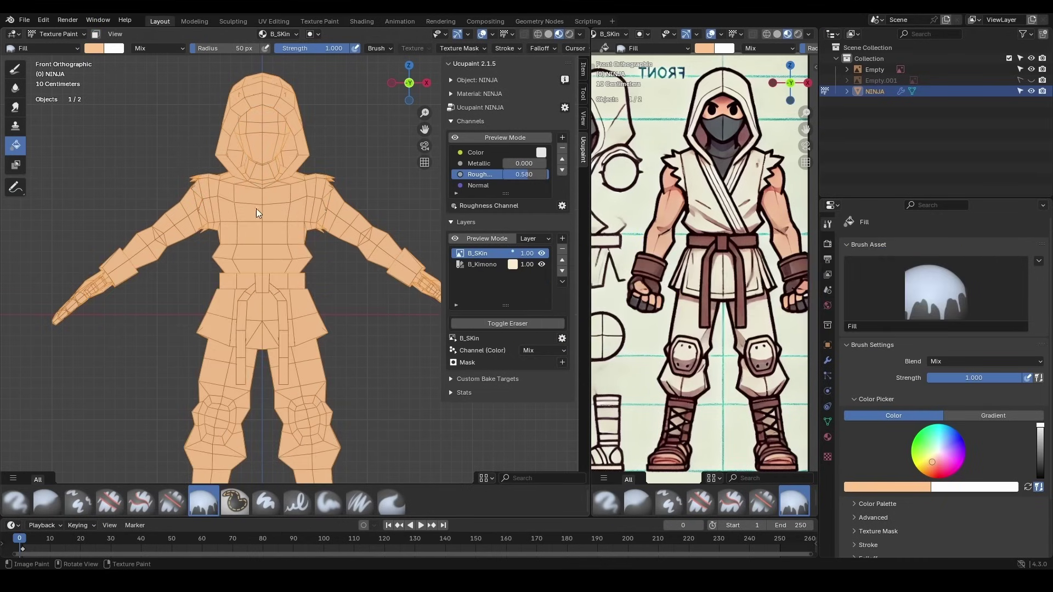
key("ctrl+z")
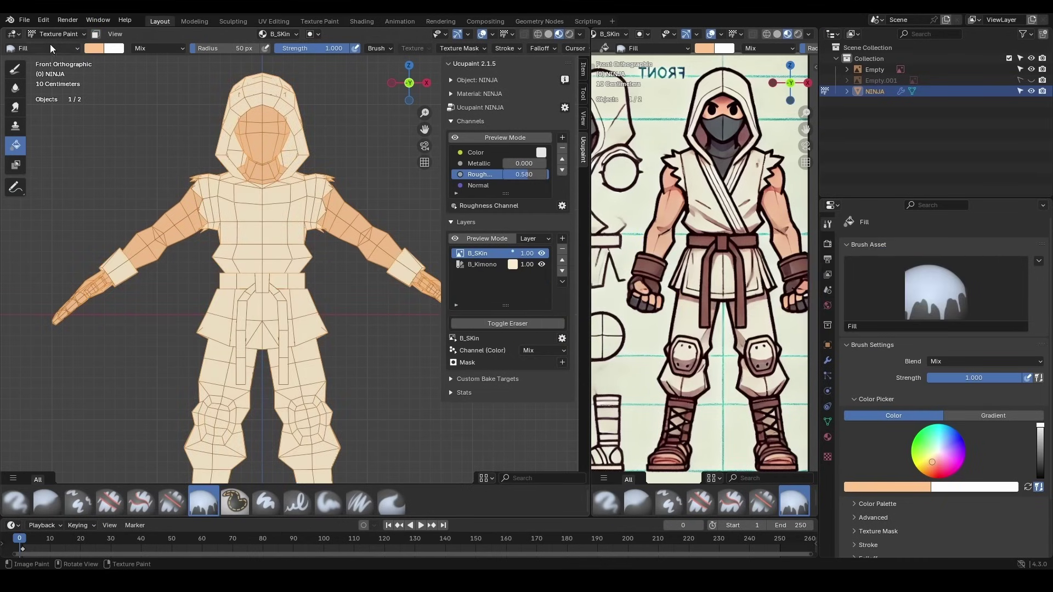
left_click(266, 502)
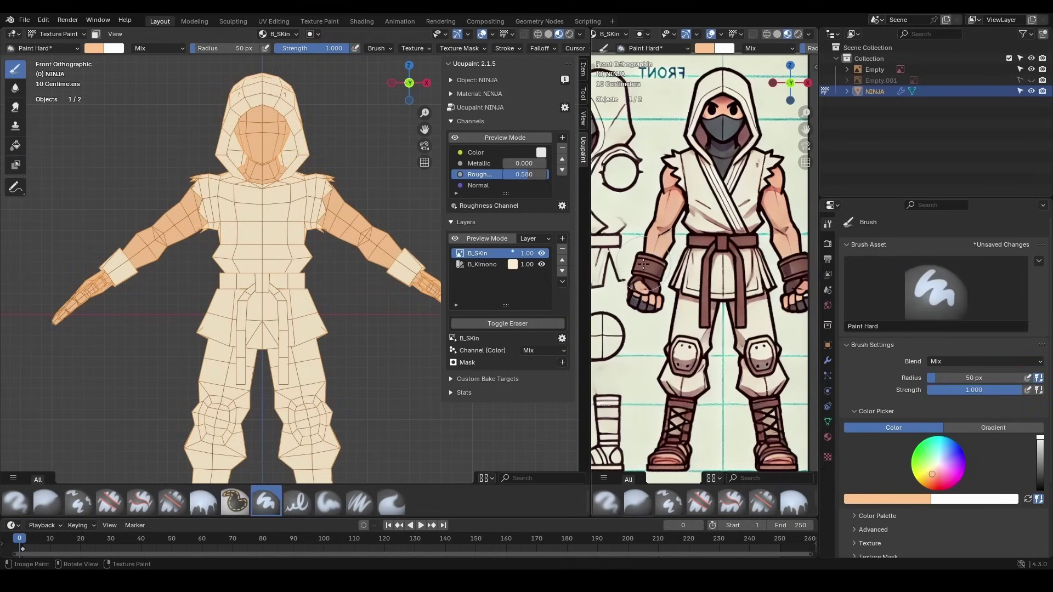
Add a new image layer named B_Marrom
left_click(562, 238)
left_click(605, 256)
type("B_Marron")
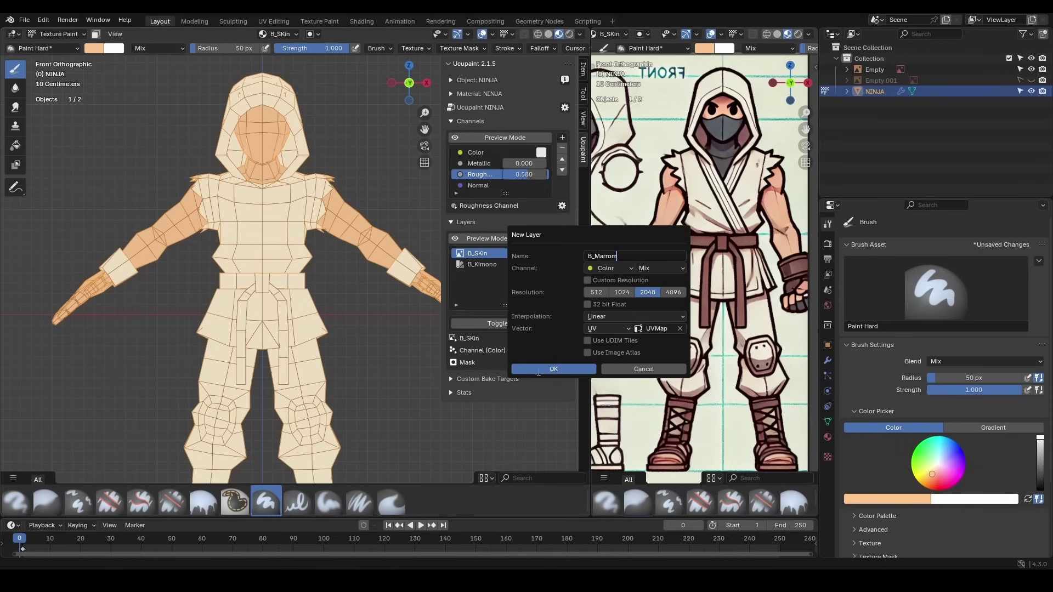
left_click(542, 369)
Select the linked belt faces and set a brown (#AE552C) Paint Hard brush in Texture Paint
key("Tab")
key("l")
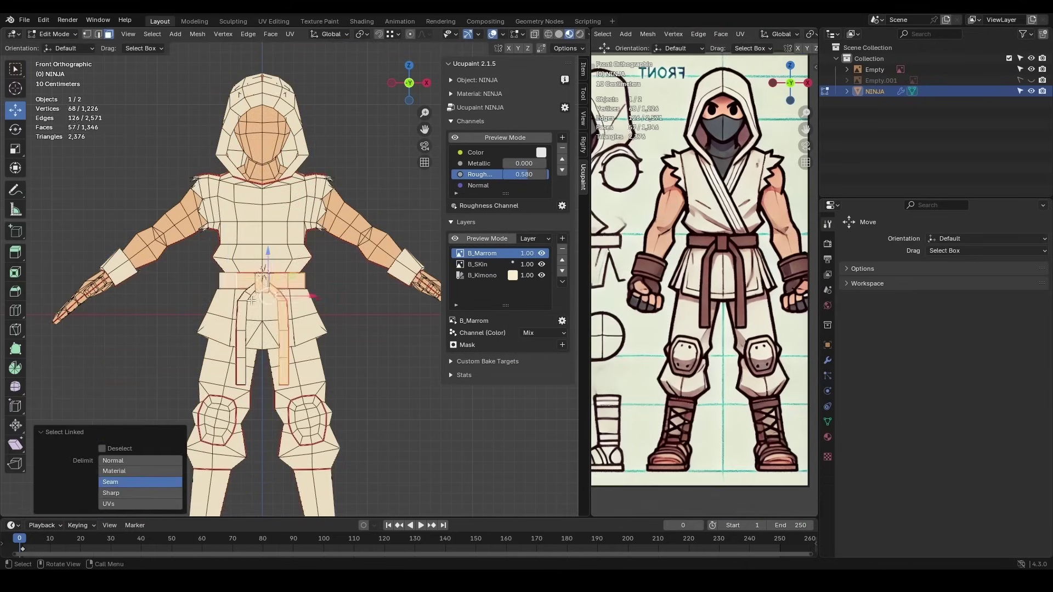
key("ctrl+Tab")
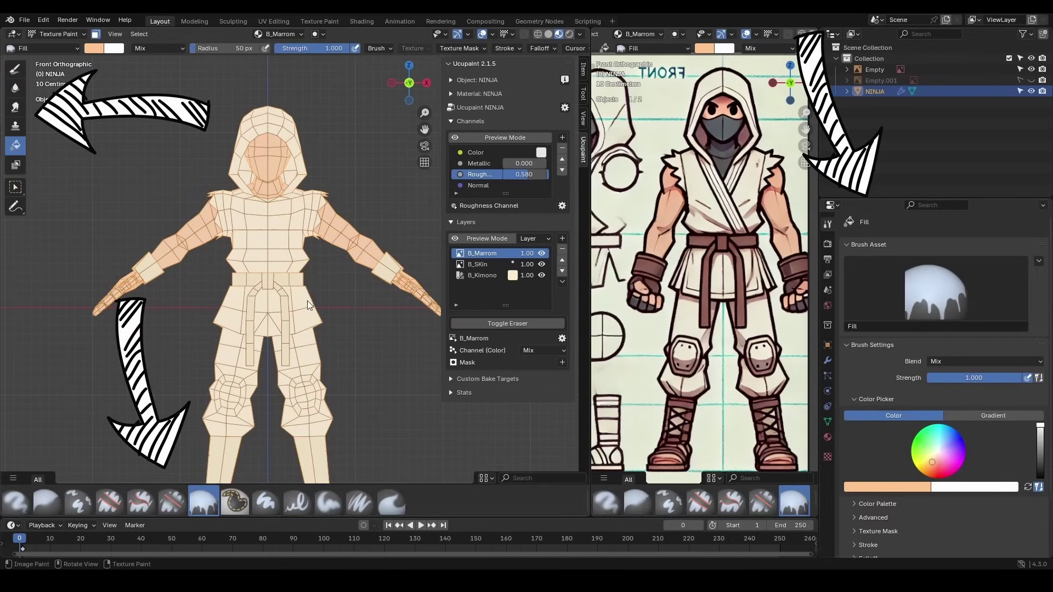
left_click(887, 487)
left_click(269, 283)
scroll(269, 282, "up", 2)
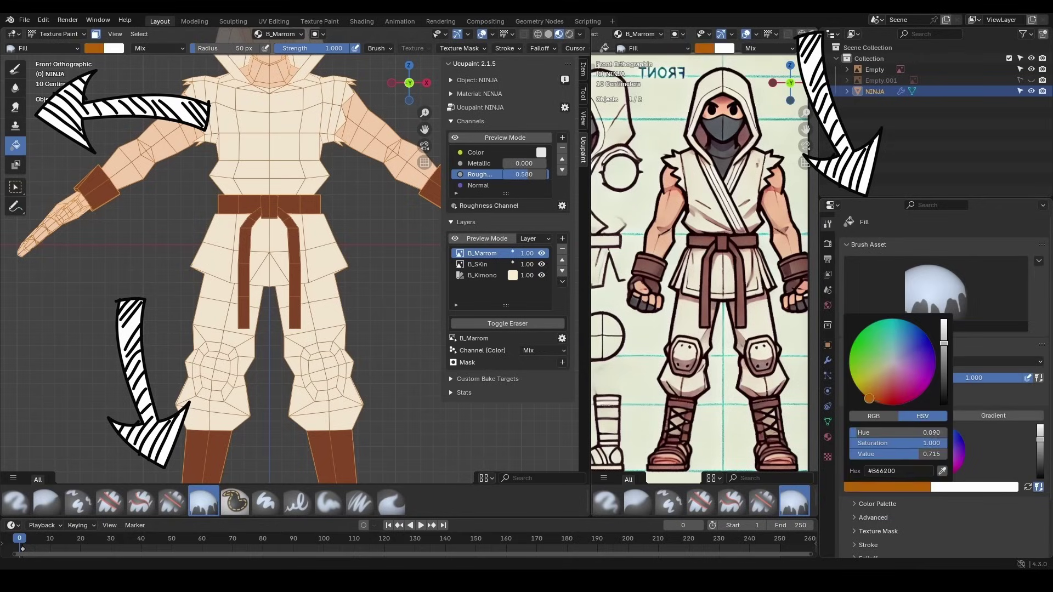
left_click(266, 502)
scroll(275, 221, "up", 2)
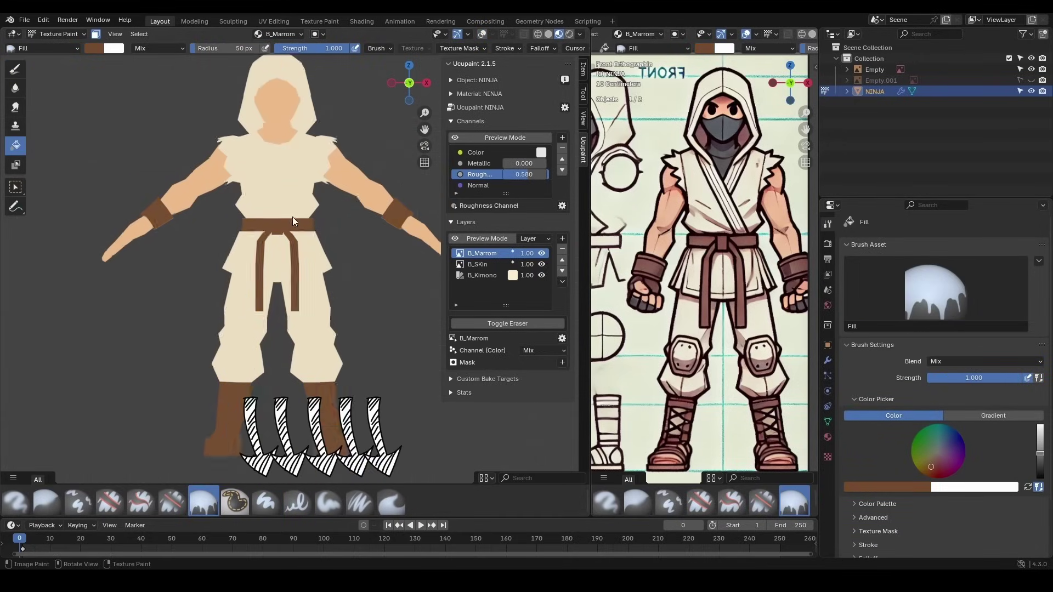
Return to Edit Mode and select the linked head faces
left_click(62, 34)
left_click(50, 51)
scroll(285, 164, "up", 3)
Isolate the head faces and add a new B_Mascara image layer
key("l")
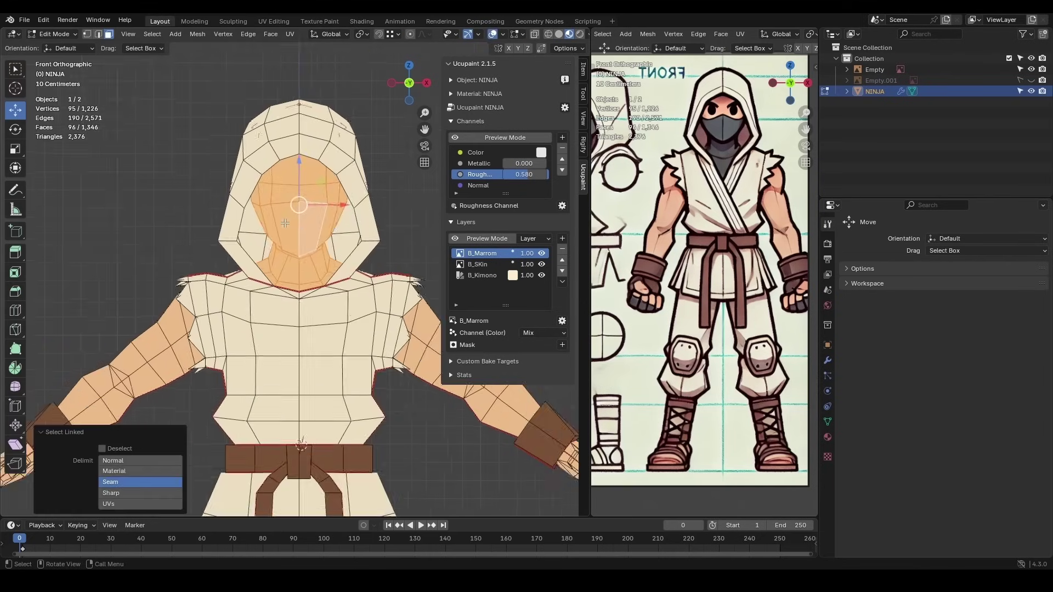
key("shift+h")
scroll(285, 219, "down", 5)
left_click(55, 34)
left_click(66, 107)
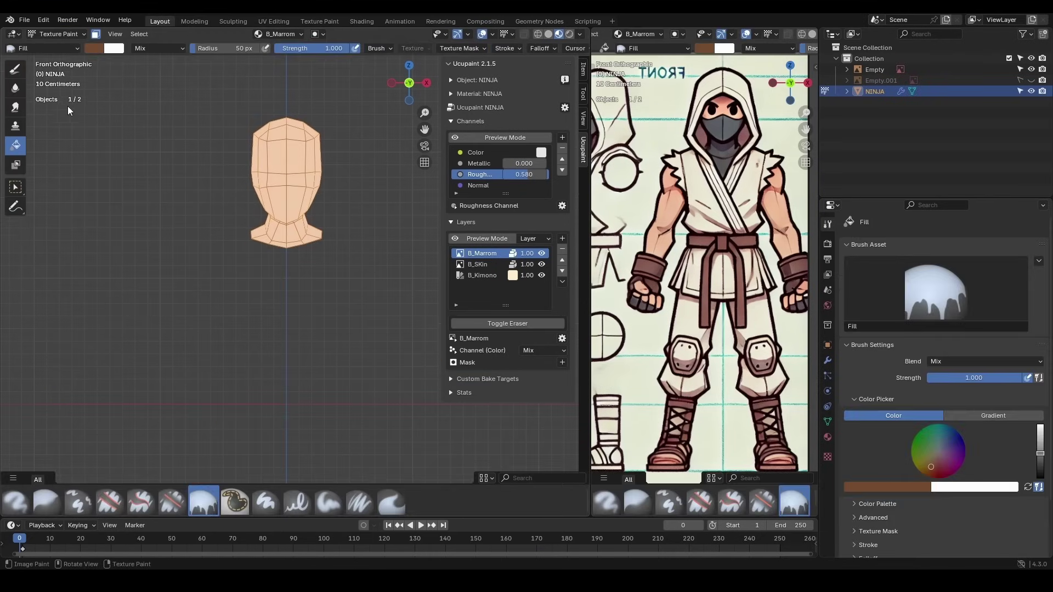
left_click(562, 238)
left_click(600, 254)
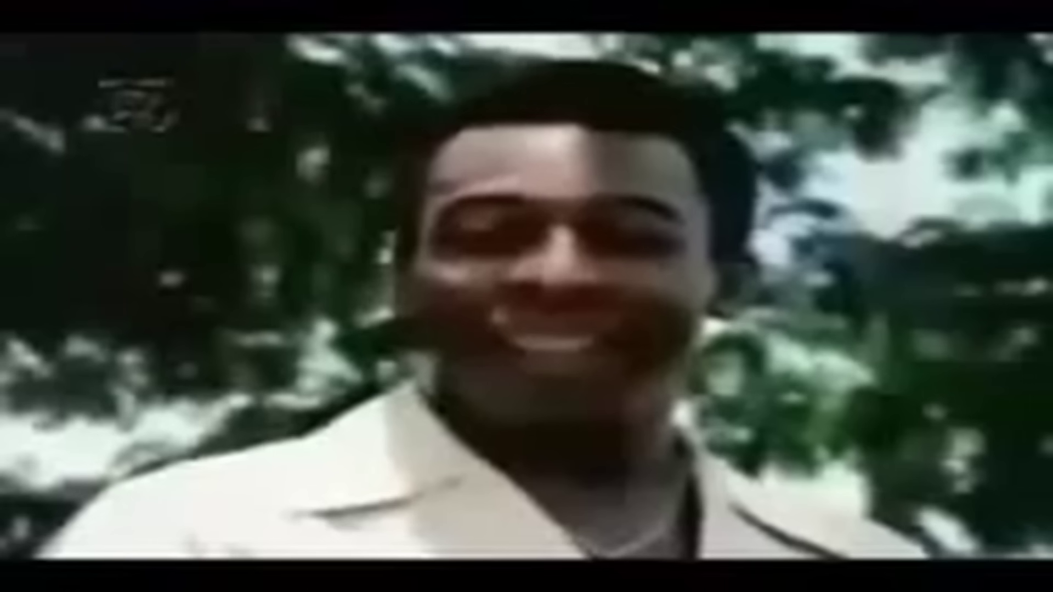
key("Return")
Set a pale blue-grey Paint Hard brush and orbit the head back to front view
left_click(887, 487)
left_click(899, 356)
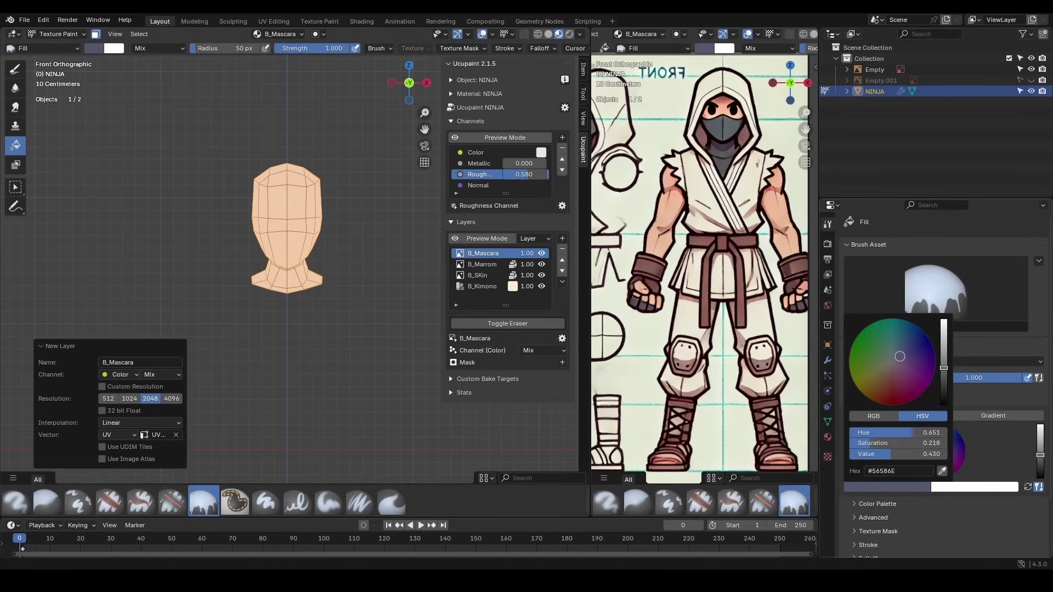
scroll(276, 221, "up", 3)
key("ctrl+z")
scroll(528, 52, "down", 3)
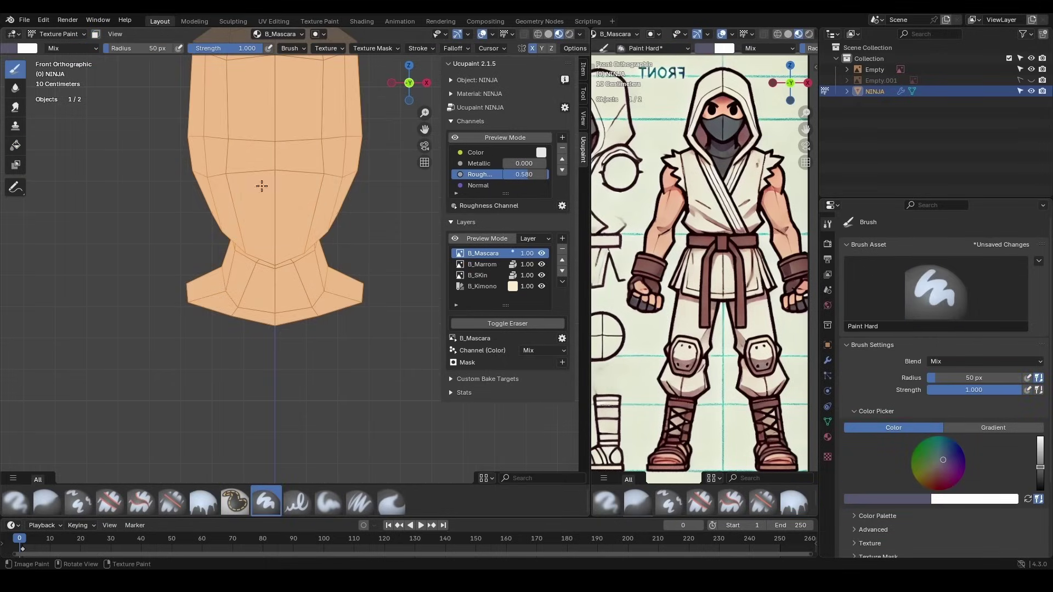
left_click_drag(263, 184, 234, 182)
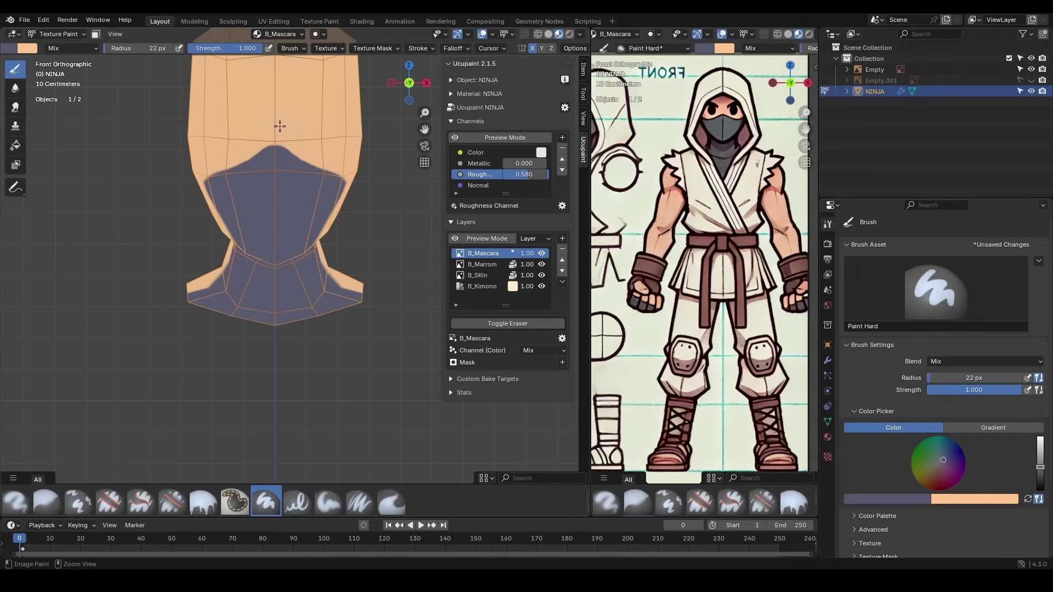
middle_click_drag(302, 150, 275, 165)
key("KP_1")
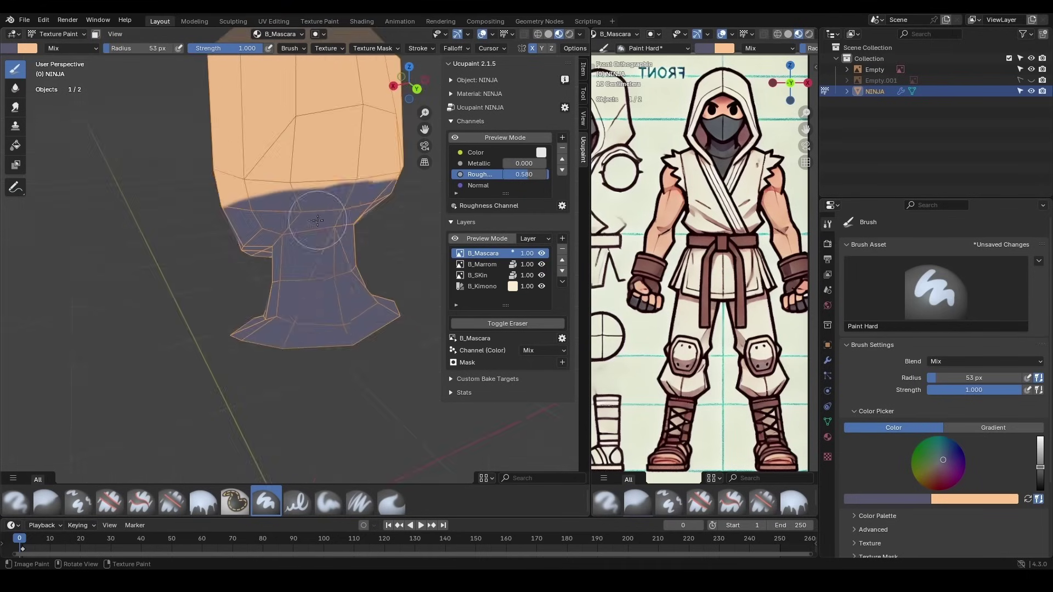
scroll(253, 183, "down", 3)
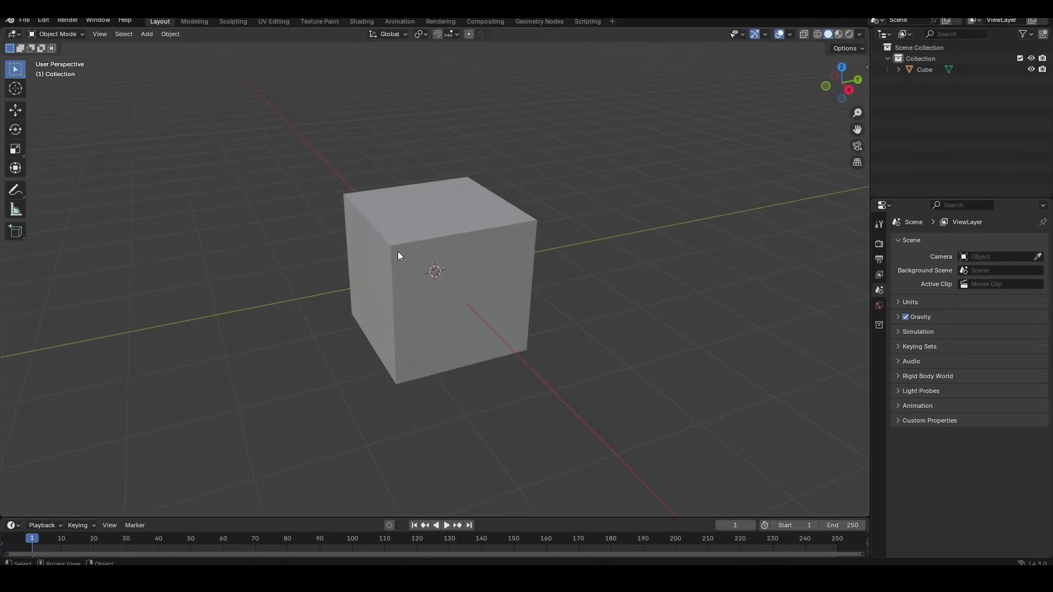
Put the default cube into Texture Paint and open a Shader Editor in a split view
left_click(398, 255)
middle_click_drag(288, 245, 174, 154)
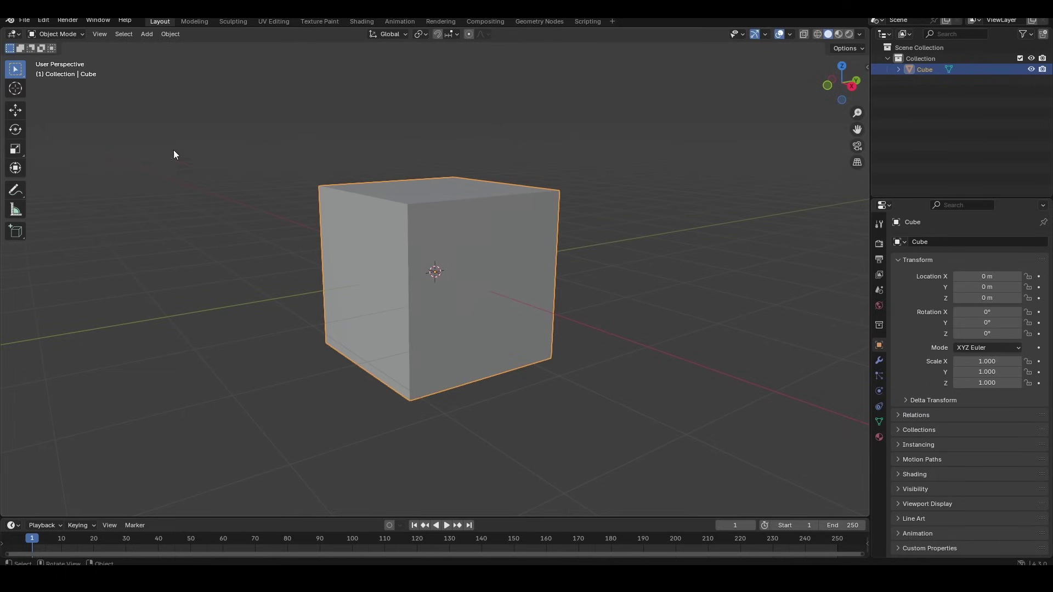
left_click(57, 34)
left_click(54, 107)
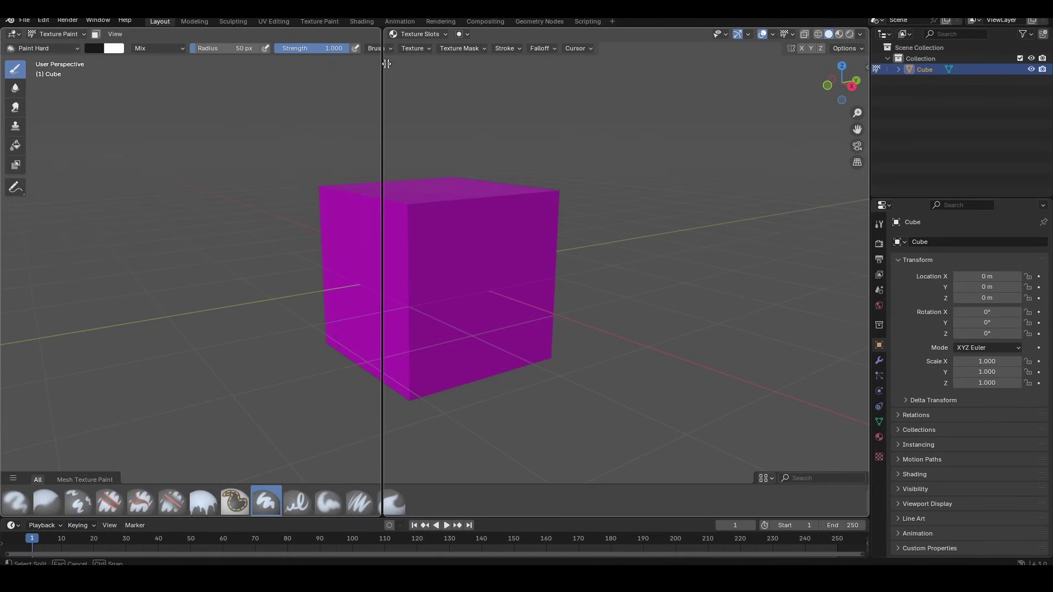
left_click_drag(3, 34, 388, 77)
left_click(11, 36)
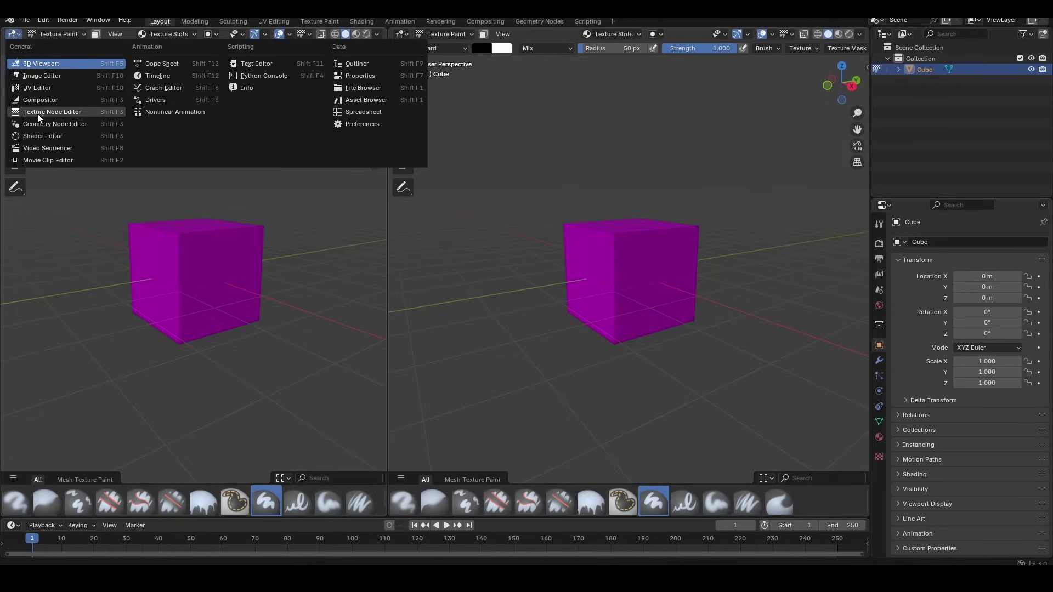
left_click(36, 132)
Add an Image Texture node on Base Color with a new image named Teste
key("shift+a")
type("image")
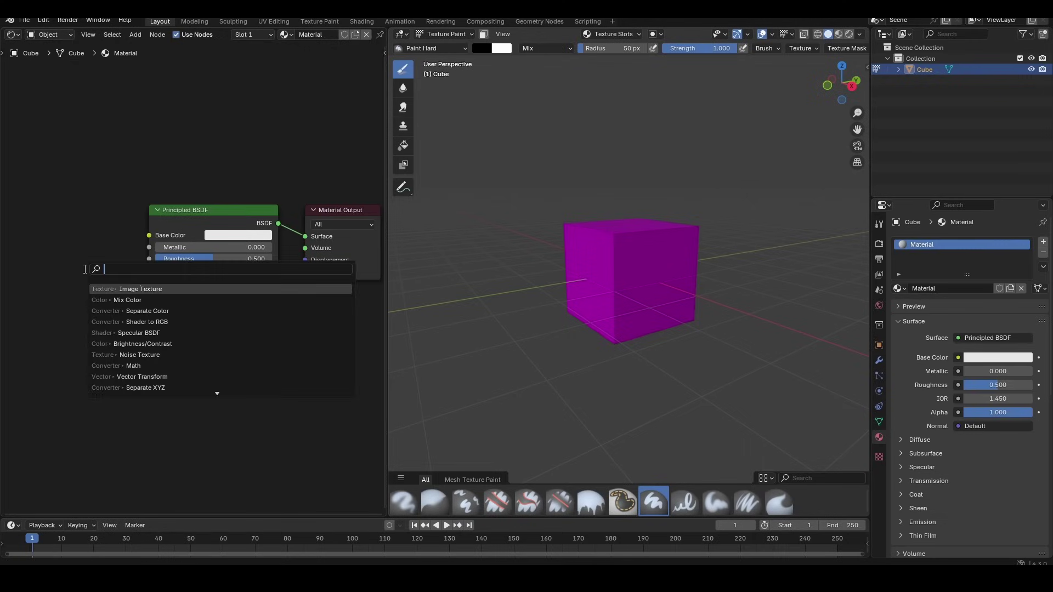
key("Return")
left_click(156, 237)
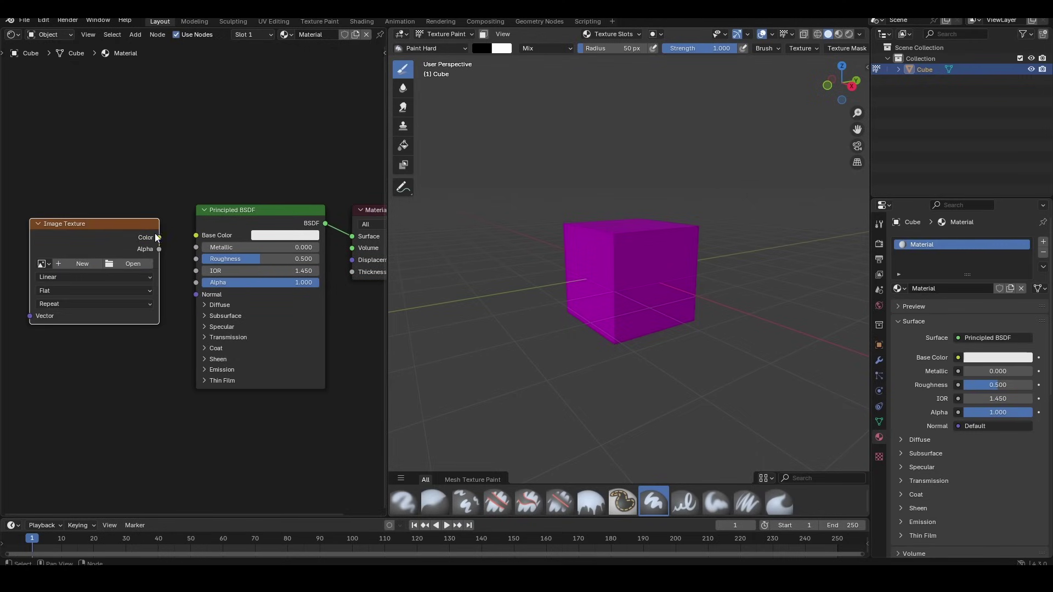
left_click(83, 264)
type("Teste")
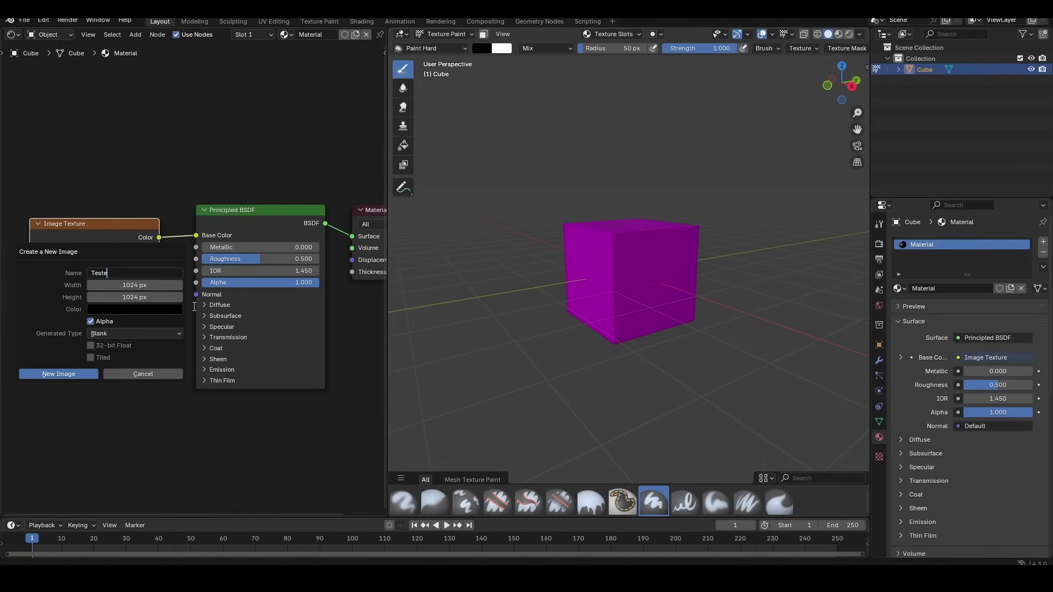
left_click(154, 283)
left_click(59, 374)
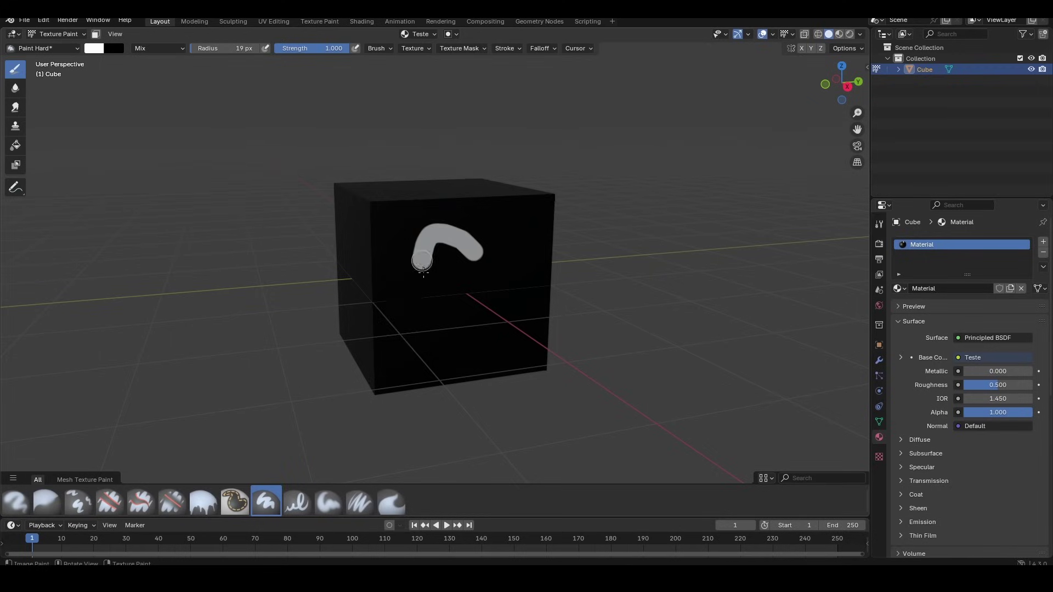
Soften with a larger blur brush and smear the S stroke on the cube
left_click(15, 88)
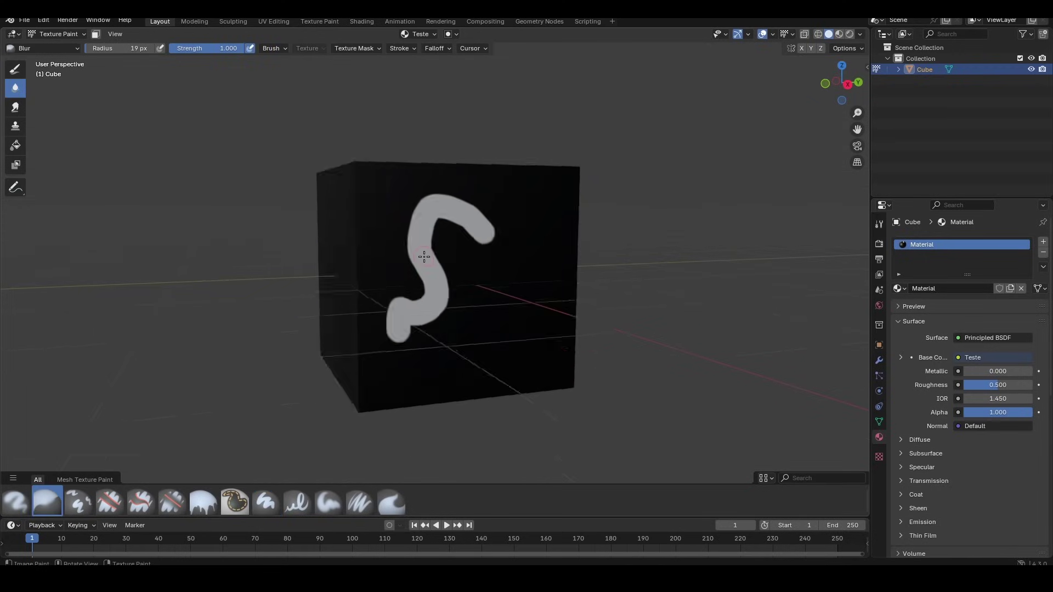
scroll(510, 213, "up", 3)
key("f")
left_click(483, 203)
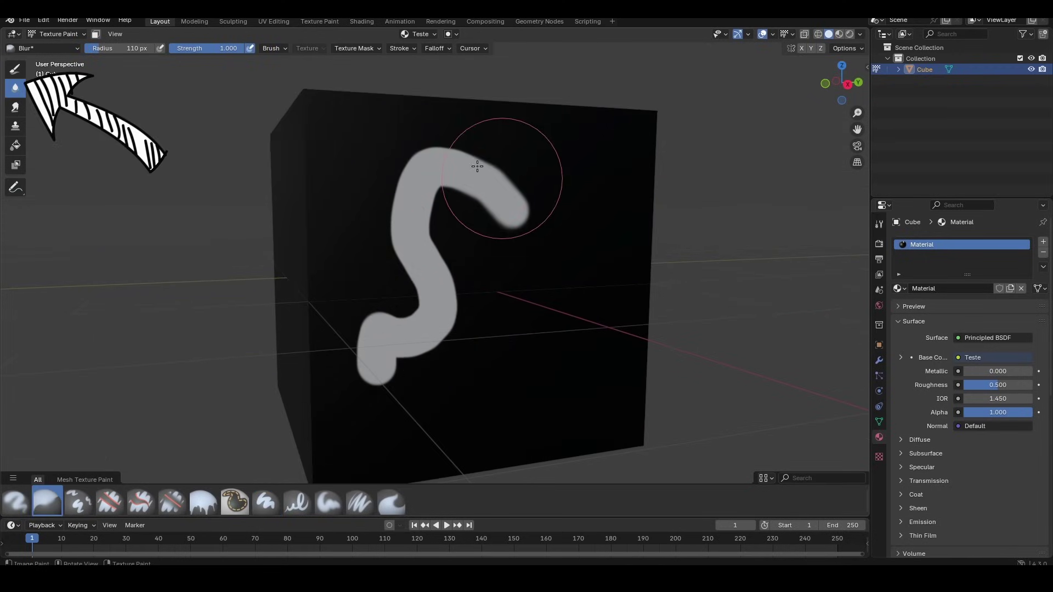
left_click(16, 107)
mouse_move(439, 252)
left_mouse_down()
mouse_move(535, 290)
mouse_move(477, 277)
mouse_move(482, 324)
mouse_move(428, 357)
mouse_move(351, 340)
left_mouse_up()
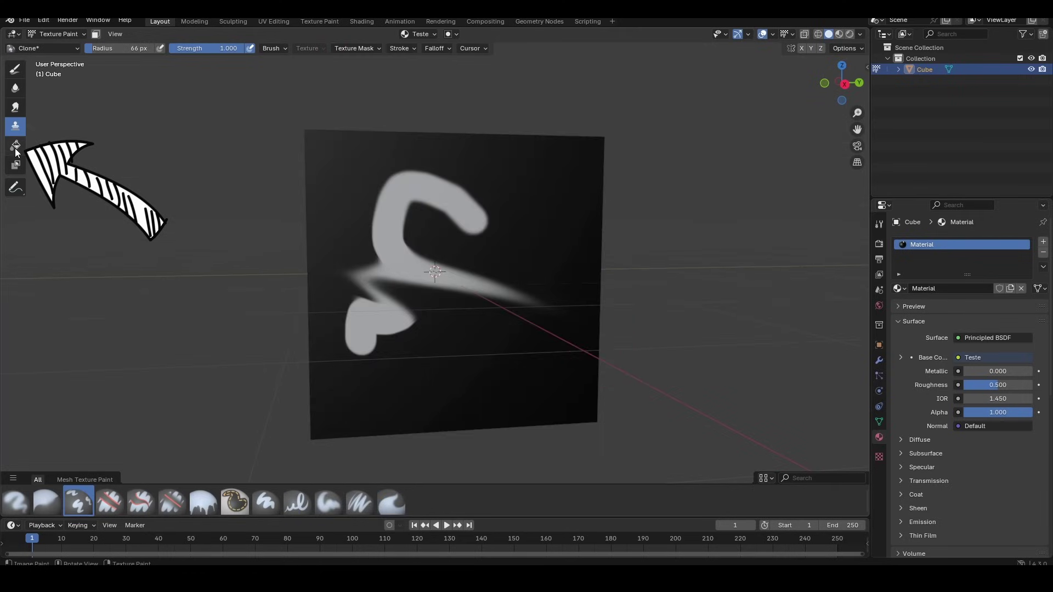
Paint two grey strokes with the pressure-sensitive hard brush and smear them
left_click(15, 145)
left_click(473, 252)
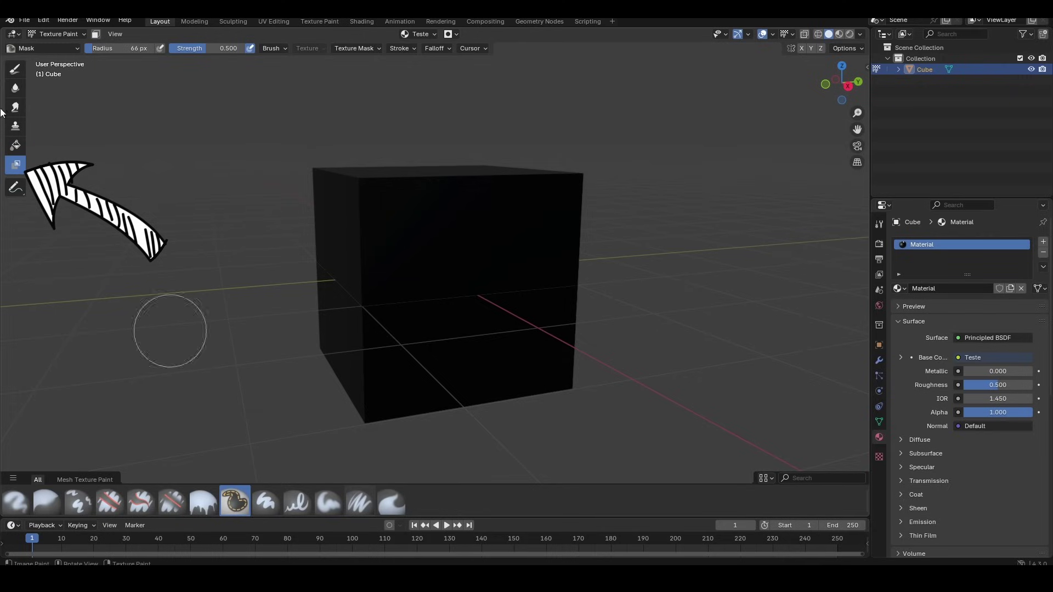
left_click(16, 68)
left_click(298, 501)
mouse_move(494, 258)
left_mouse_down()
mouse_move(361, 313)
mouse_move(433, 373)
left_mouse_up()
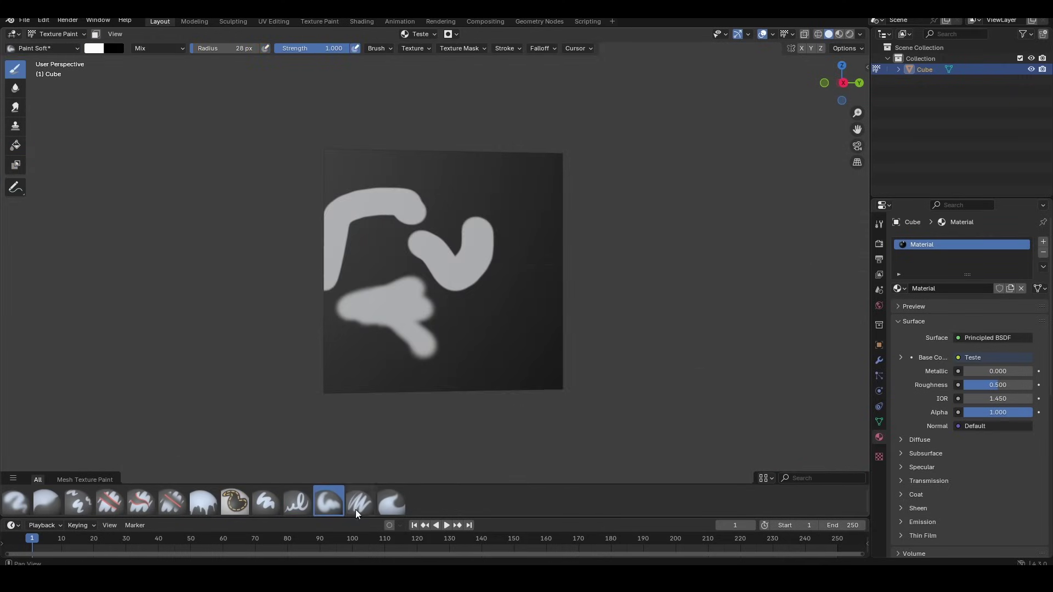
left_click_drag(535, 236, 540, 321)
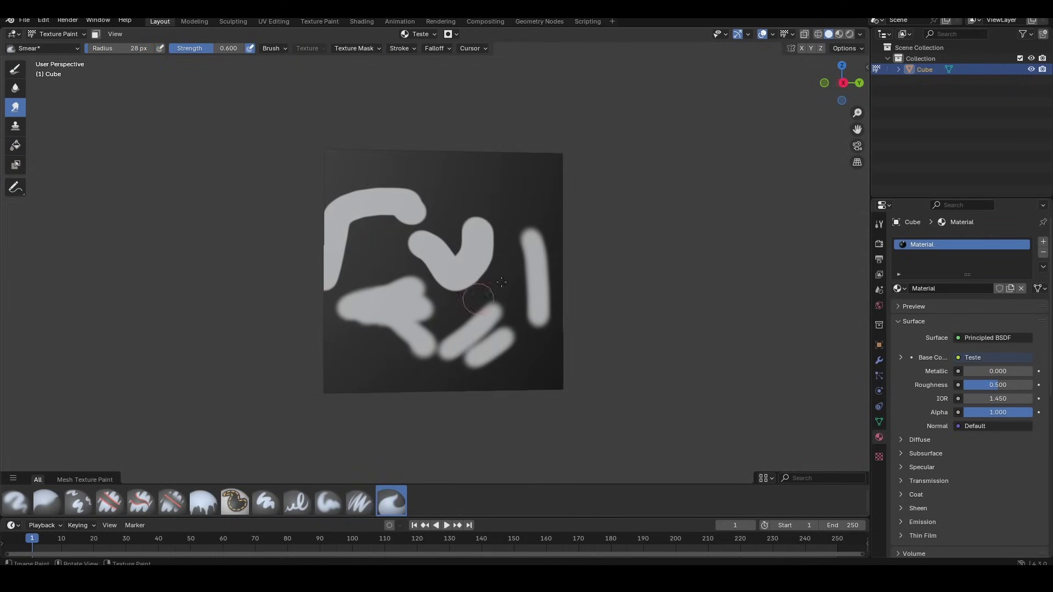
mouse_move(332, 287)
left_mouse_down()
mouse_move(406, 230)
mouse_move(455, 307)
left_mouse_up()
Erase most strokes with Erase Hard and expand the brush Symmetry and Texture settings
left_click(141, 501)
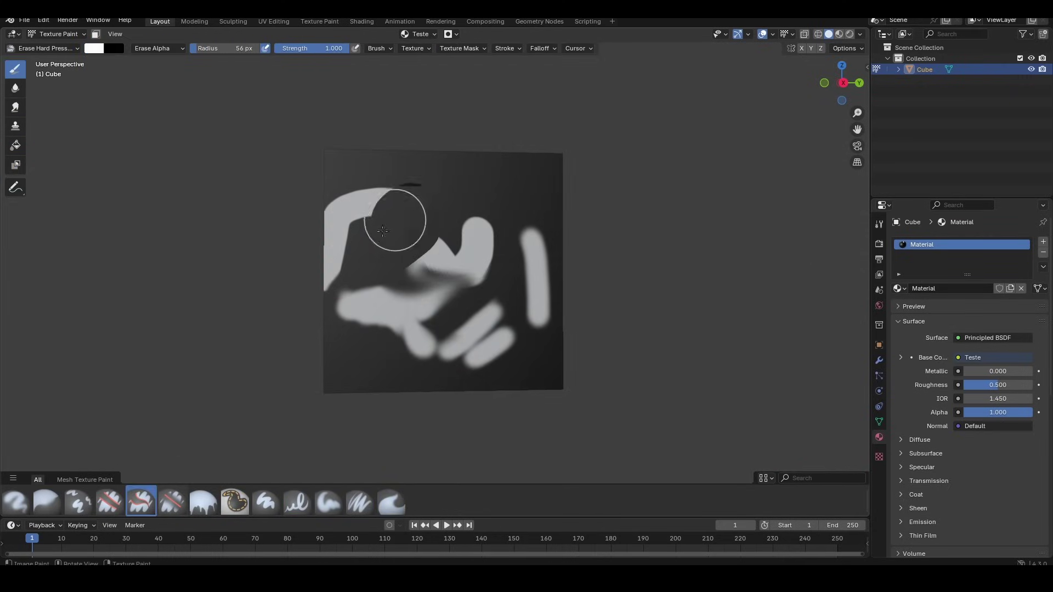
left_click_drag(395, 219, 202, 466)
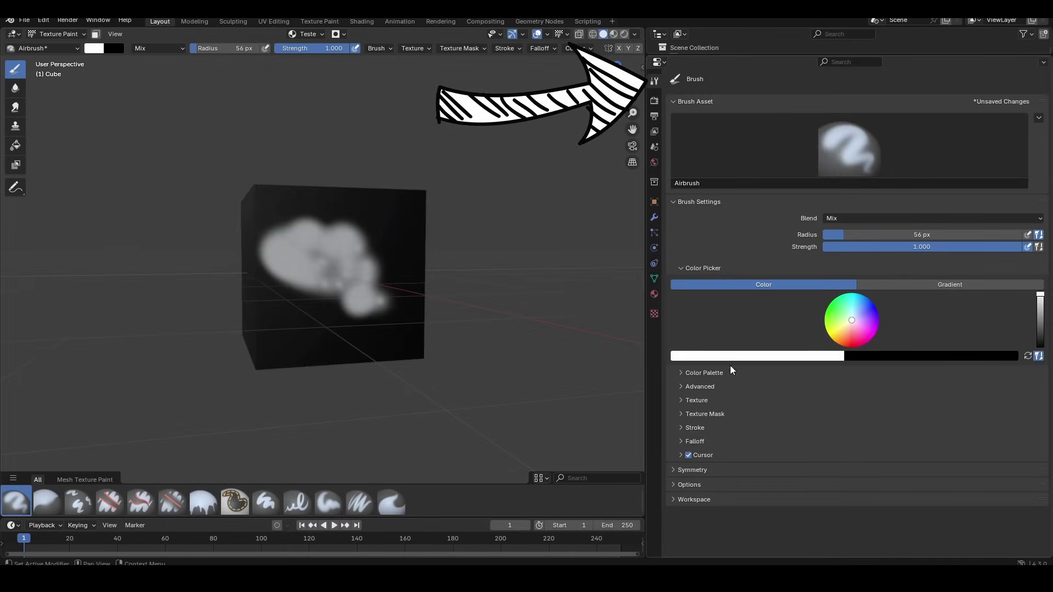
left_click(731, 357)
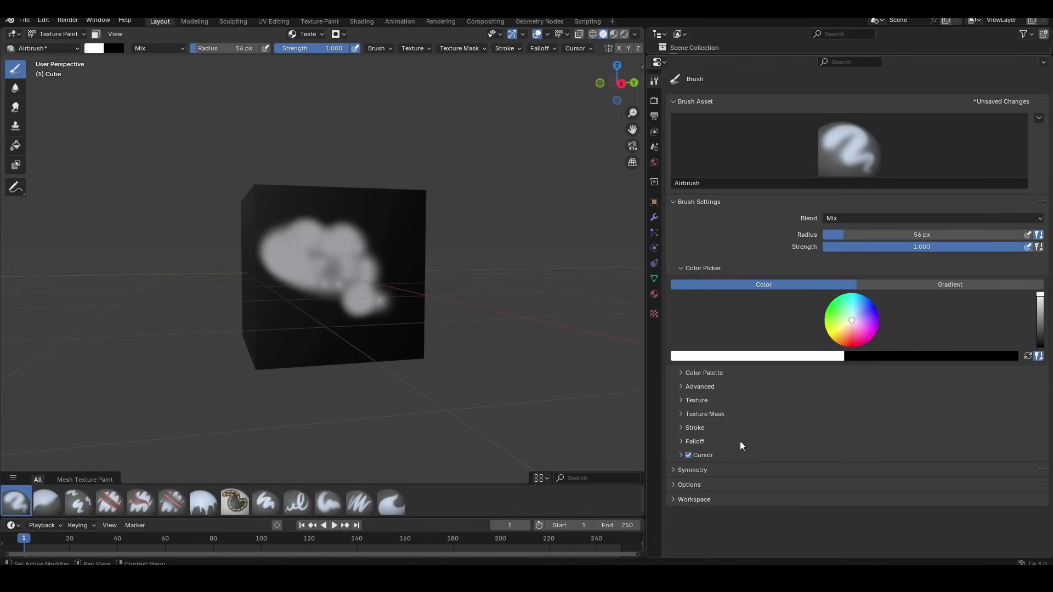
left_click(716, 469)
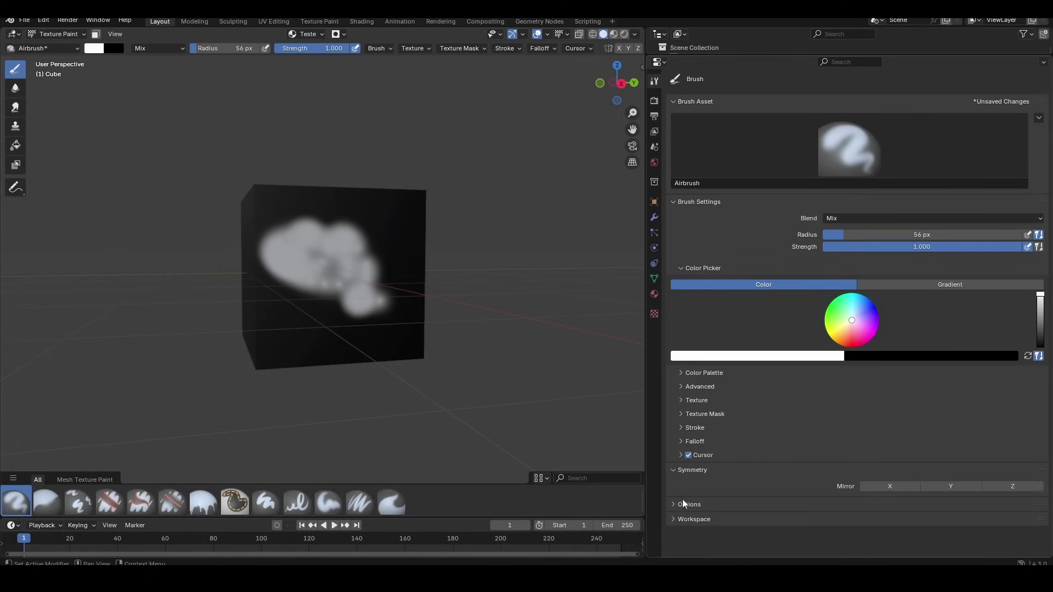
left_click(701, 404)
scroll(765, 415, "down", 7)
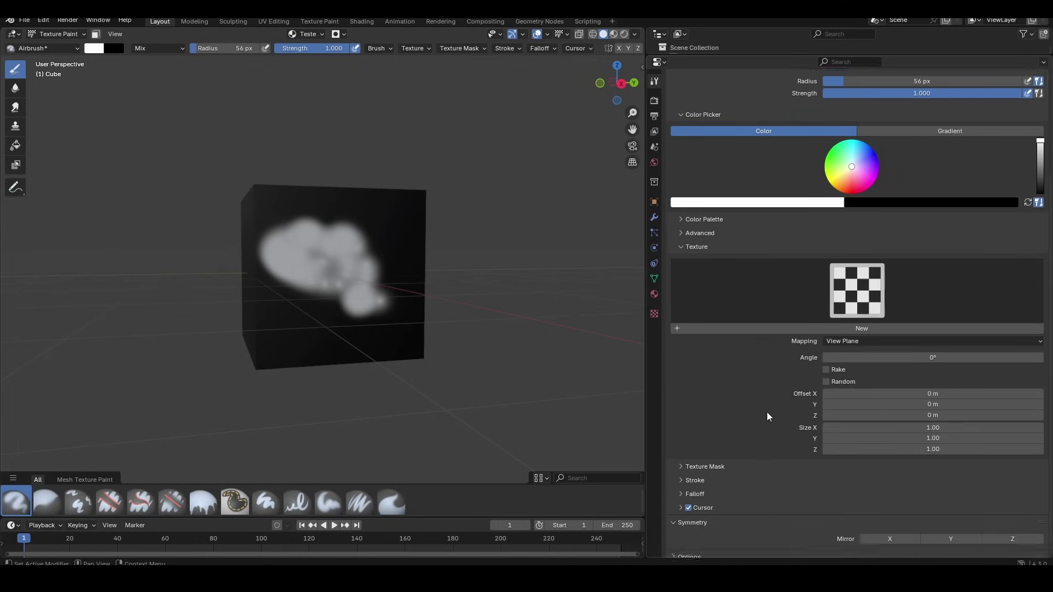
scroll(766, 413, "down", 1)
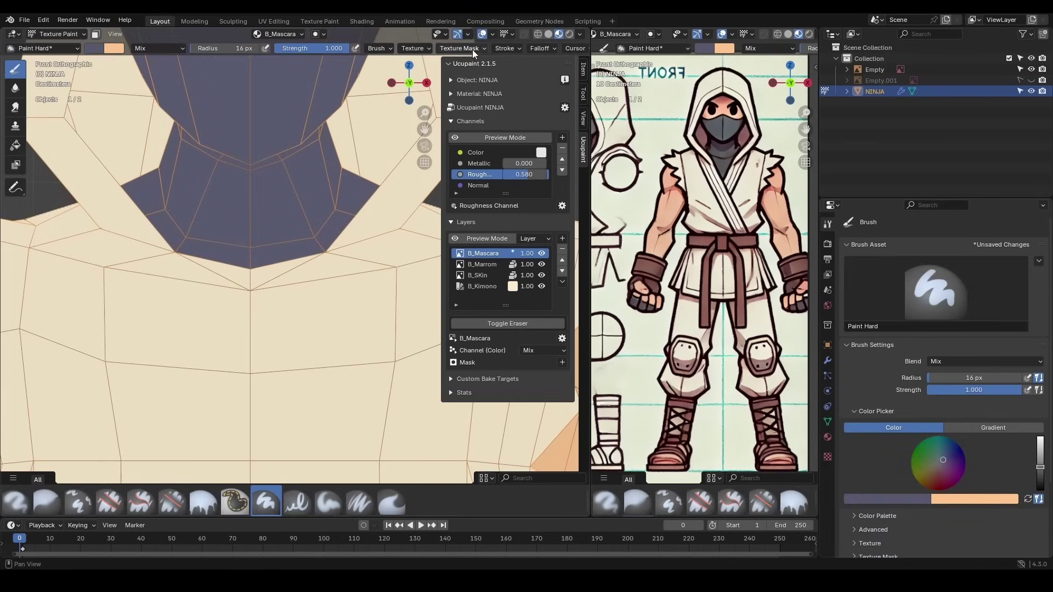
Paint a dark V shape under the chin on B_Mascara and enter Edit Mode
left_click_drag(181, 253, 230, 277)
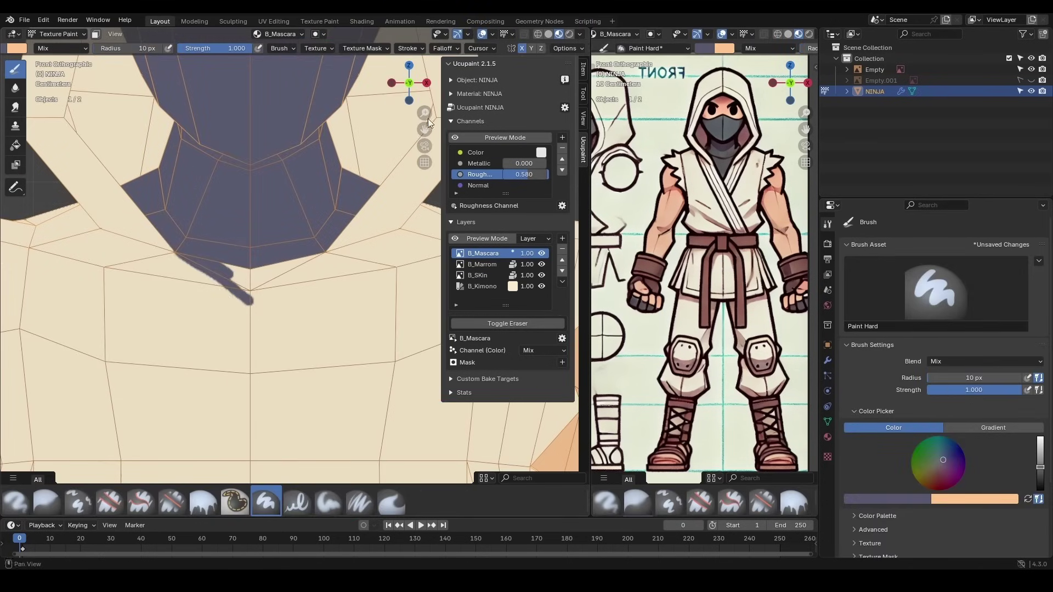
mouse_move(176, 242)
left_mouse_down()
mouse_move(291, 277)
mouse_move(249, 300)
left_mouse_up()
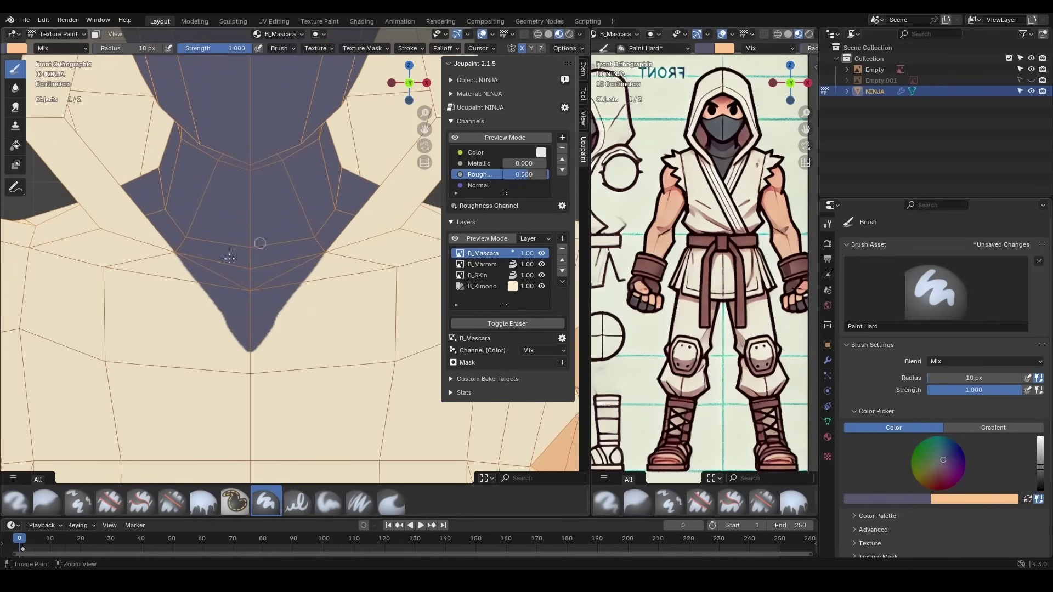
middle_click_drag(230, 258, 283, 330, "ctrl")
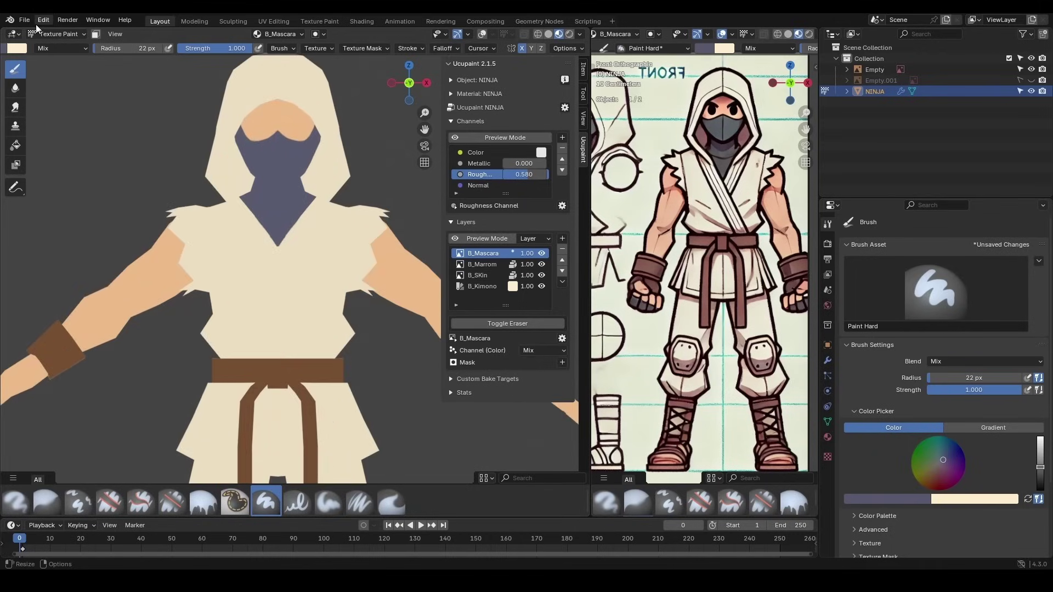
left_click(54, 34)
Hide all but the head and add a 2048 image layer named B_olhos
key("shift+h")
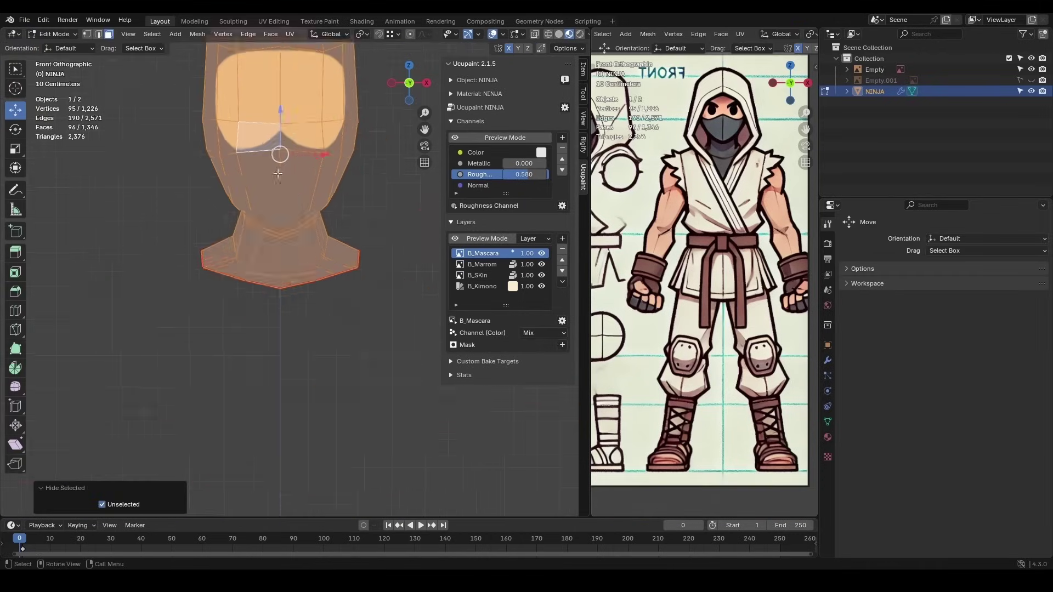
left_click(562, 238)
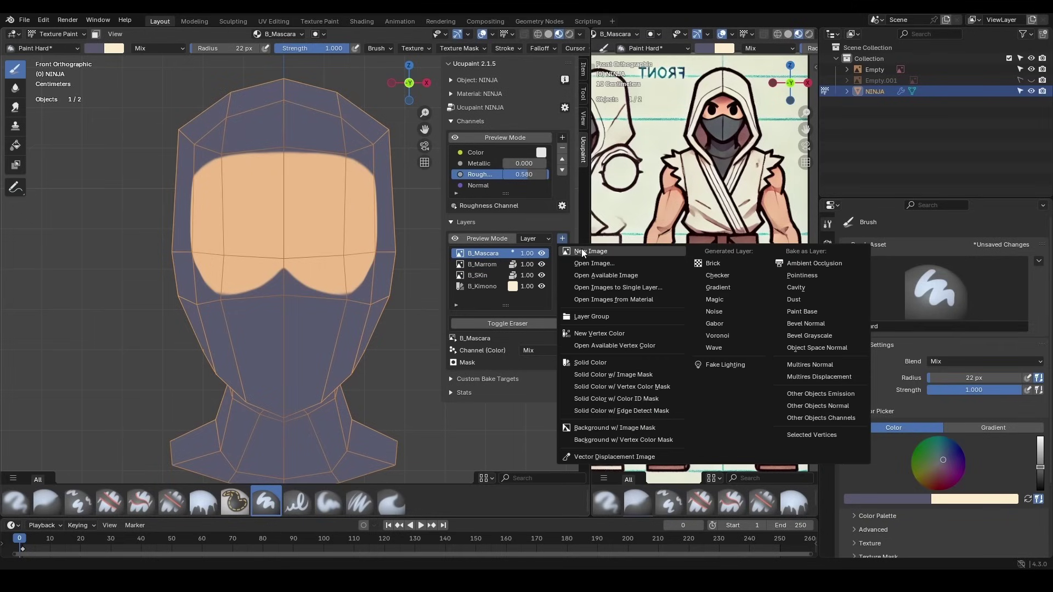
left_click(583, 252)
type("B_")
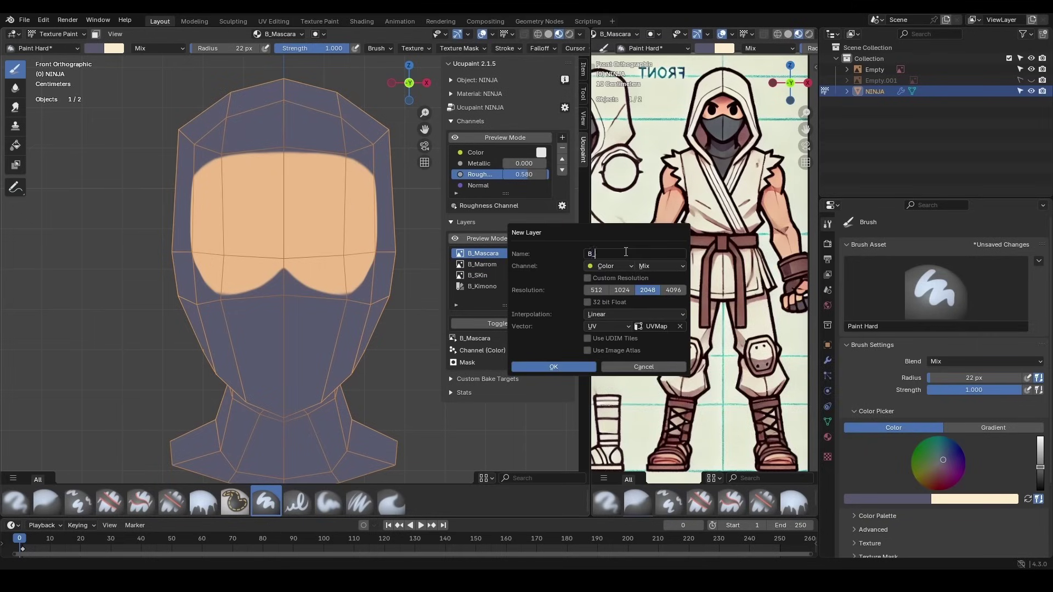
type("olhos")
key("Return")
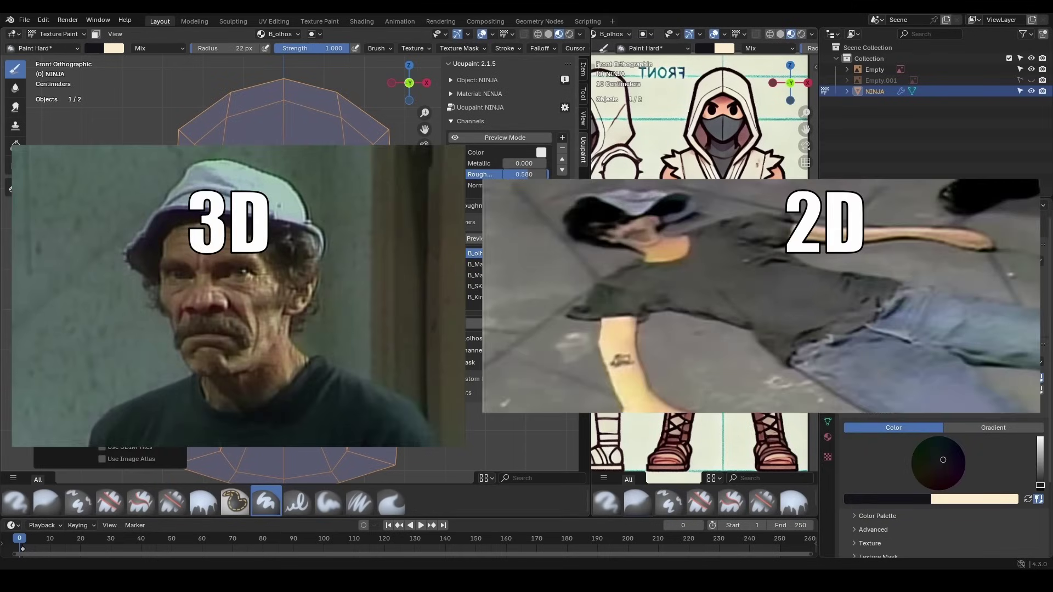
scroll(532, 45, "down", 3)
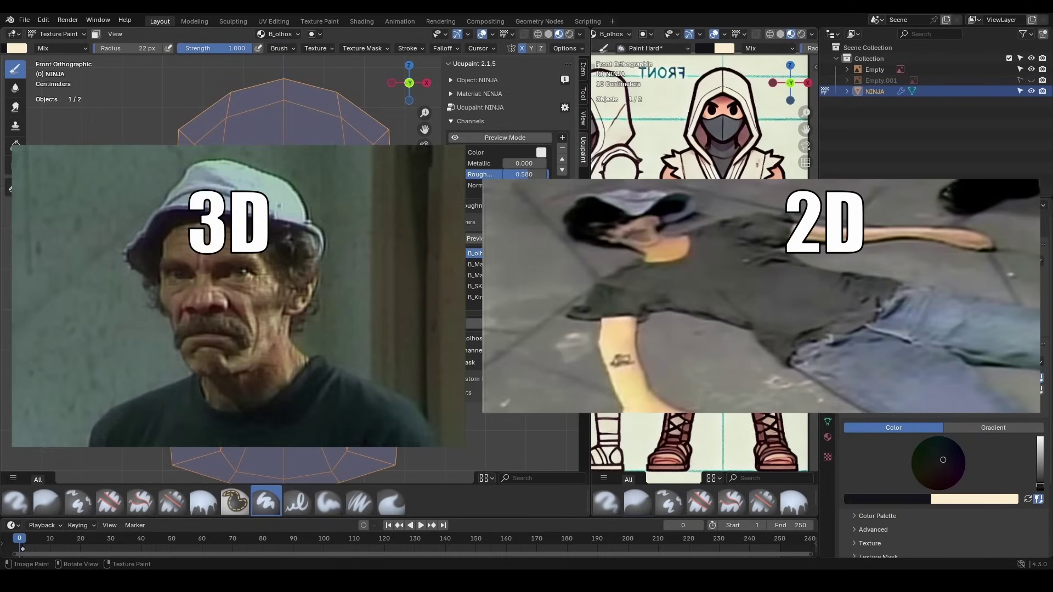
Paint mirrored black eyes and long angled eyebrows on the B_olhos face layer
left_click_drag(242, 246, 248, 250)
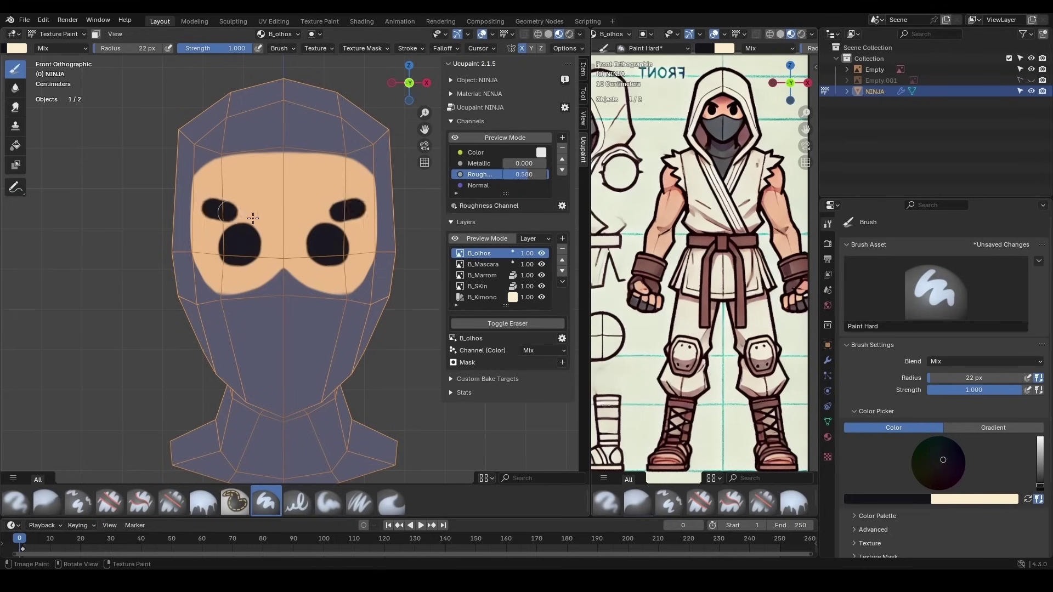
key("ctrl+z")
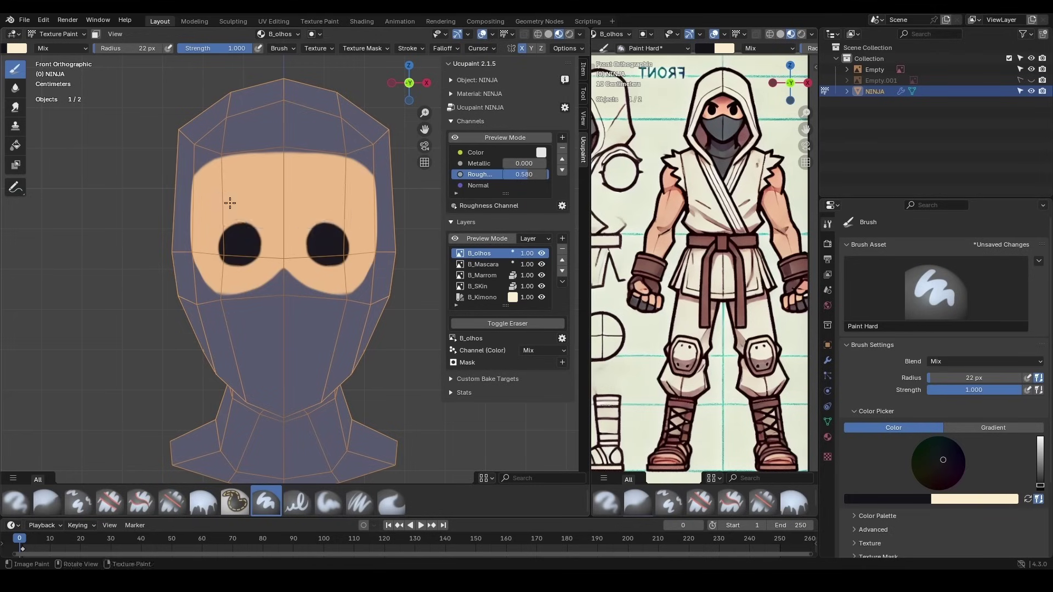
left_click_drag(217, 199, 257, 220)
In Edit Mode, reveal the hidden hood and body with Alt+H, then hide them again
left_click(57, 34)
left_click(55, 56)
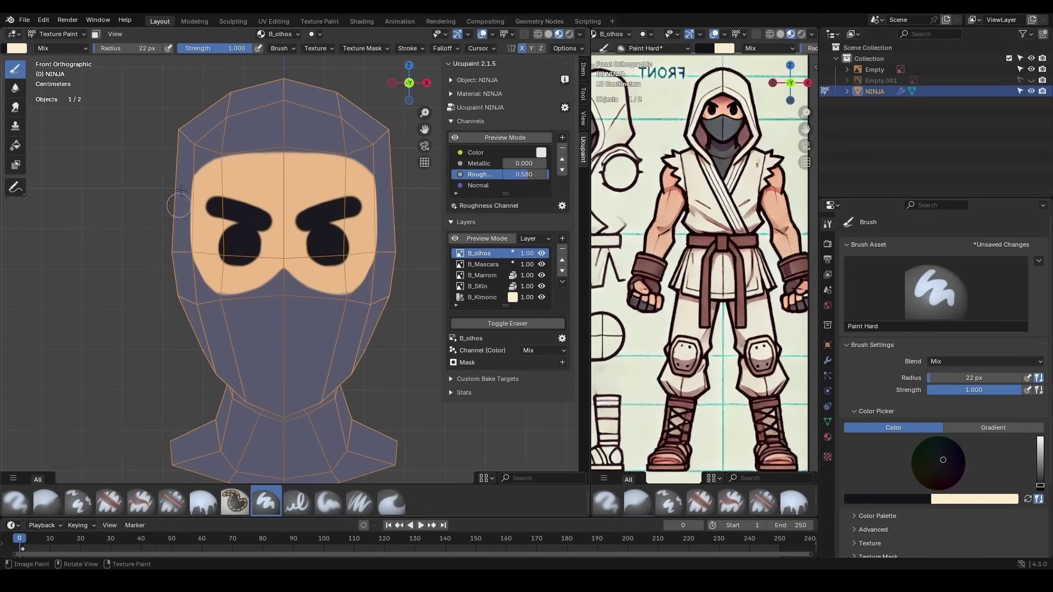
key("alt+h")
scroll(162, 180, "down", 8)
scroll(219, 220, "up", 6)
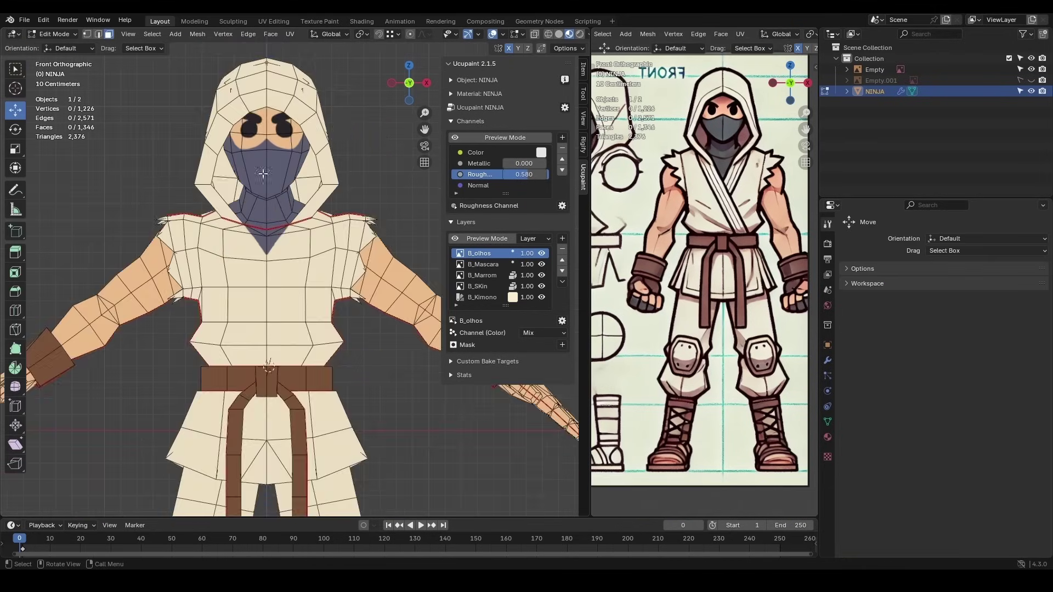
scroll(274, 231, "up", 5)
key("h")
scroll(312, 240, "down", 1)
key("ctrl+z")
key("ctrl+z")
key("ctrl+z")
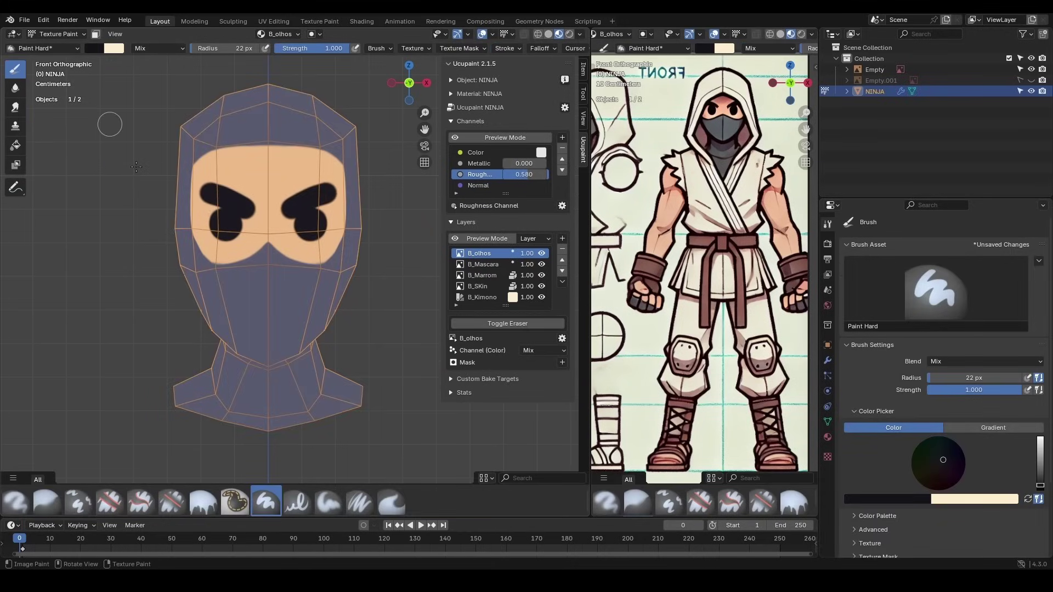
Switch to Edit Mode from the mode pie and reveal the hidden hood and body
key("ctrl+Tab")
left_click(242, 209)
key("alt+h")
scroll(274, 230, "down", 3)
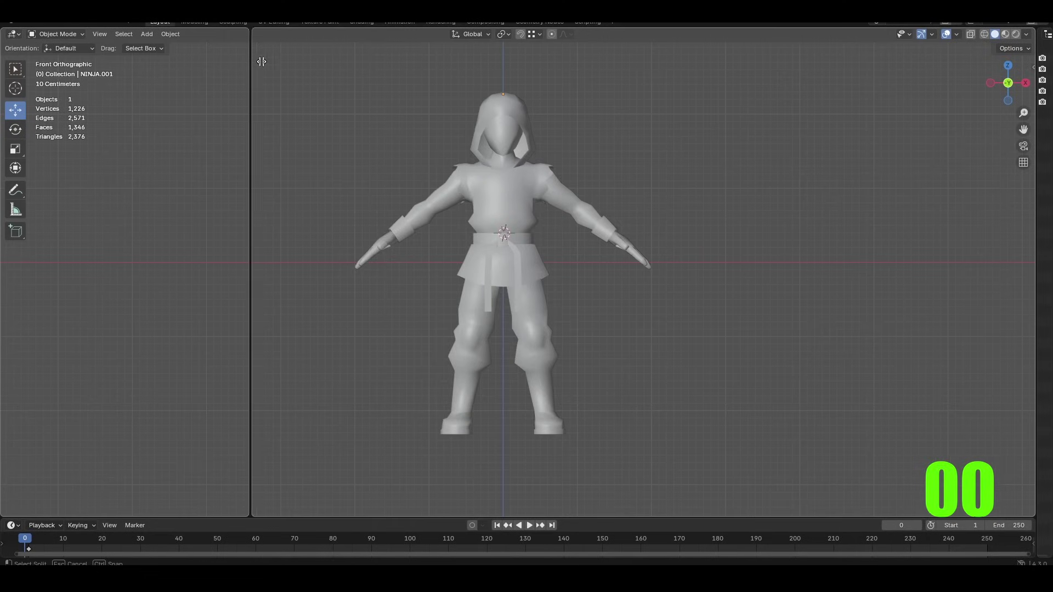
Split off an Image Editor on the left and put the grey ninja into Edit Mode
left_click_drag(262, 61, 426, 61)
left_click(14, 34)
left_click(33, 76)
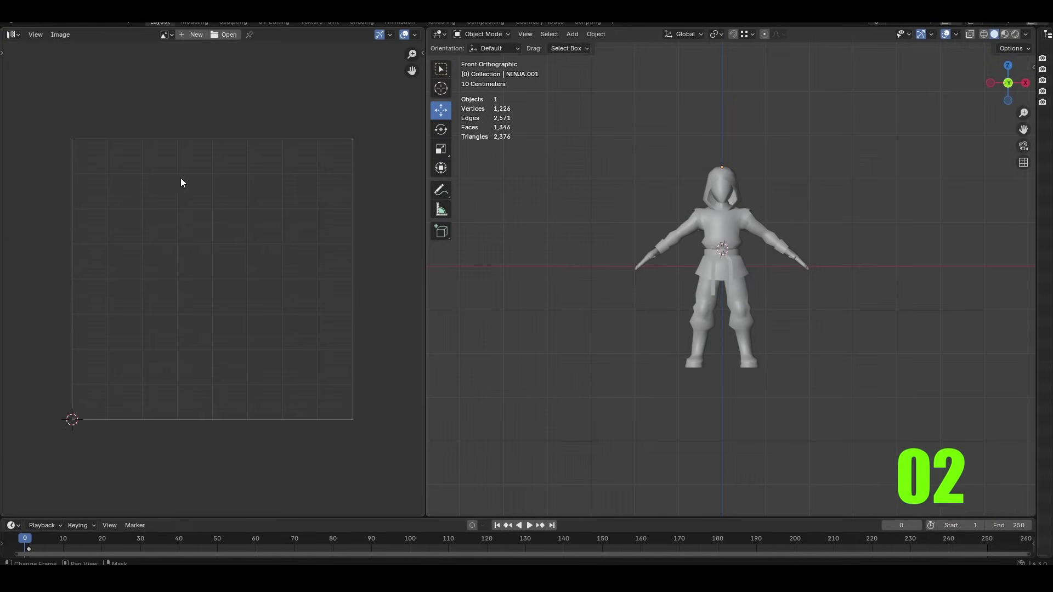
left_click(722, 263)
key("KP_Decimal")
left_click(481, 34)
left_click(491, 56)
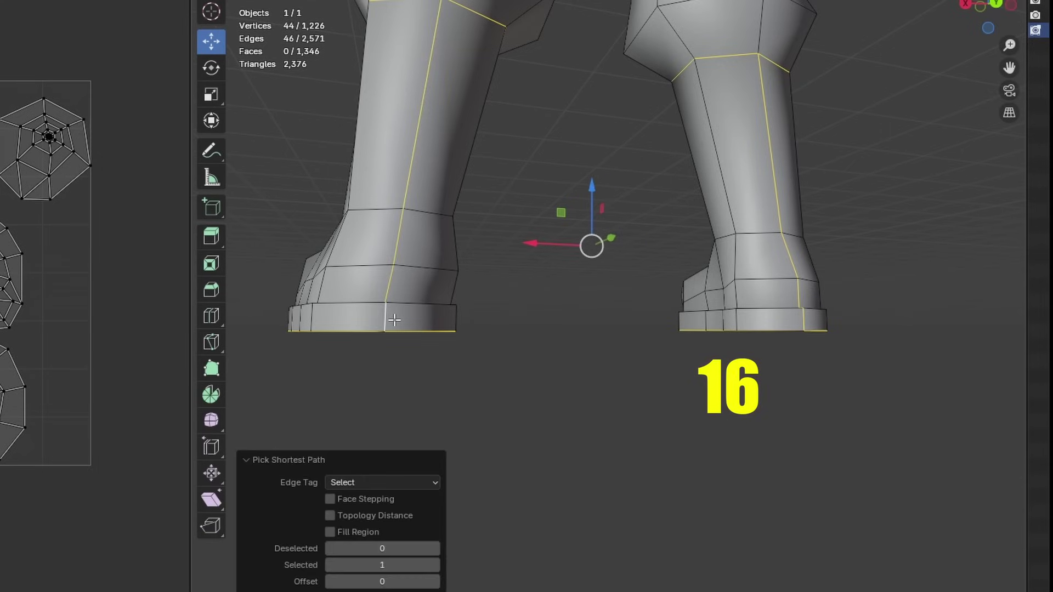
Mark the selected leg edges as UV seams and select the whole mesh
key("ctrl+e")
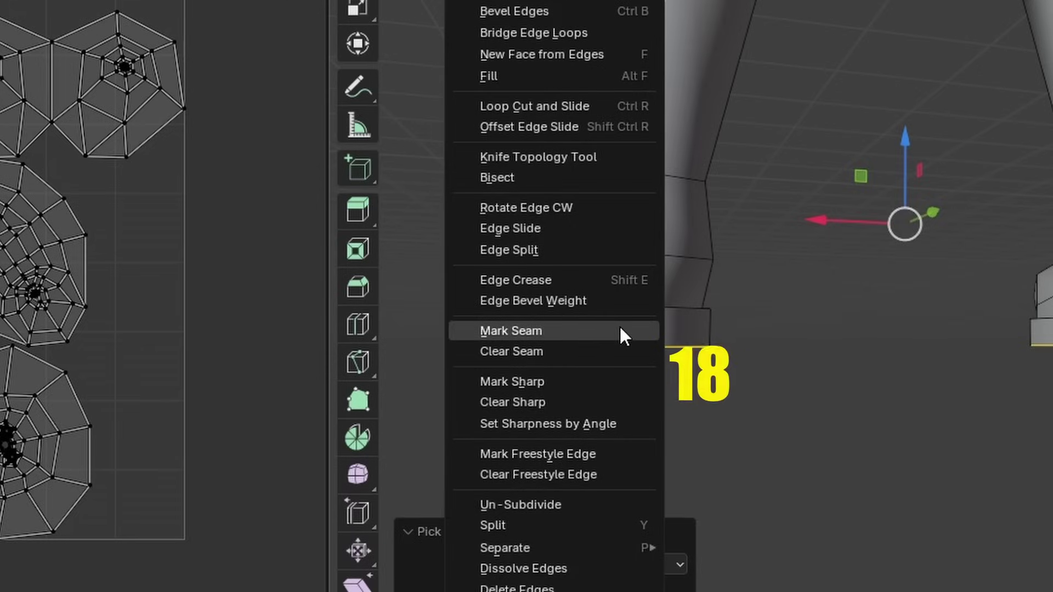
left_click(620, 325)
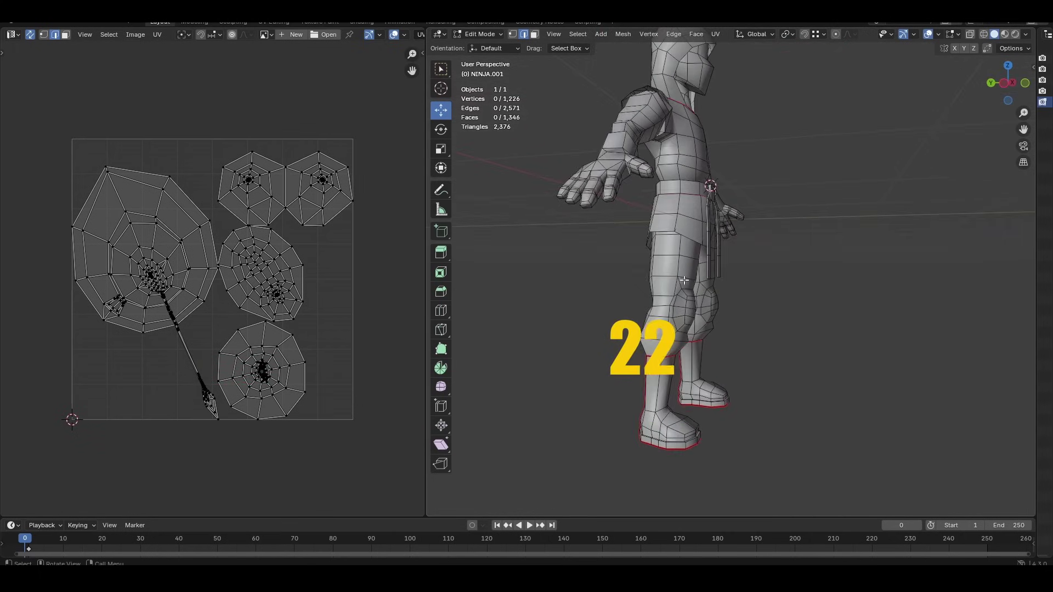
middle_click_drag(589, 243, 658, 247)
scroll(662, 258, "up", 3)
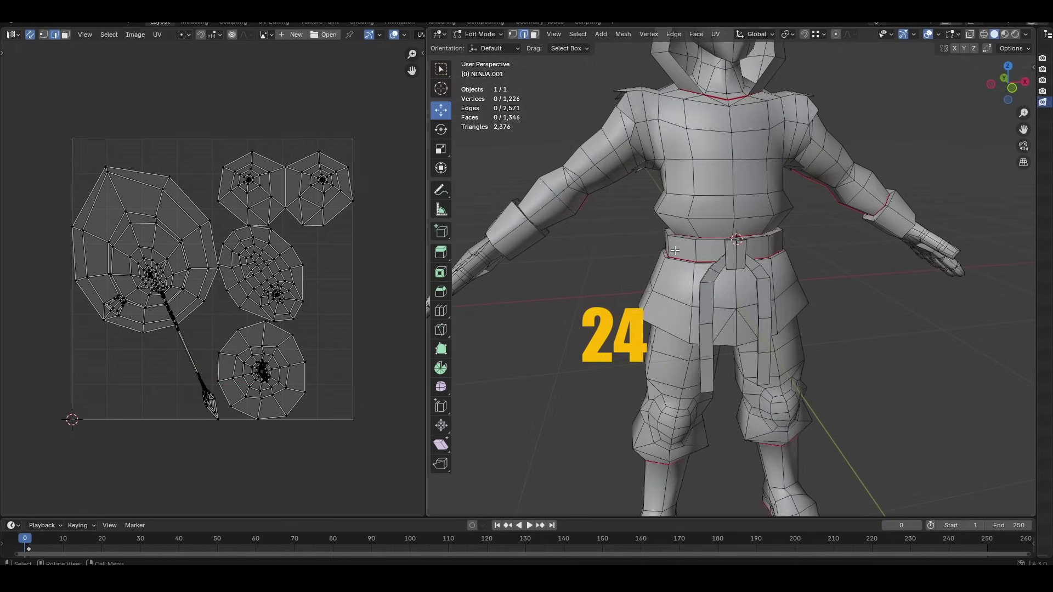
scroll(679, 249, "down", 5)
key("a")
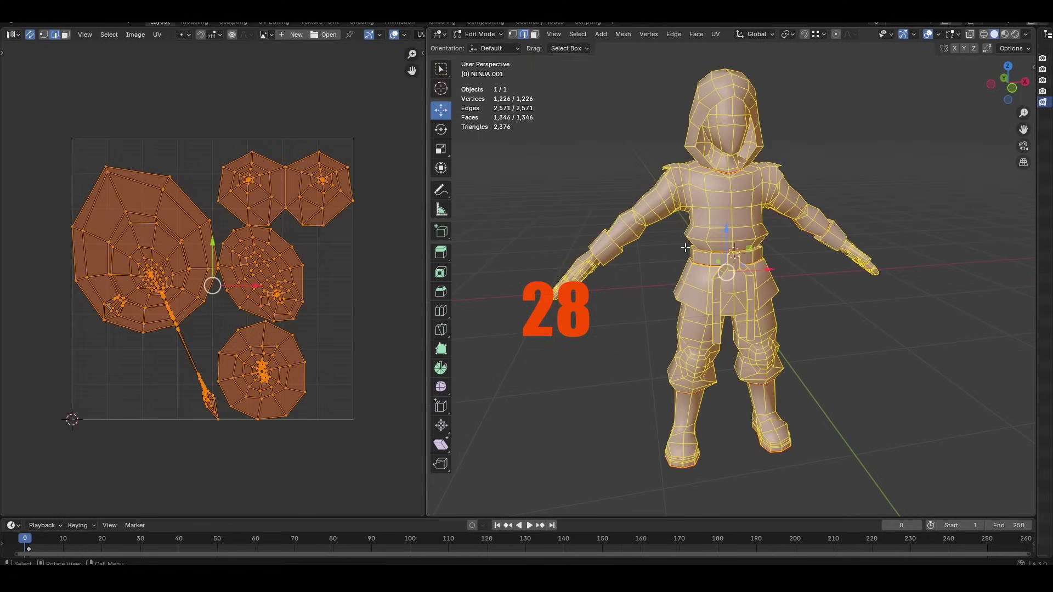
key("u")
mouse_move(475, 206)
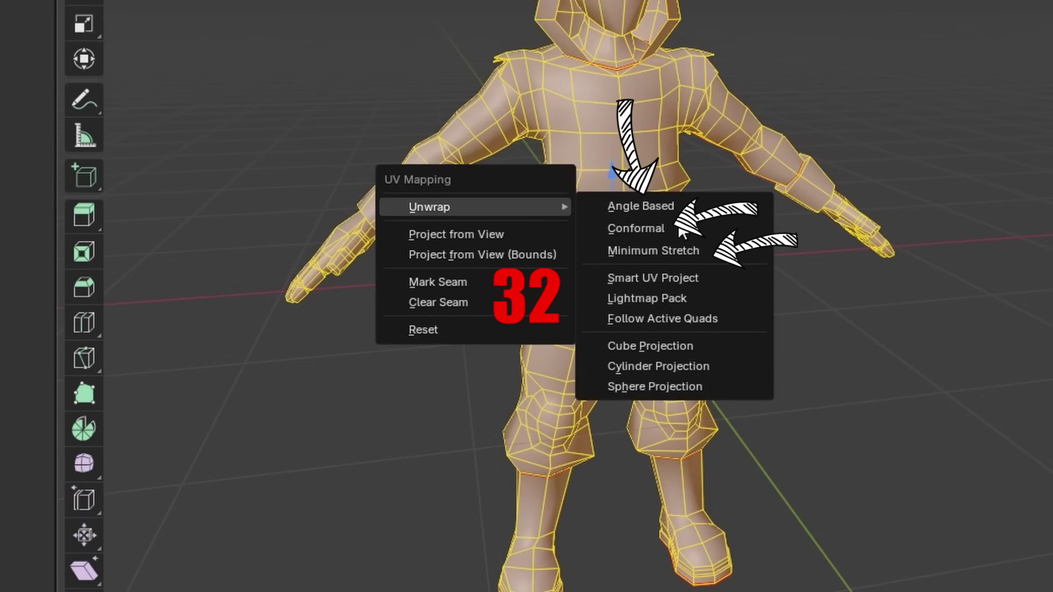
Unwrap the mesh with Minimum Stretch and pack the UV islands into the square
left_click(653, 251)
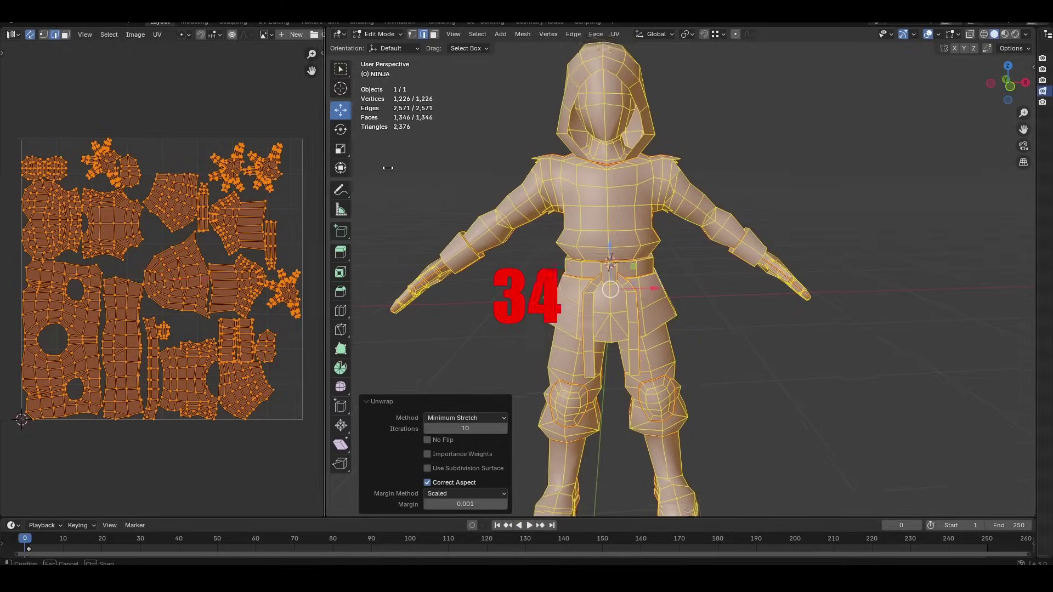
scroll(418, 213, "up", 1)
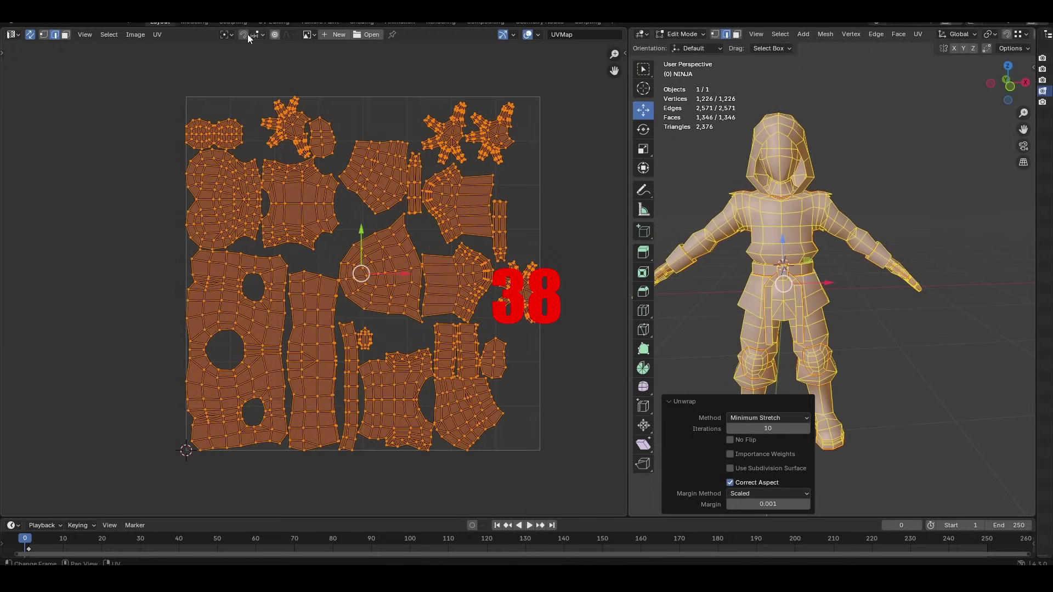
left_click(158, 36)
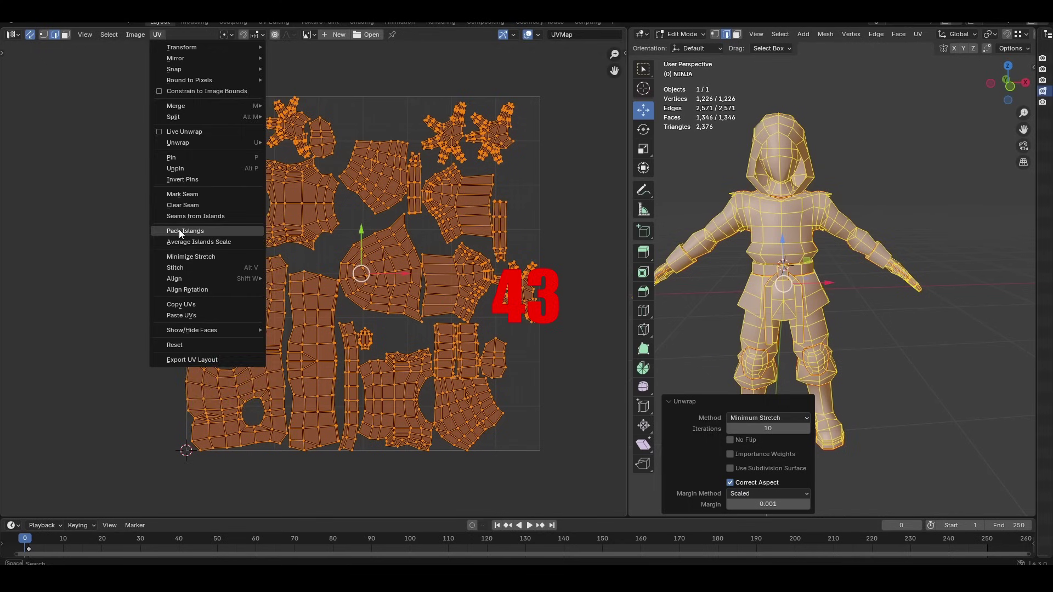
left_click(179, 229)
left_click(168, 398)
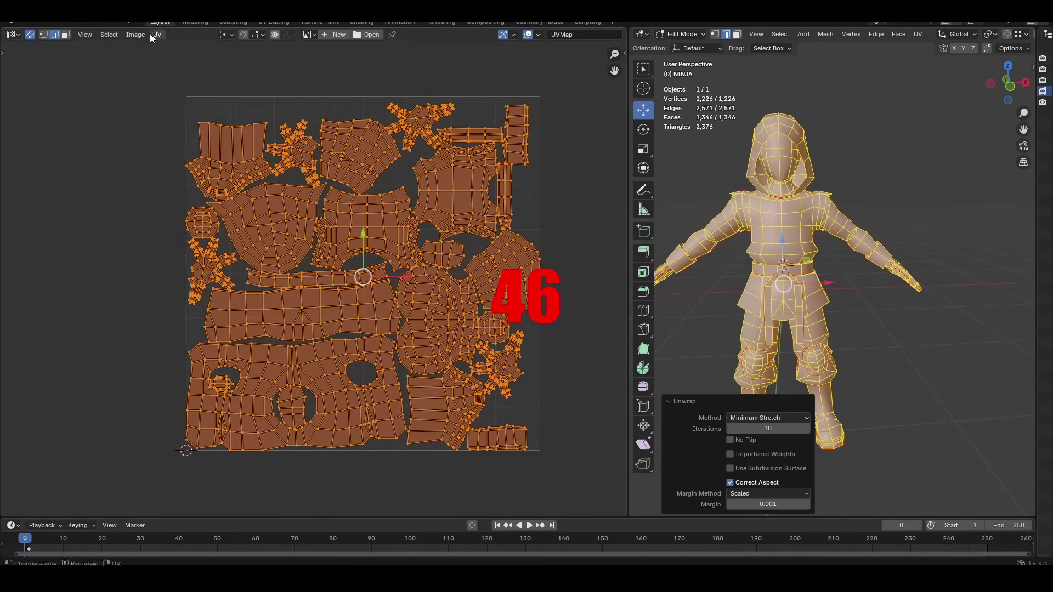
Average the UV island scales, widen the UV editor, and pack the islands again
left_click(151, 35)
left_click(195, 240)
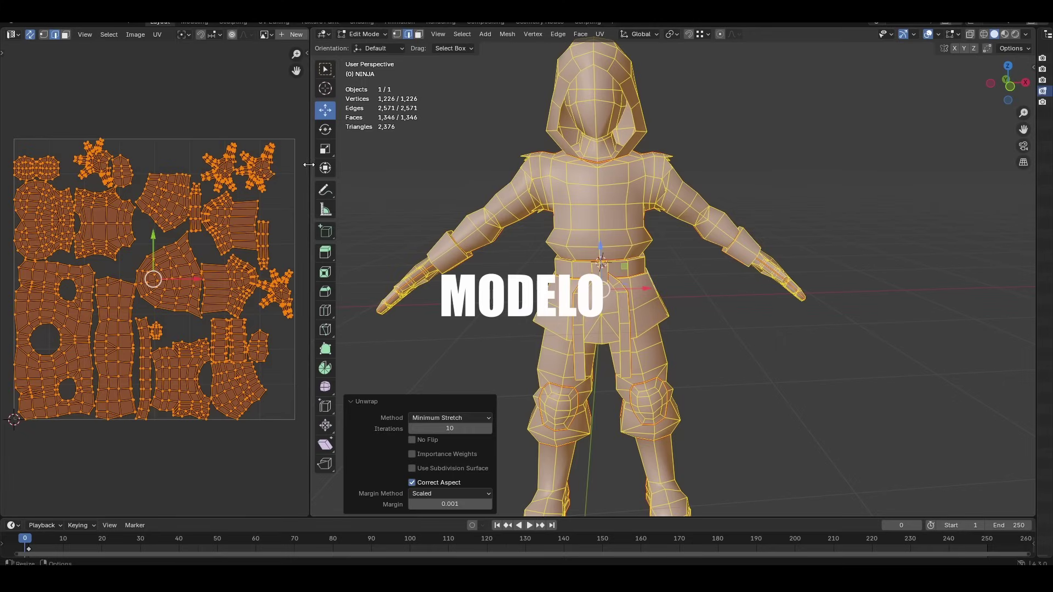
left_click_drag(309, 255, 628, 236)
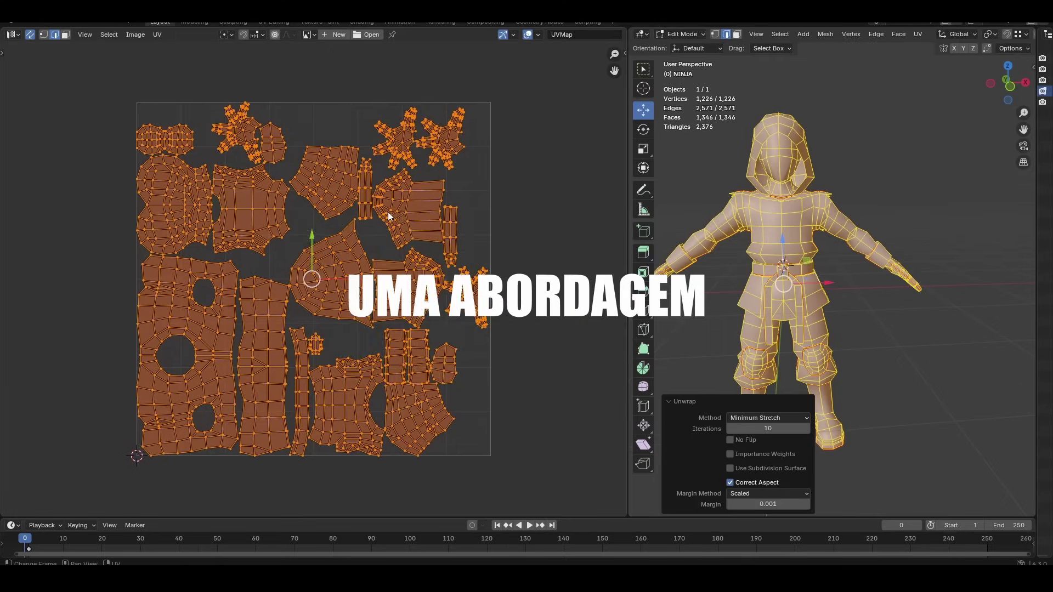
scroll(450, 213, "up", 2)
scroll(450, 213, "down", 1)
left_click(156, 35)
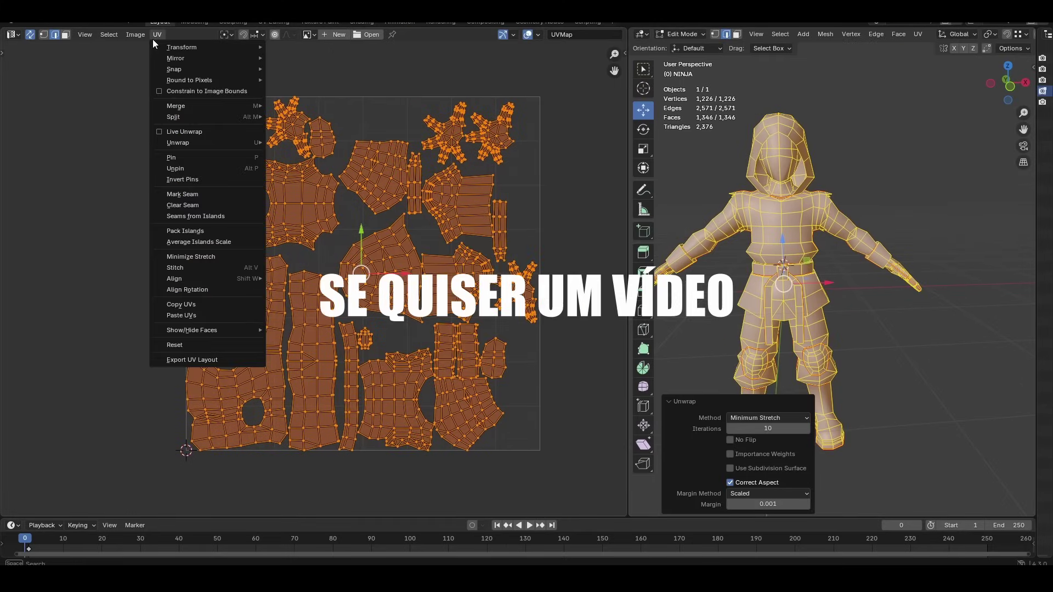
left_click(181, 230)
left_click(168, 395)
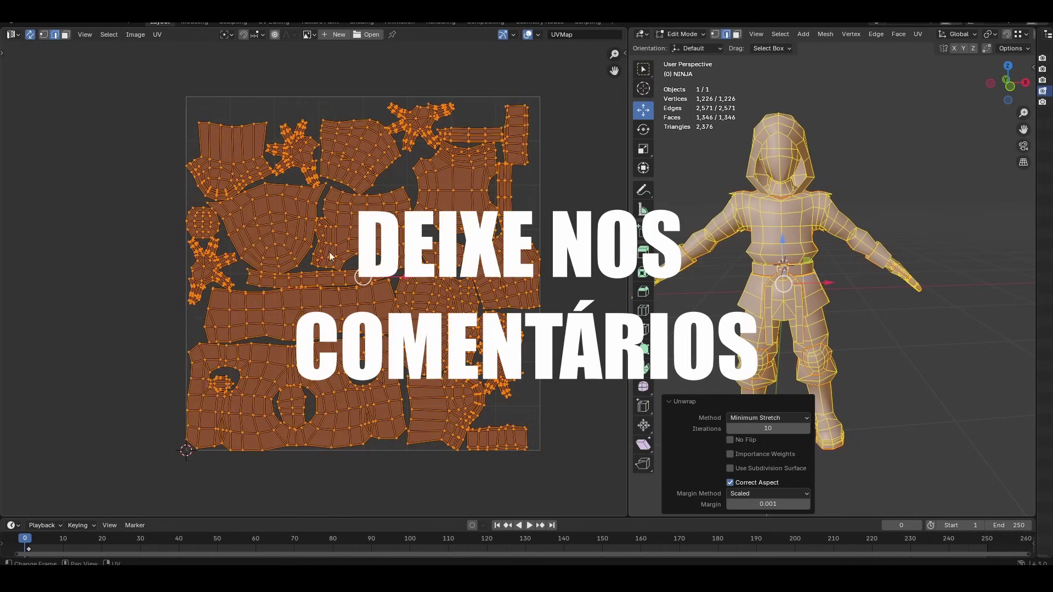
left_click(156, 34)
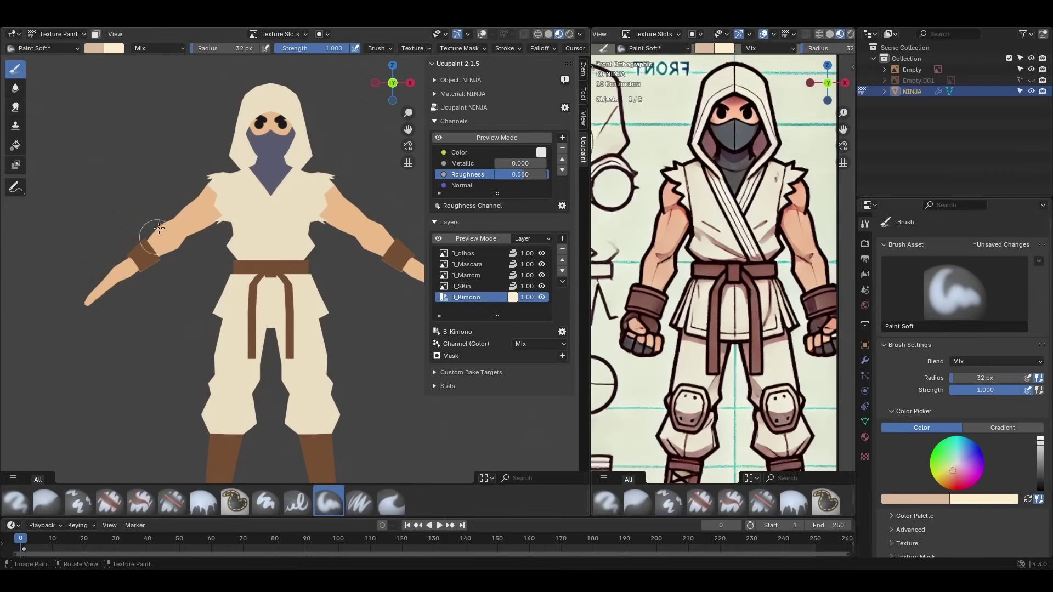
scroll(213, 280, "down", 2, "shift")
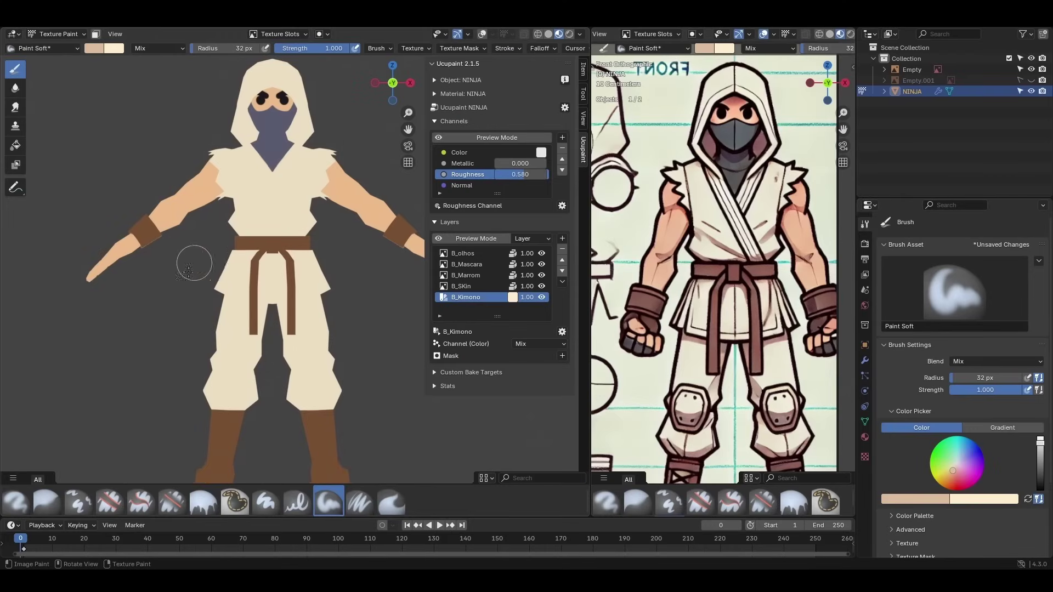
mouse_move(189, 271)
middle_mouse_down()
mouse_move(201, 269)
mouse_move(182, 257)
middle_mouse_up()
scroll(766, 235, "up", 2)
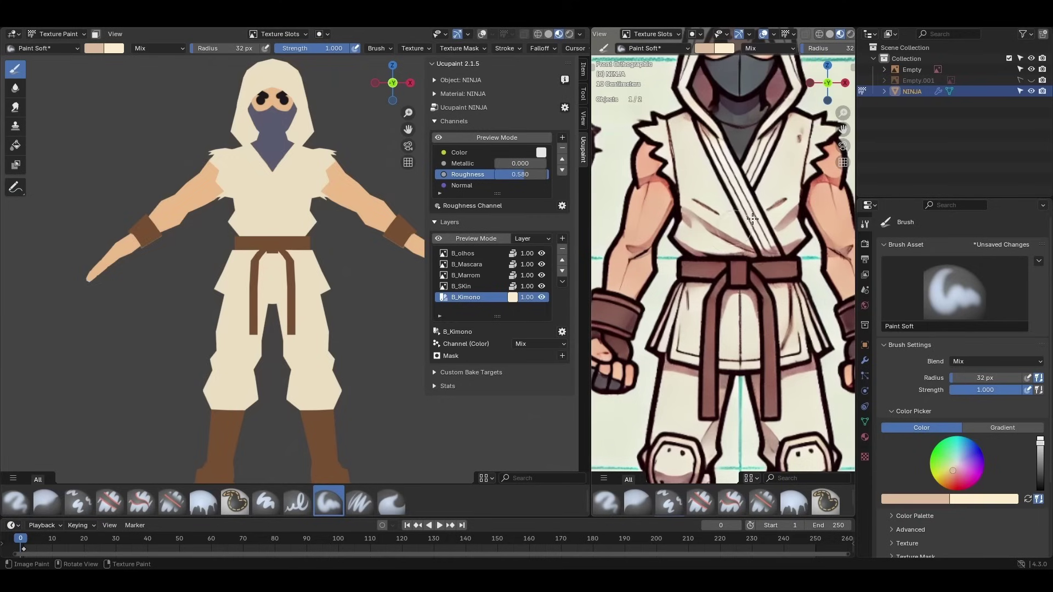
scroll(323, 344, "up", 1)
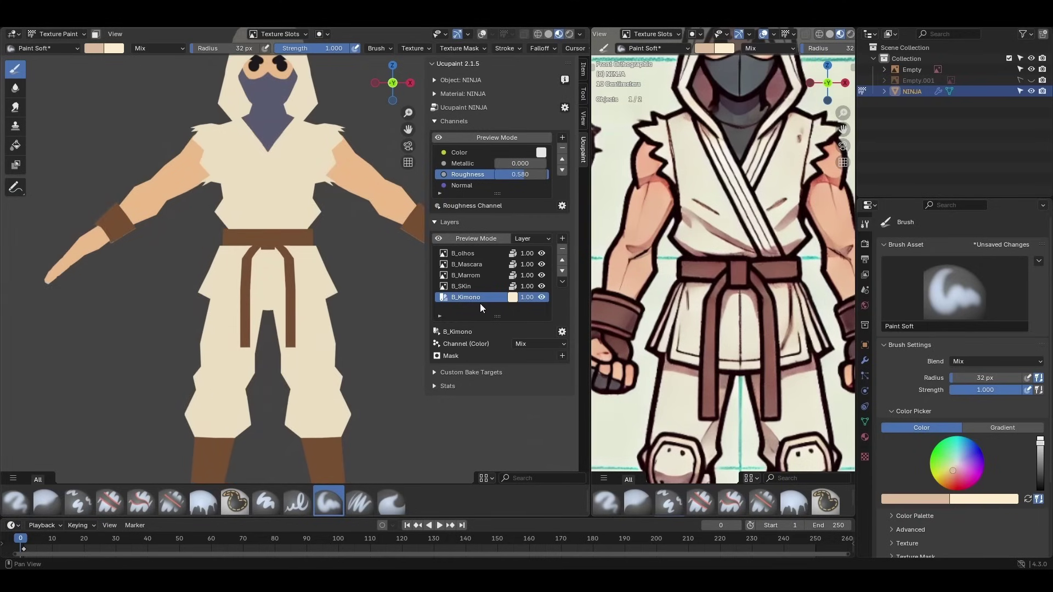
left_click(542, 286)
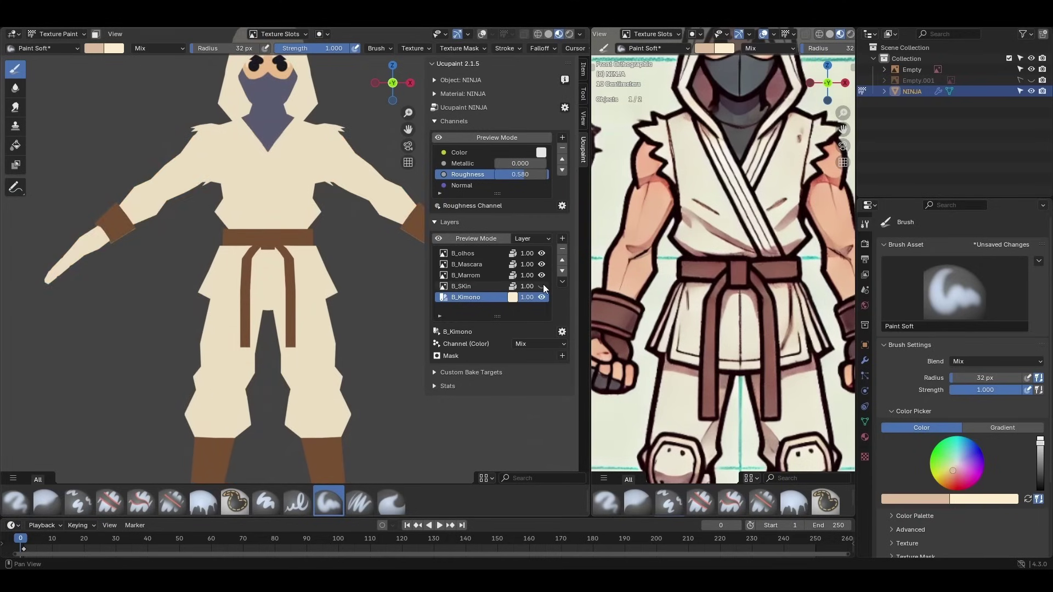
left_click(542, 276)
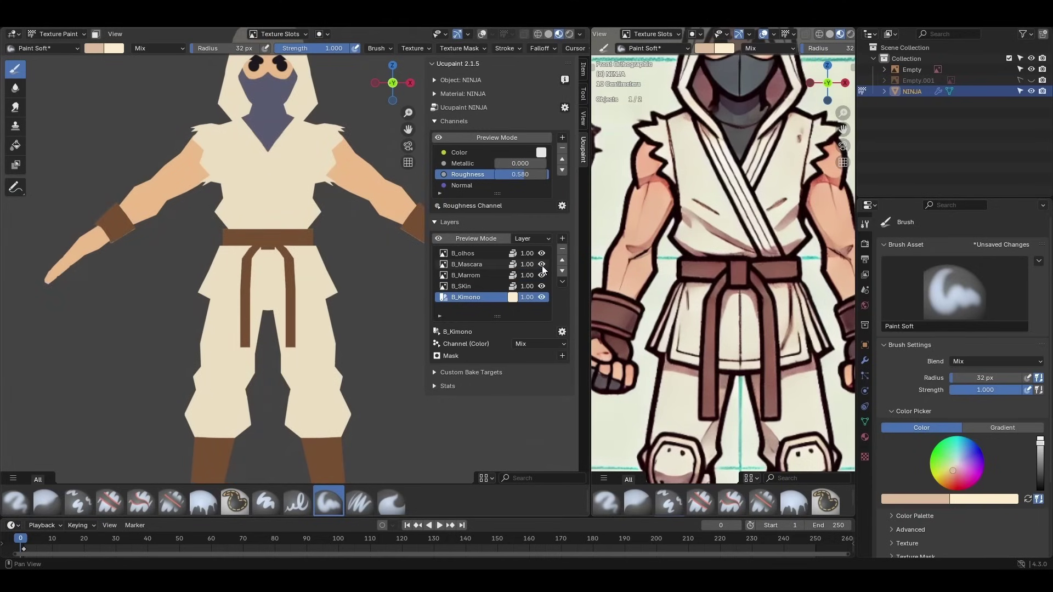
left_click(542, 264)
scroll(253, 244, "down", 2)
middle_click_drag(226, 244, 254, 243, "shift")
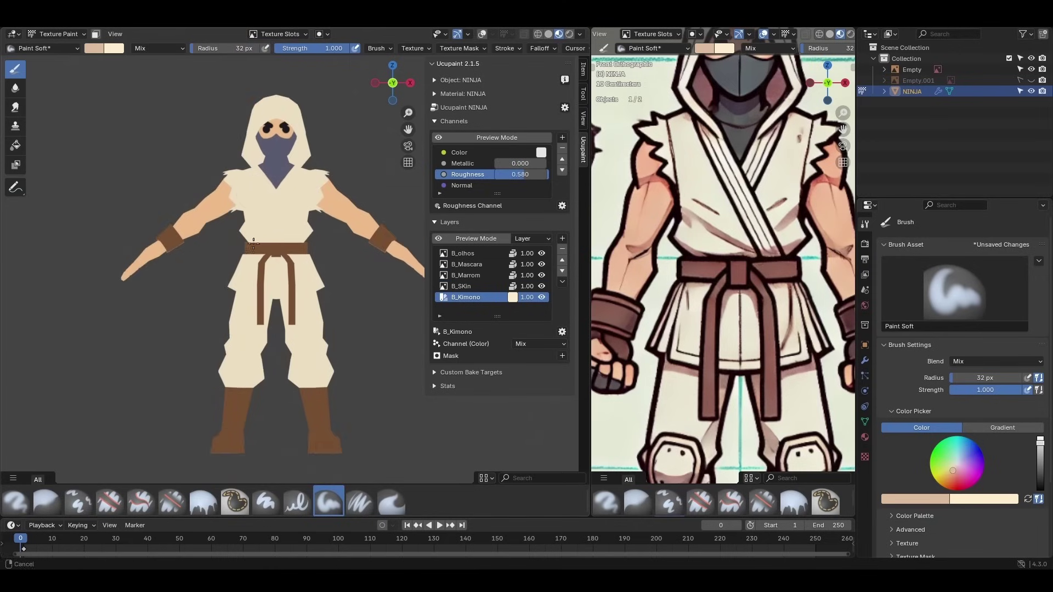
scroll(254, 243, "up", 1)
scroll(269, 247, "up", 2)
scroll(296, 235, "down", 2)
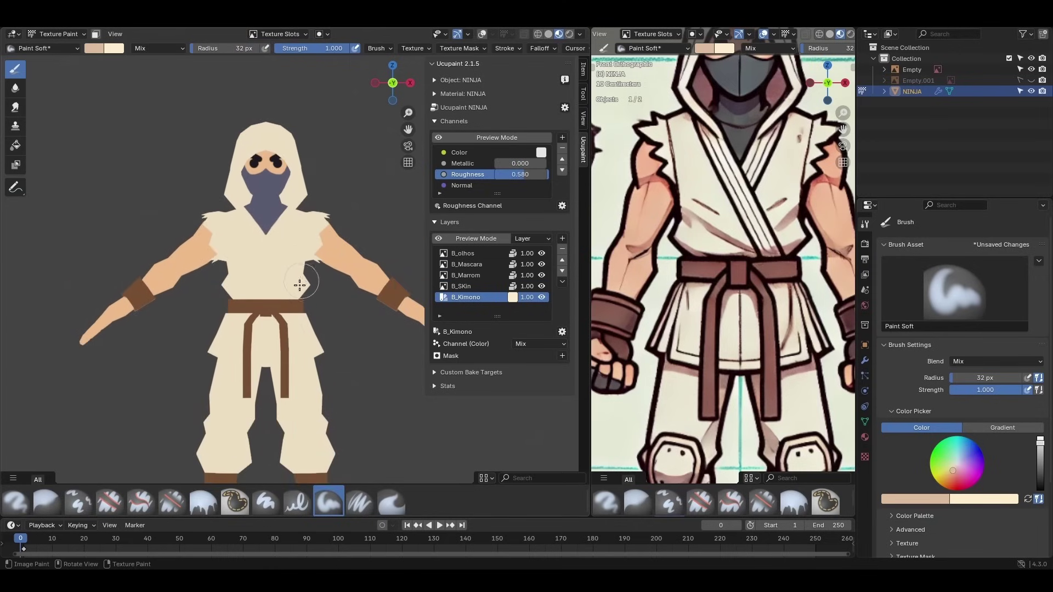
mouse_move(301, 277)
middle_mouse_down()
mouse_move(312, 277)
mouse_move(322, 308)
middle_mouse_up()
scroll(319, 277, "up", 1)
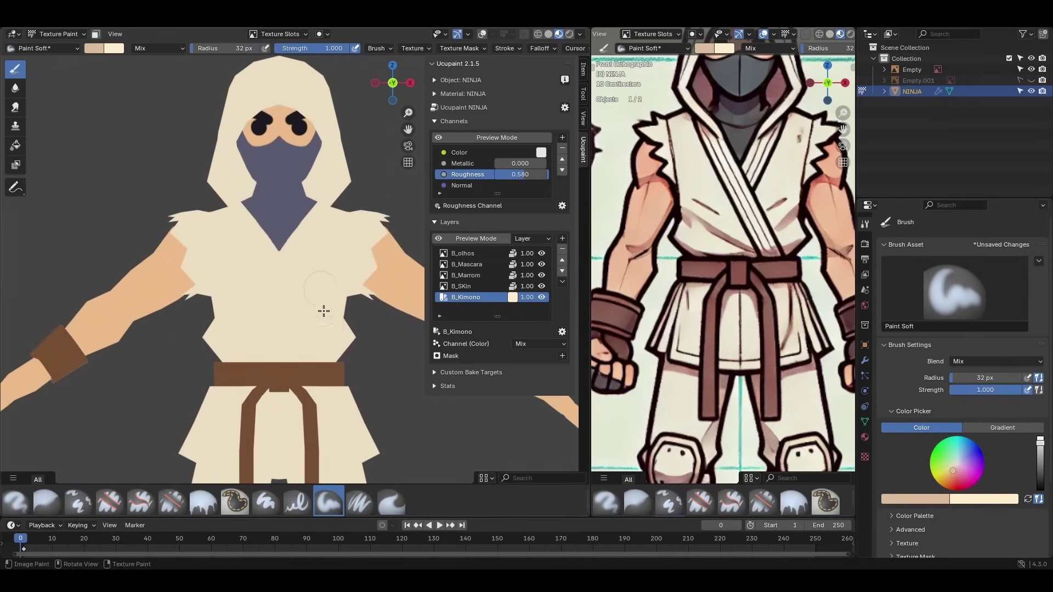
scroll(297, 209, "up", 2)
scroll(283, 271, "down", 2)
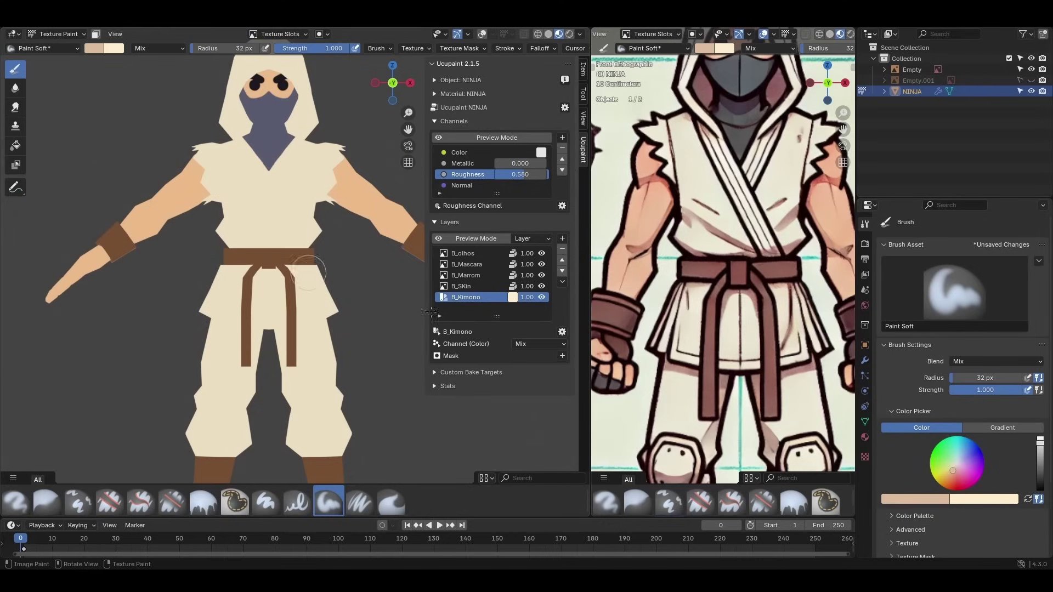
scroll(730, 302, "down", 3)
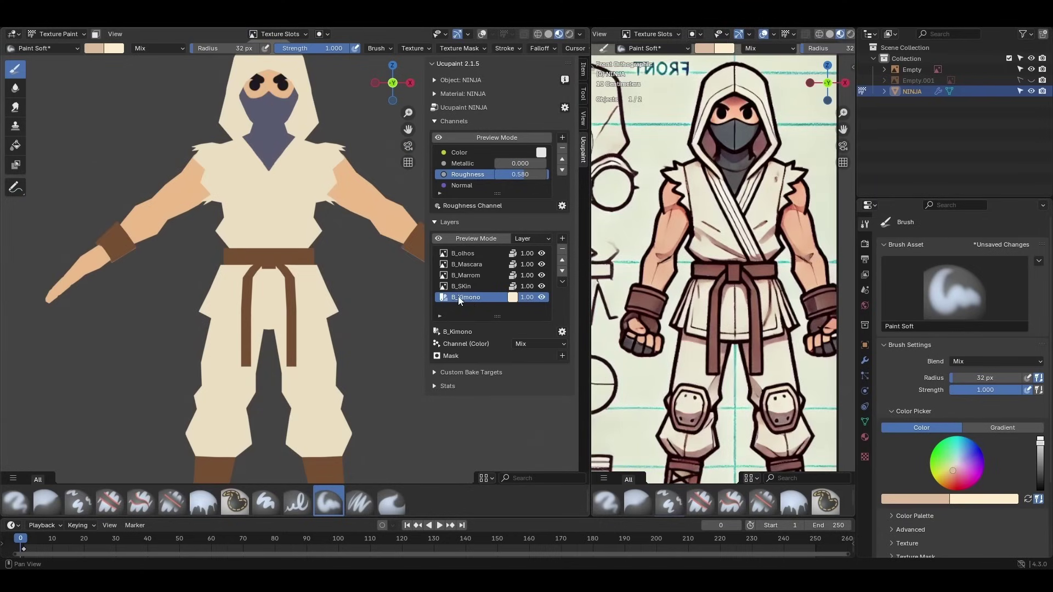
Add a new image layer named So_Kimono
left_click(564, 241)
left_click(588, 250)
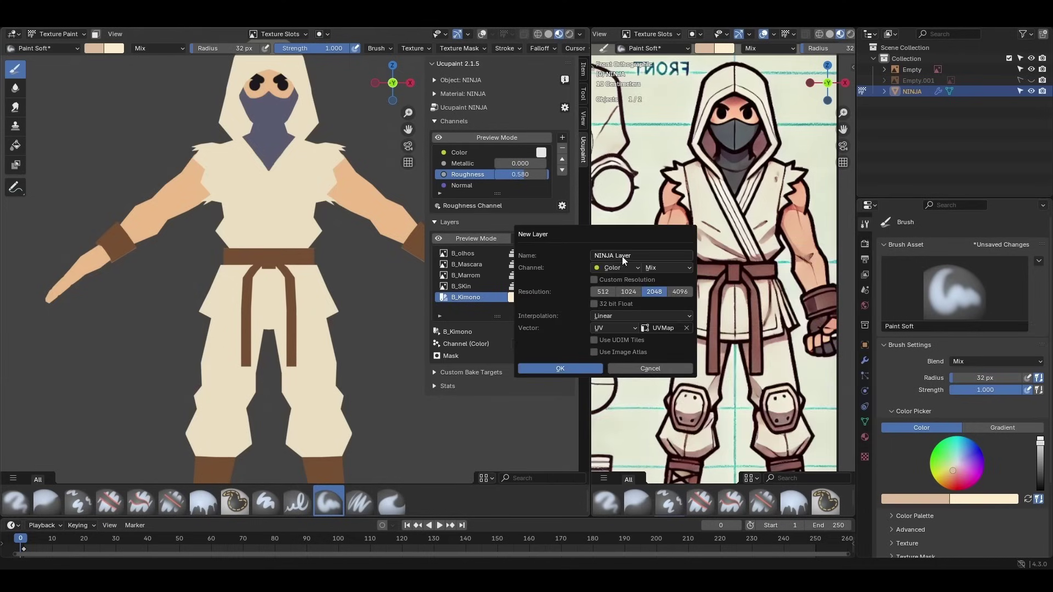
left_click(623, 255)
type("So_Kimon")
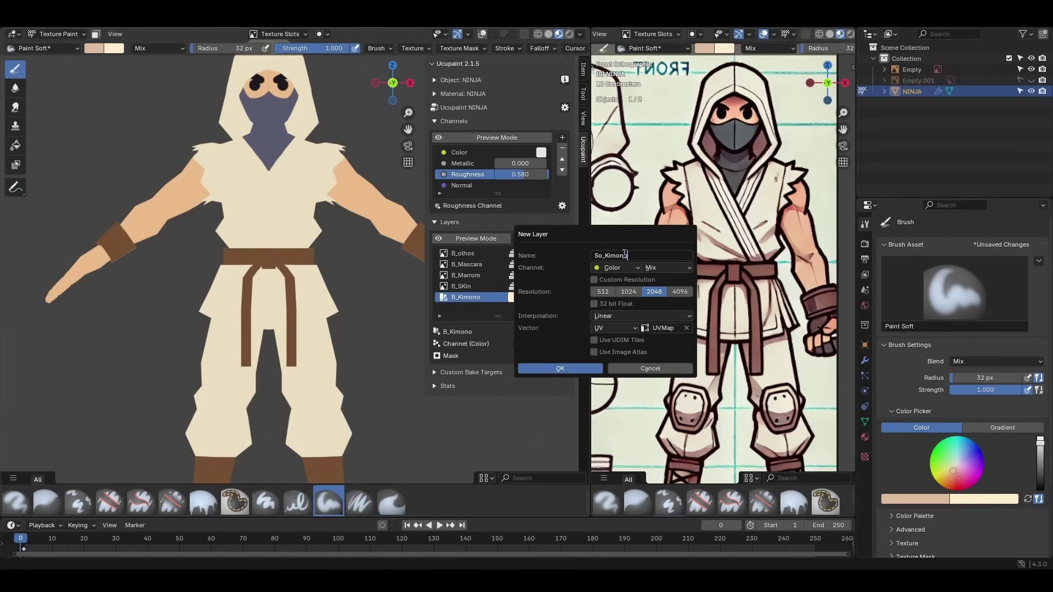
type("o")
left_click(555, 367)
scroll(337, 301, "down", 2)
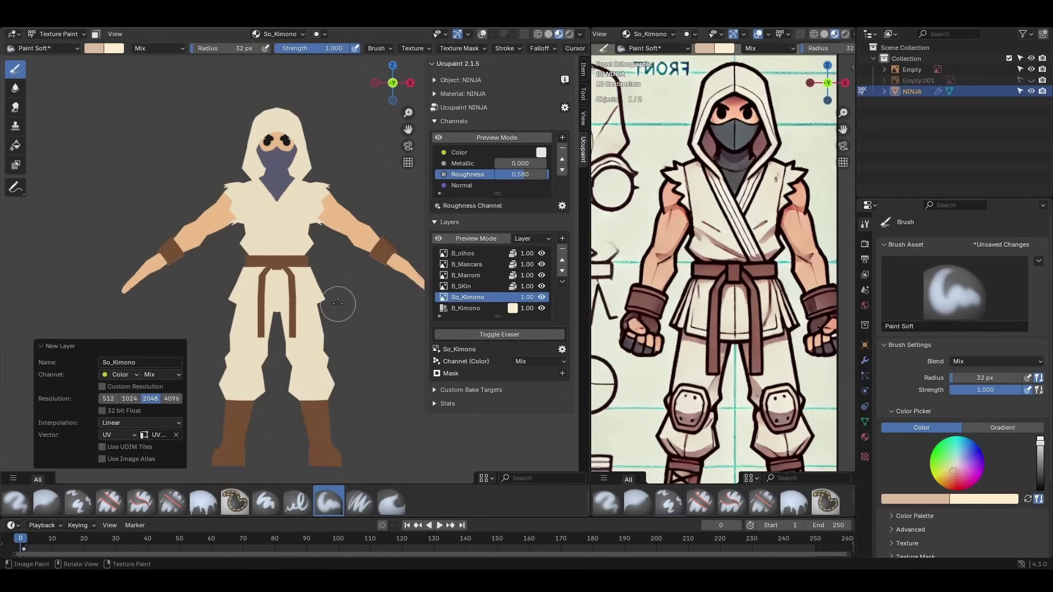
scroll(338, 300, "up", 2)
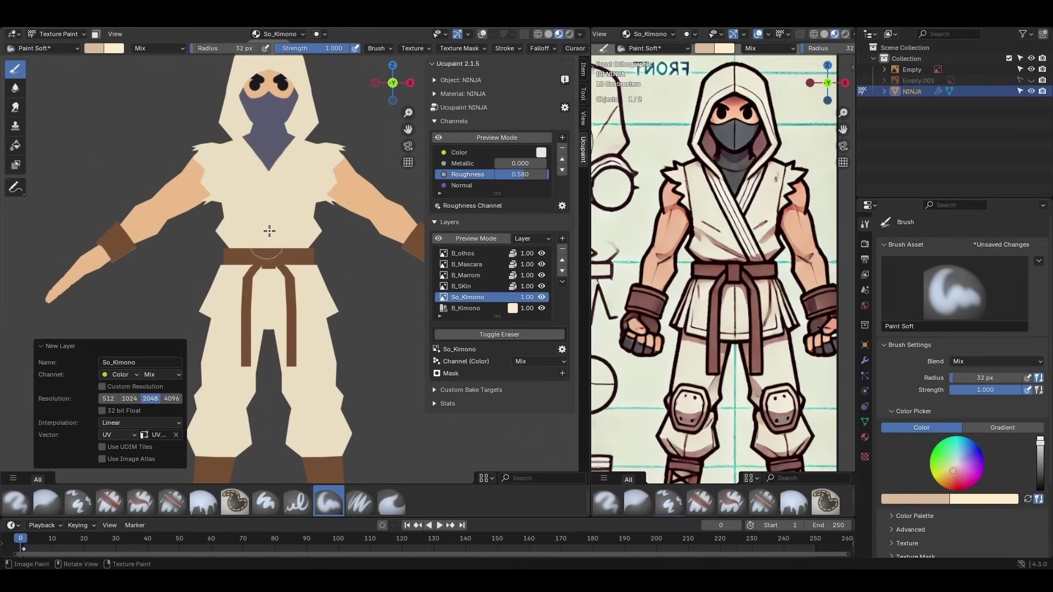
Paint and retry a soft shadow band across the kimono above the belt
left_click_drag(251, 236, 302, 236)
scroll(301, 236, "up", 3)
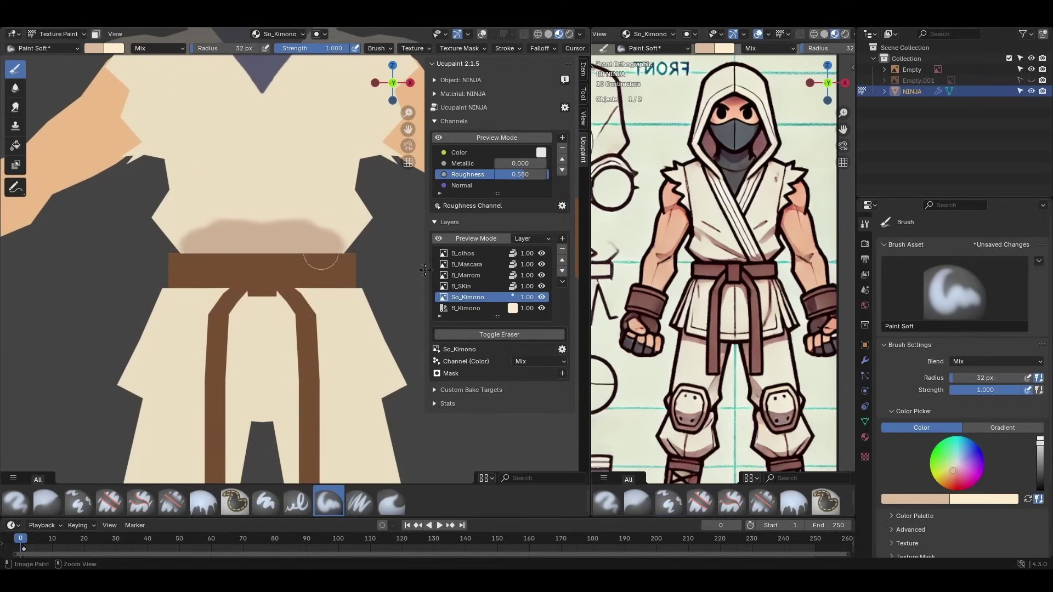
key("ctrl+z")
scroll(779, 297, "up", 3)
scroll(779, 297, "up", 2)
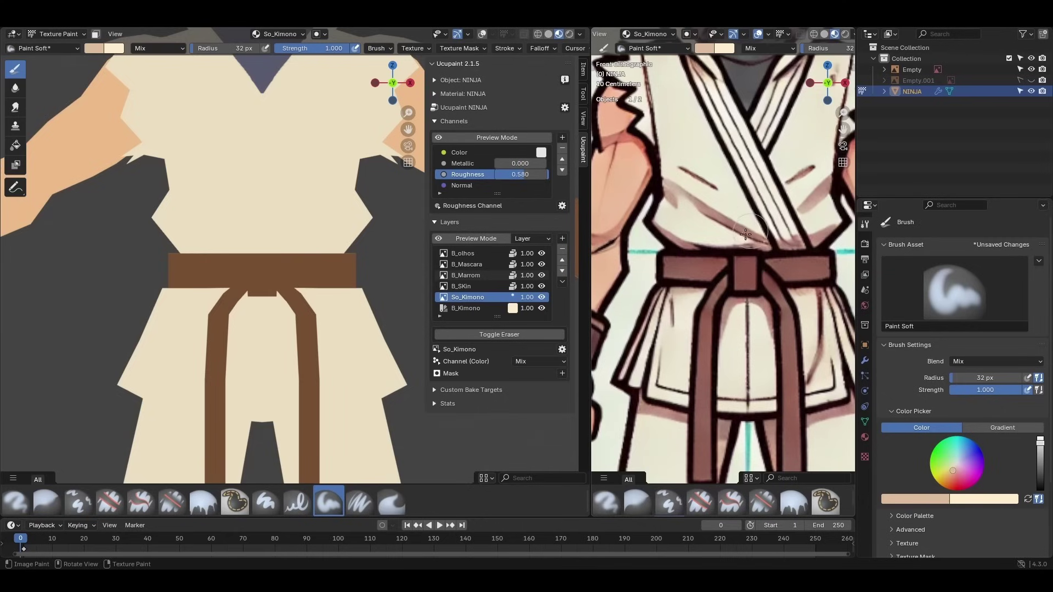
left_click_drag(164, 242, 324, 222)
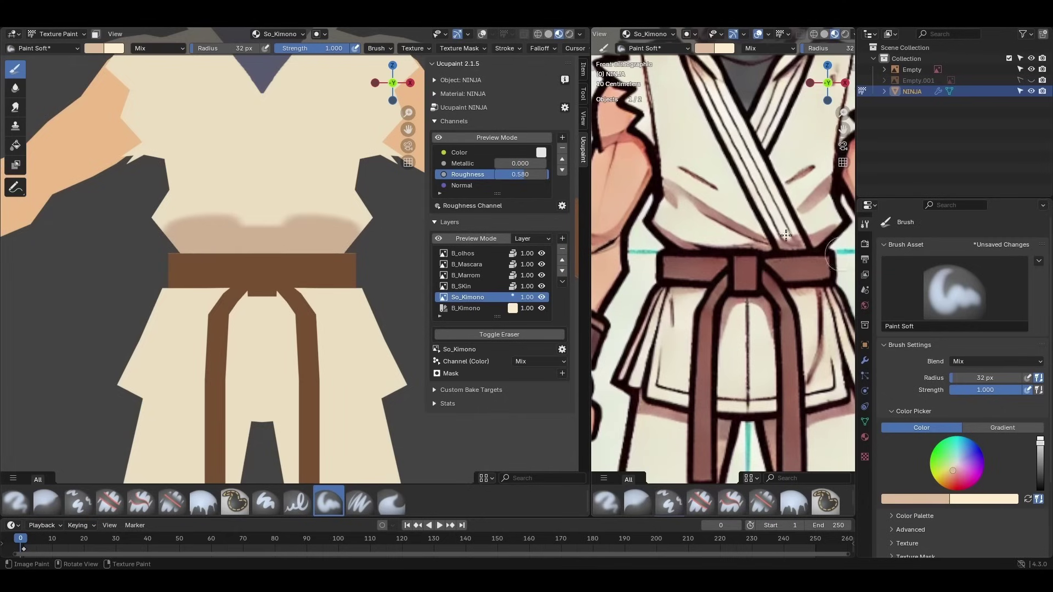
scroll(311, 239, "down", 5)
key("ctrl+z")
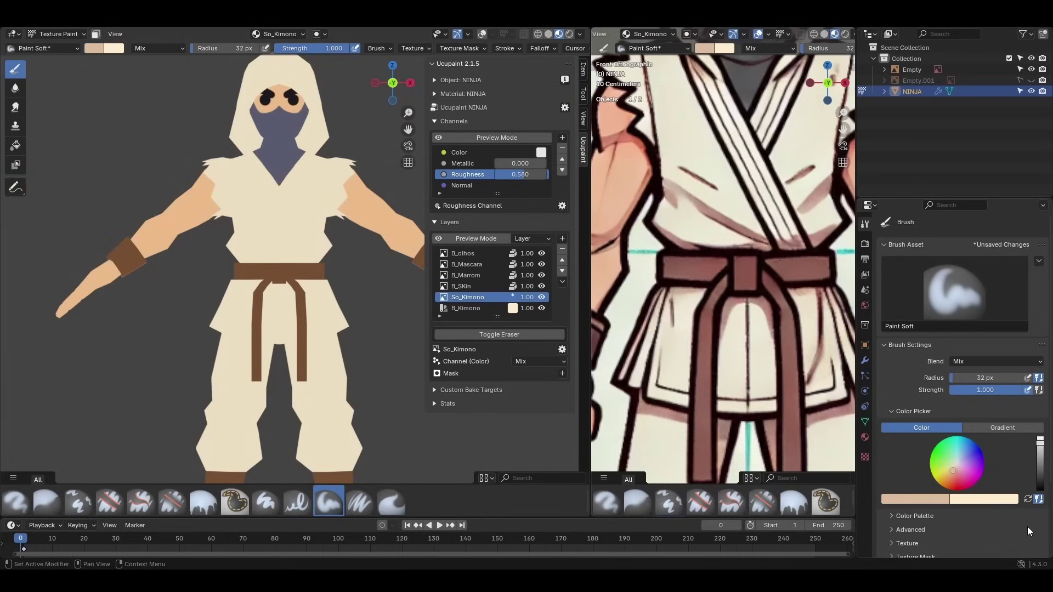
scroll(275, 242, "up", 2)
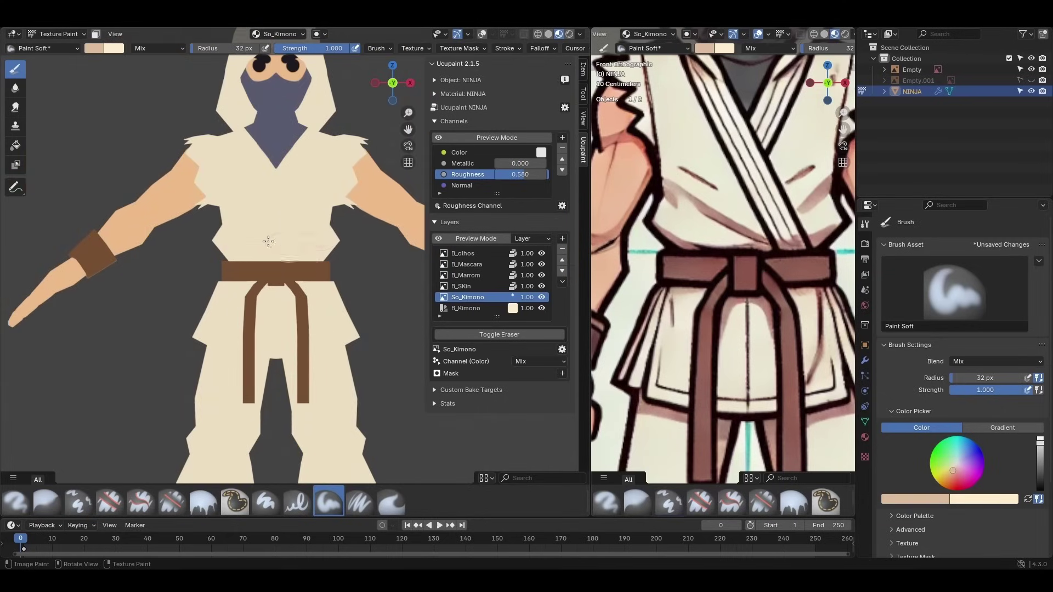
key("ctrl+shift+z")
scroll(272, 242, "up", 4)
Paint a darker beige shadow above the belt and hide the B_Marrom belt layer
left_click_drag(224, 176, 173, 225)
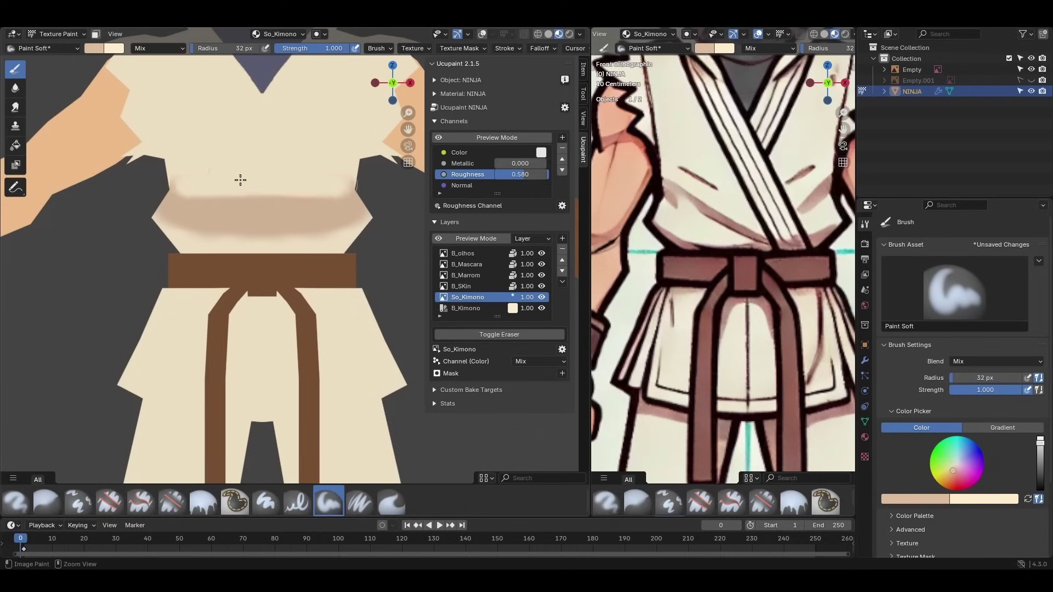
key("ctrl+z")
key("ctrl+shift+z")
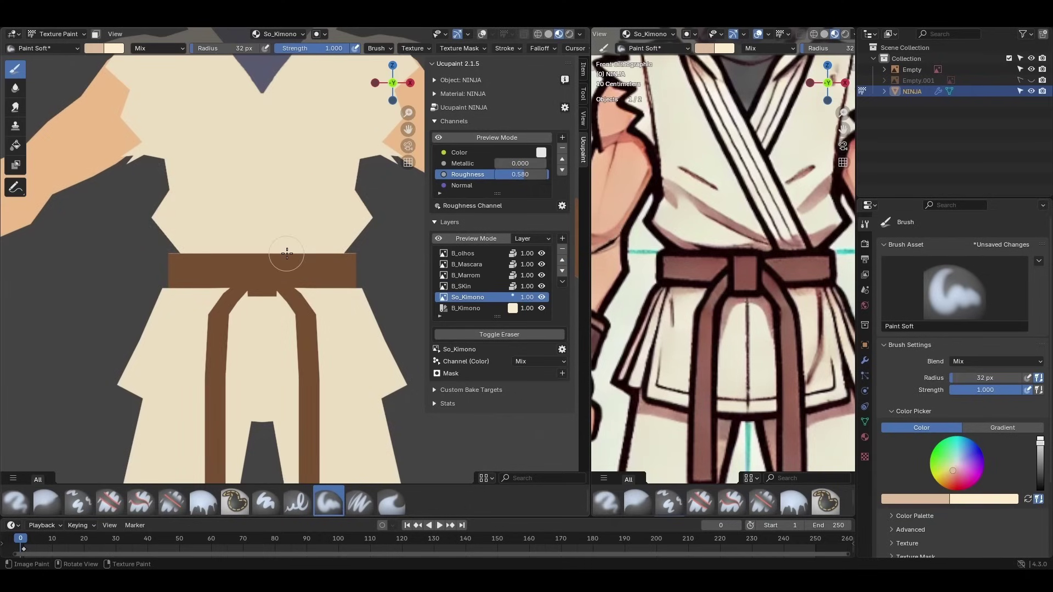
scroll(280, 254, "down", 3)
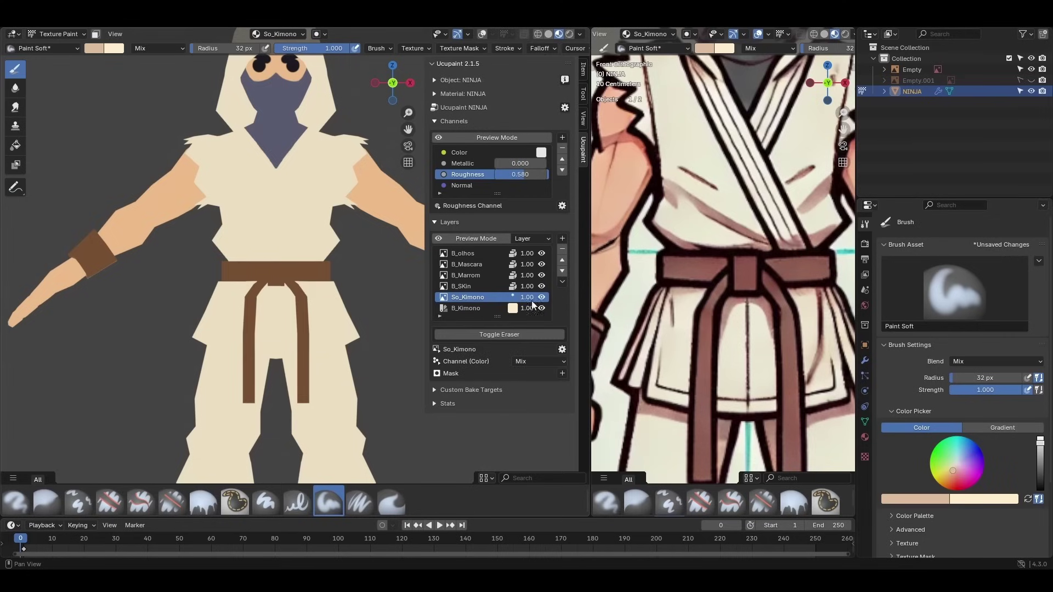
left_click_drag(217, 253, 343, 254)
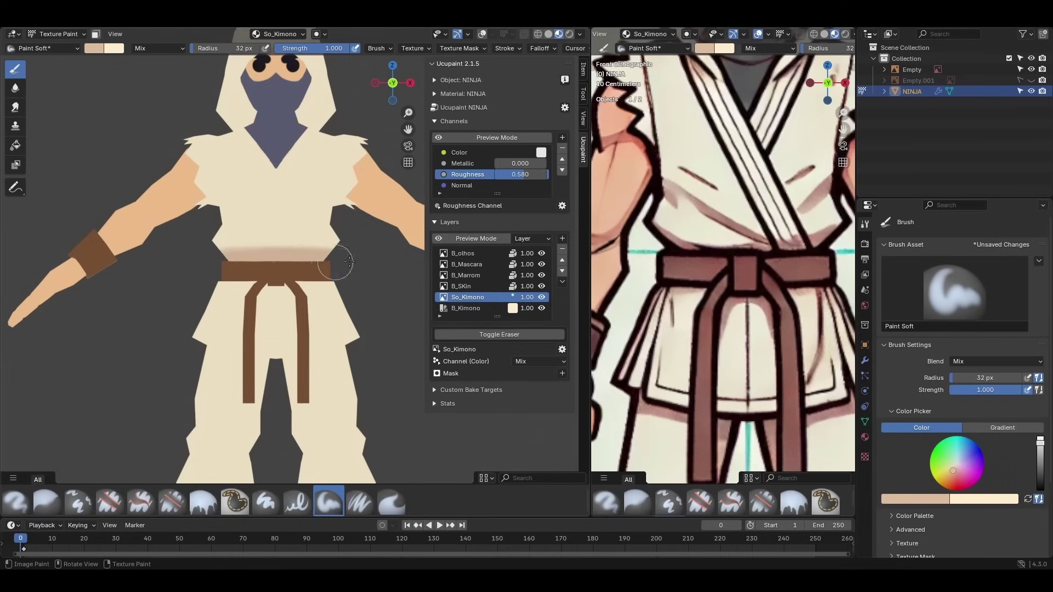
mouse_move(234, 270)
middle_mouse_down()
mouse_move(258, 306)
mouse_move(270, 298)
mouse_move(257, 288)
middle_mouse_up()
scroll(279, 294, "up", 3)
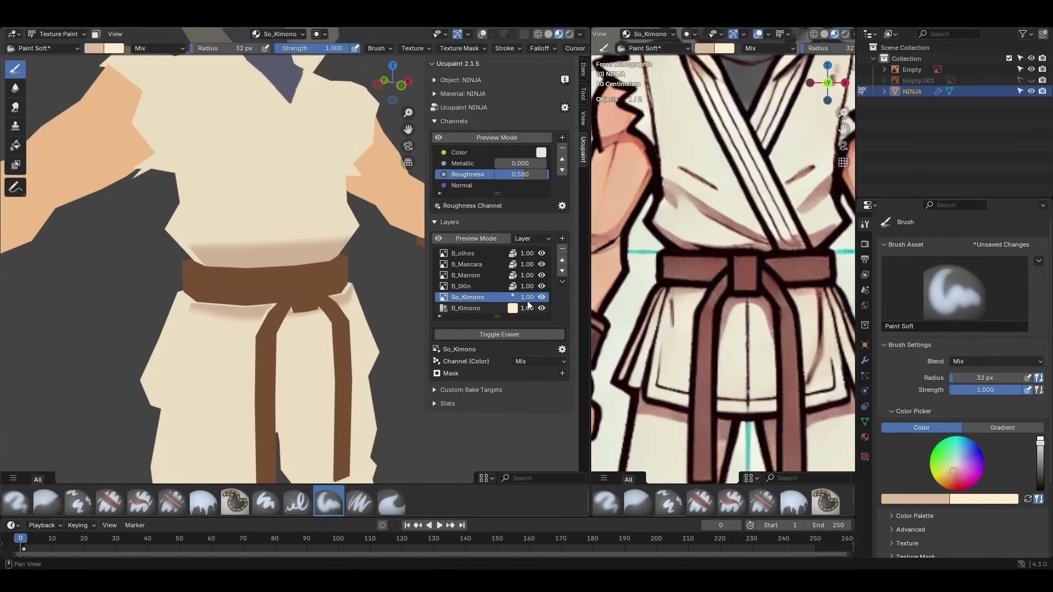
left_click(462, 275)
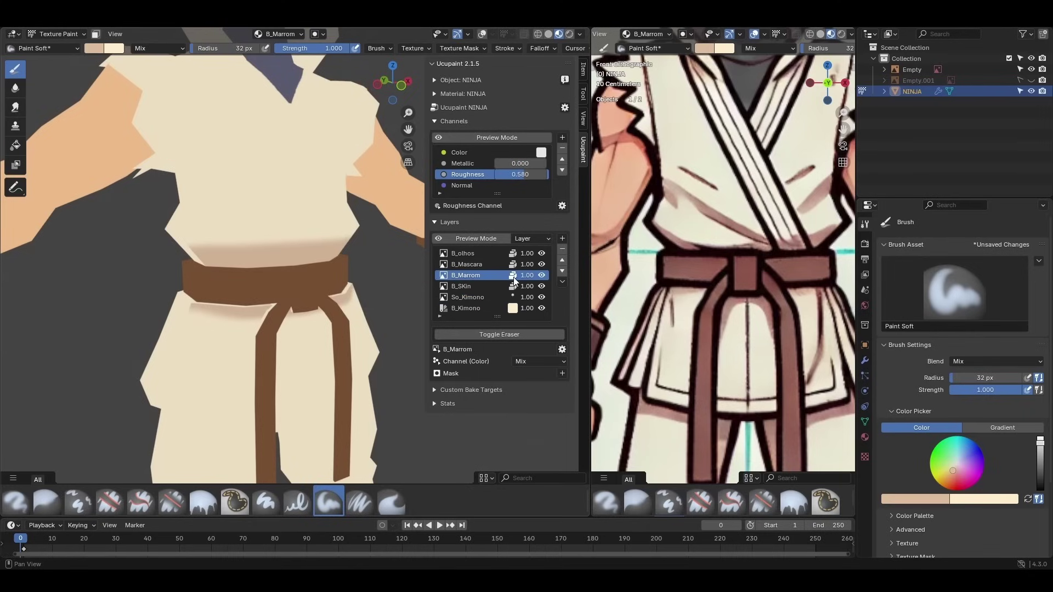
left_click(542, 275)
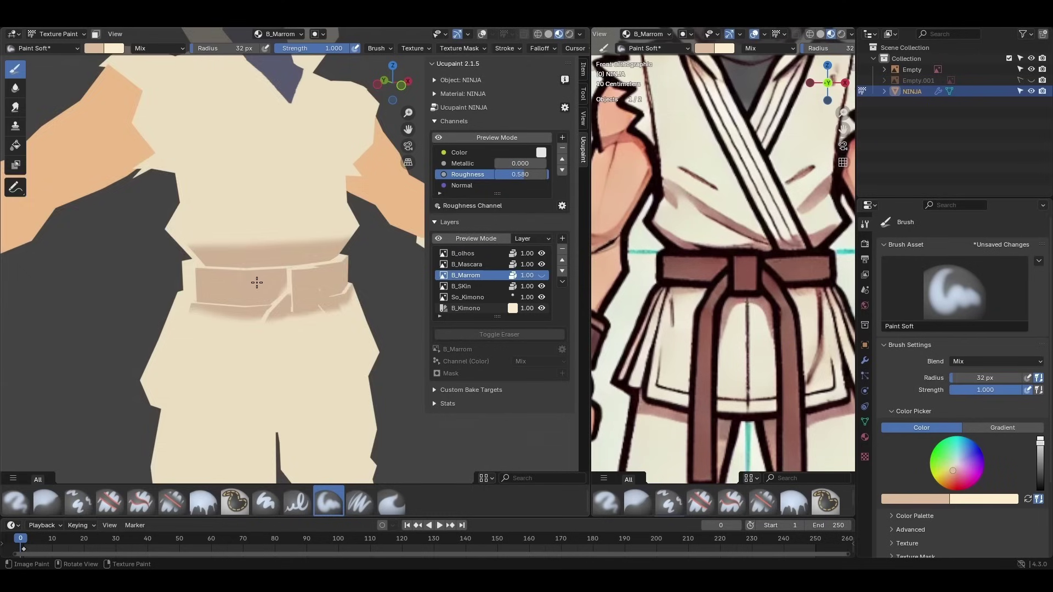
Show the B_Marrom belt layer again and lower the brush strength to 0.209
scroll(257, 283, "down", 5)
scroll(254, 282, "up", 2)
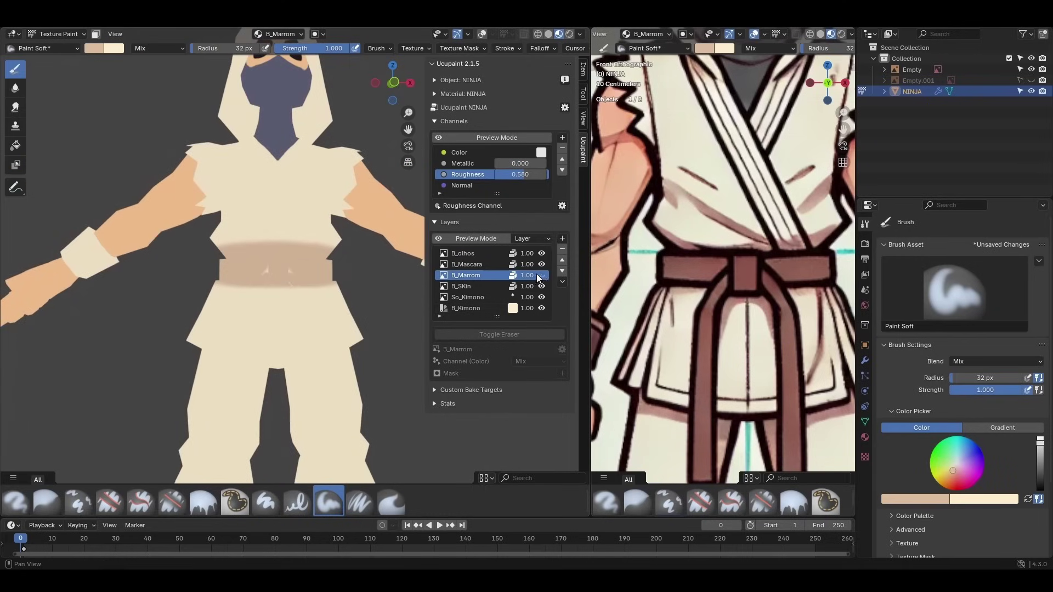
left_click(542, 276)
middle_click_drag(370, 291, 298, 283)
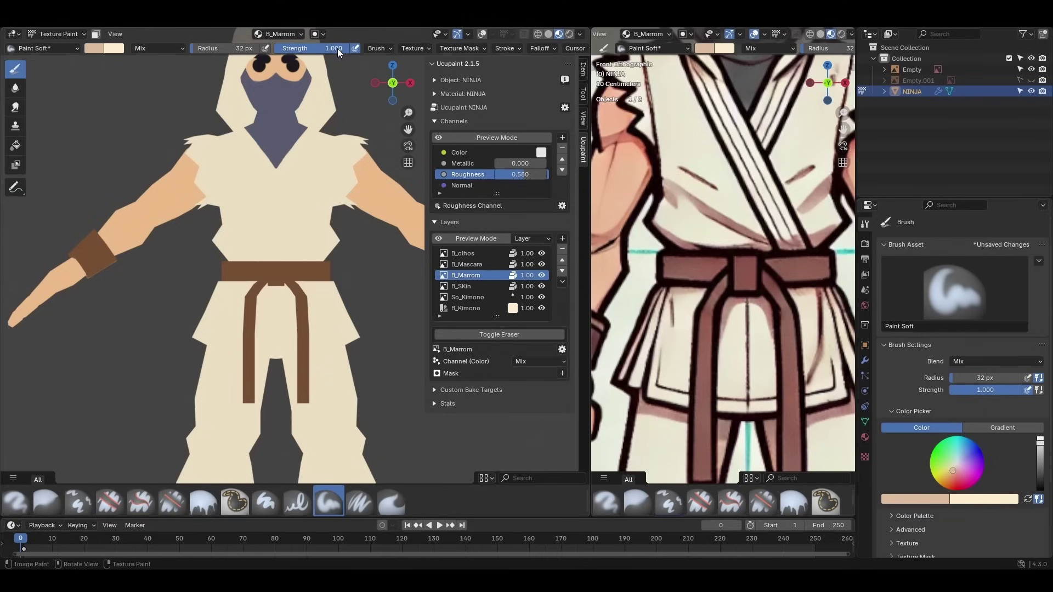
left_click_drag(339, 48, 291, 60)
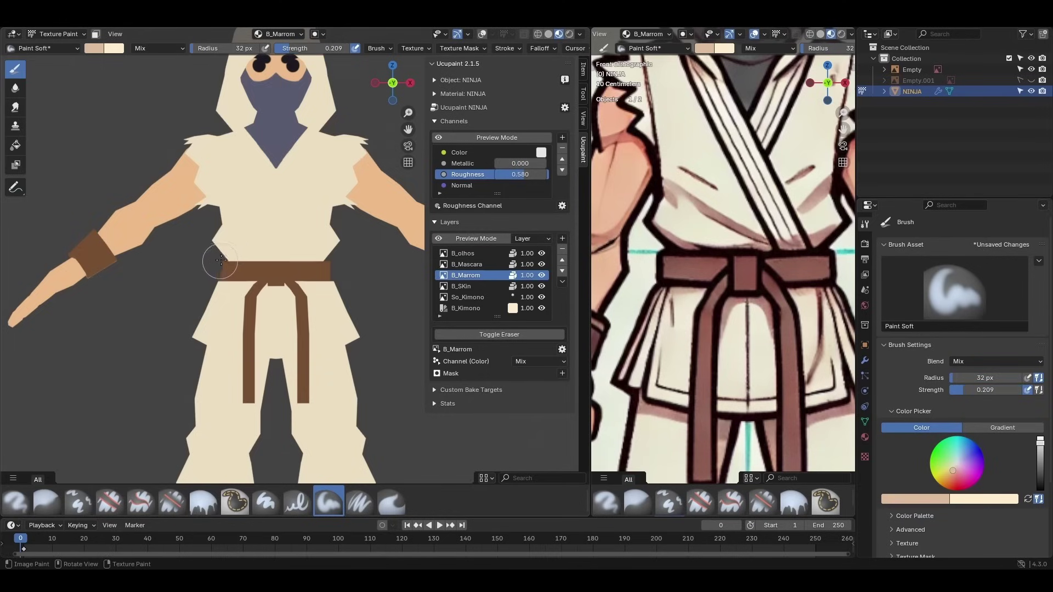
Select the So_Kimono layer and try soft strokes just above the belt
left_click_drag(225, 257, 340, 254)
left_click_drag(310, 55, 339, 55)
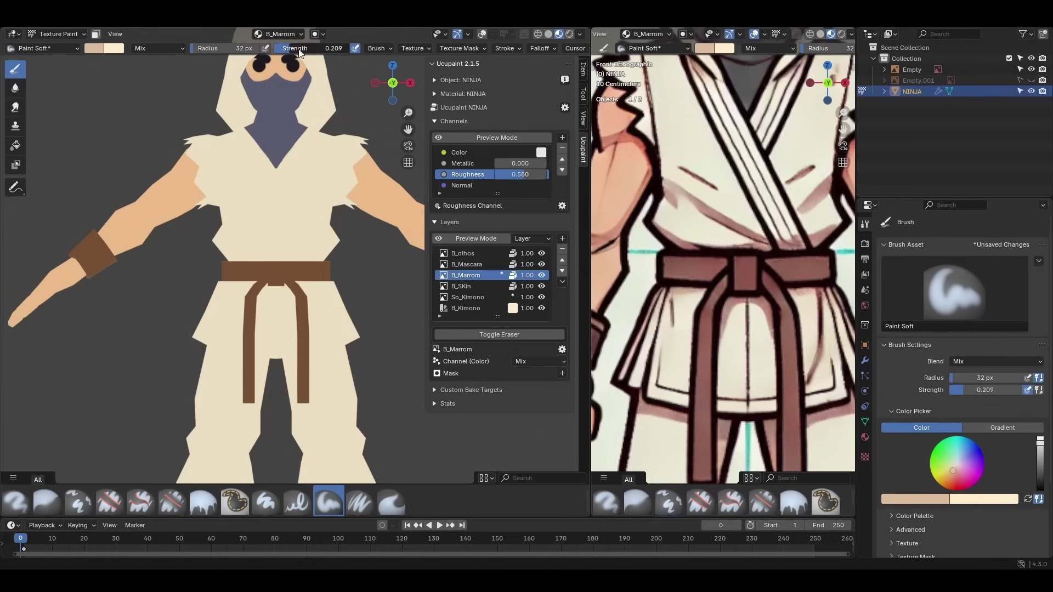
left_click_drag(235, 251, 345, 254)
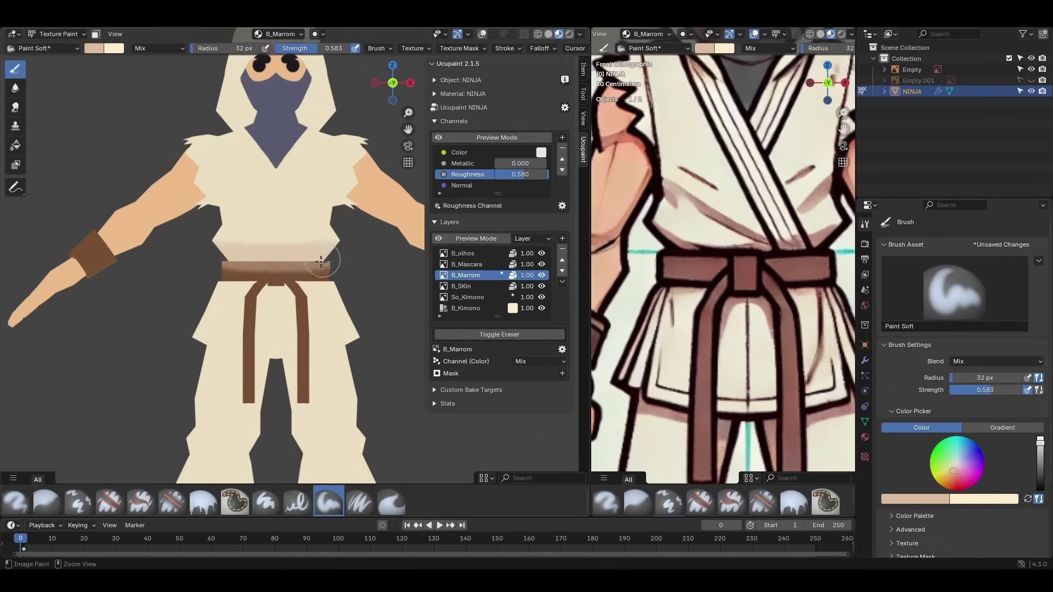
key("ctrl+z")
left_click(469, 297)
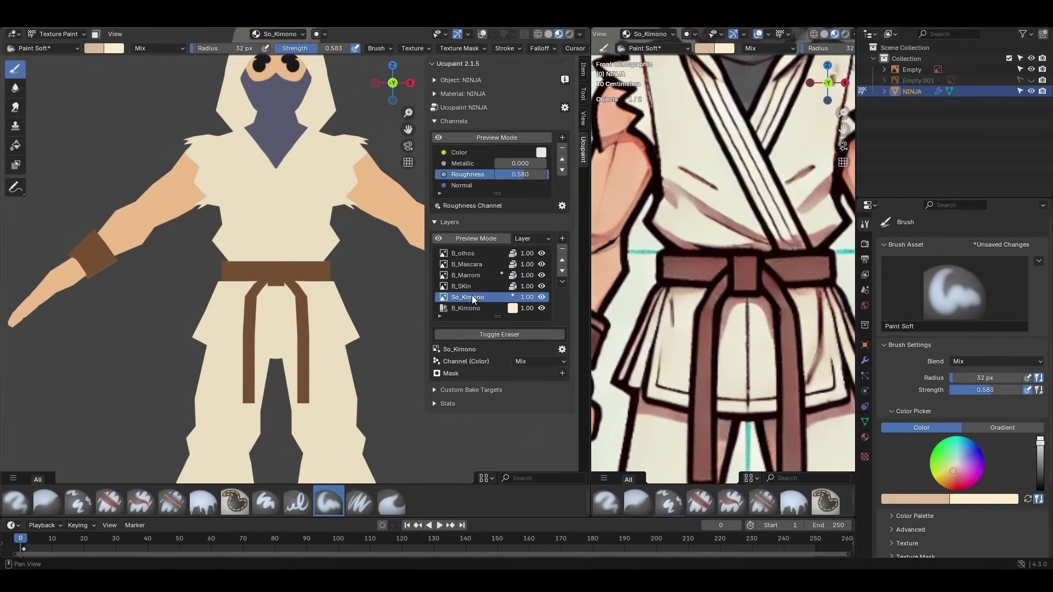
left_click_drag(230, 256, 293, 256)
key("ctrl+z")
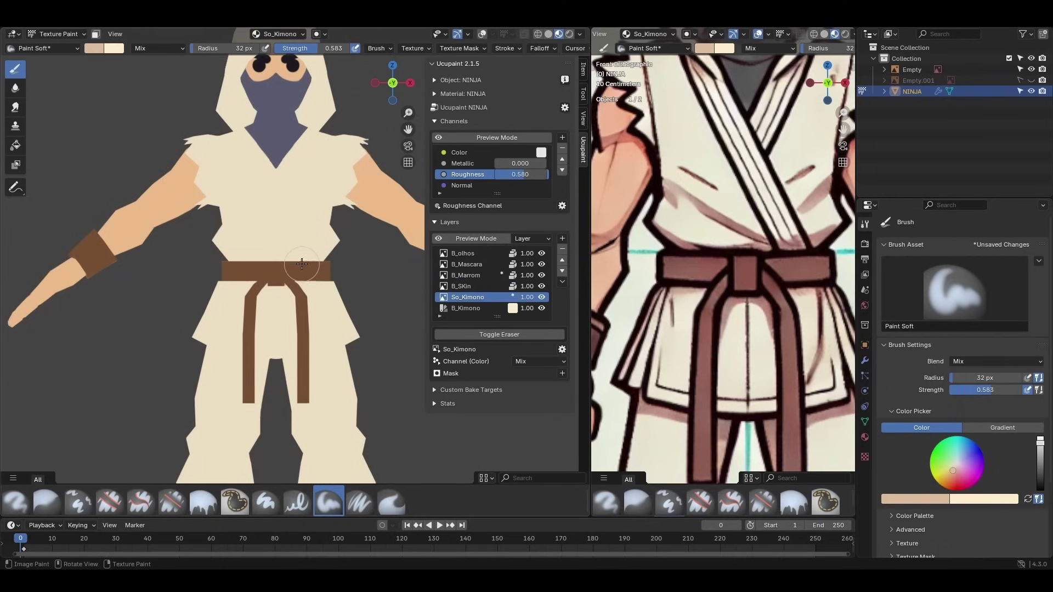
Paint a softer shading stroke across the kimono above the belt
scroll(902, 395, "down", 4)
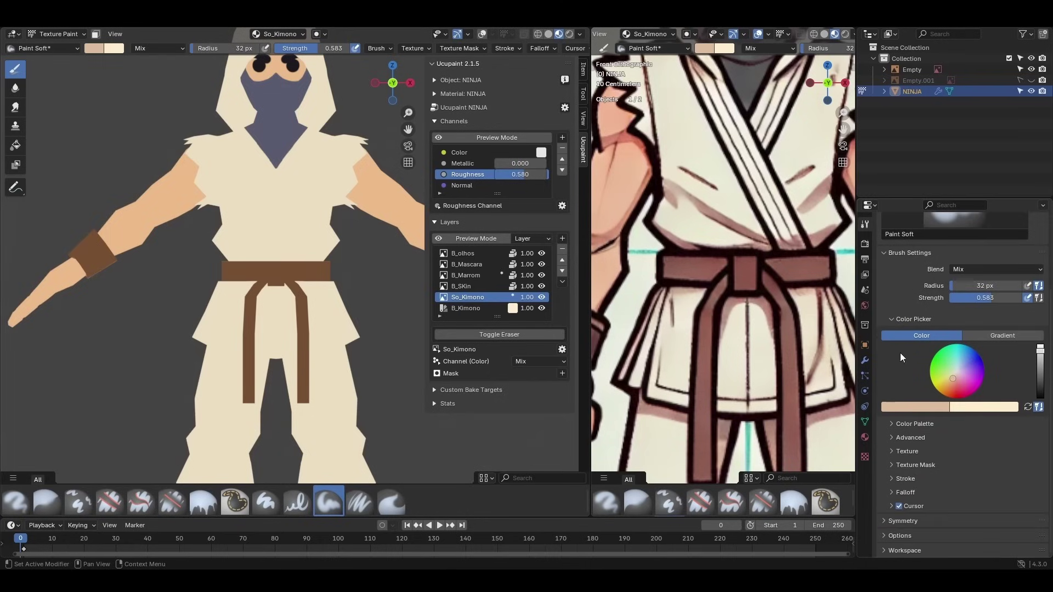
left_click(902, 536)
scroll(900, 507, "down", 3)
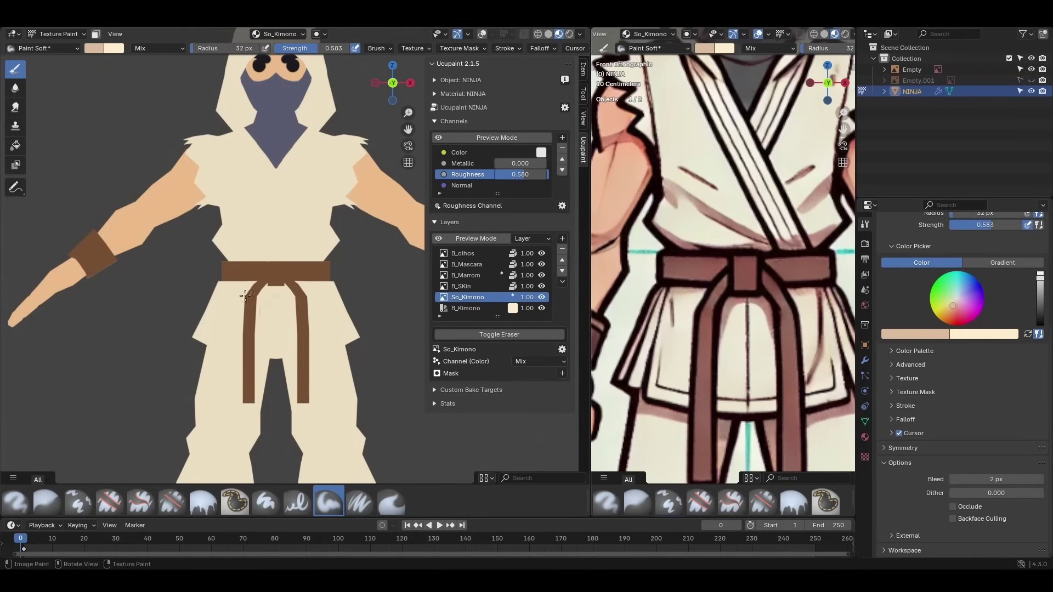
mouse_move(227, 261)
left_mouse_down()
mouse_move(305, 254)
mouse_move(270, 258)
left_mouse_up()
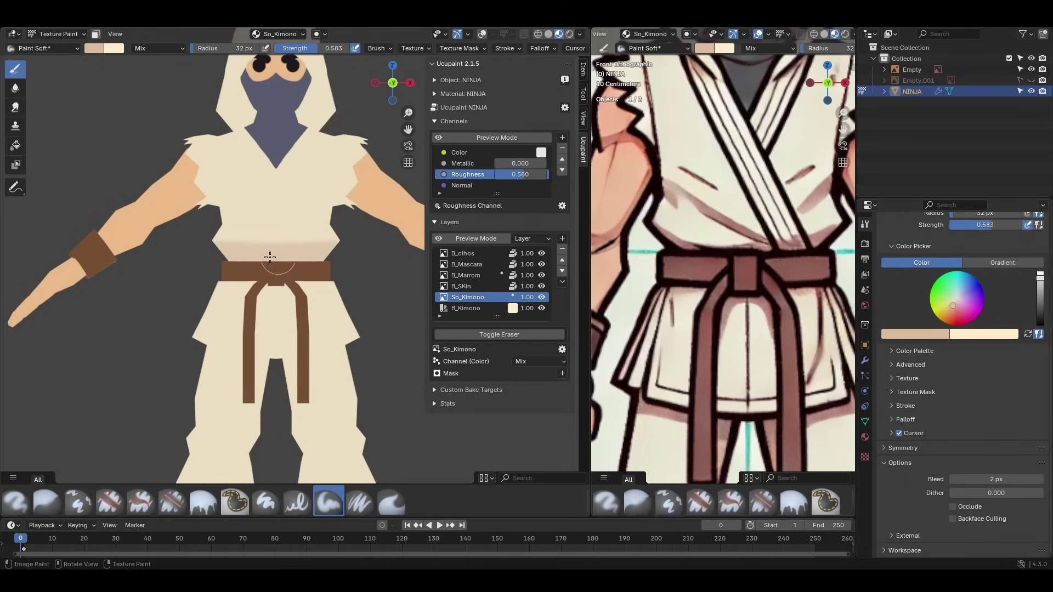
key("ctrl+z")
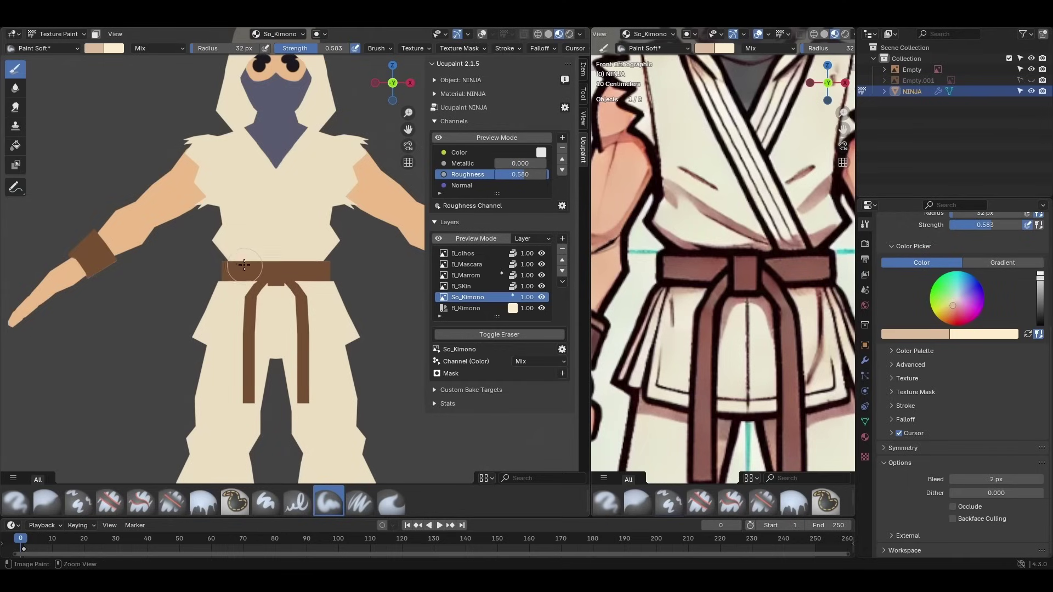
left_click_drag(228, 258, 326, 259)
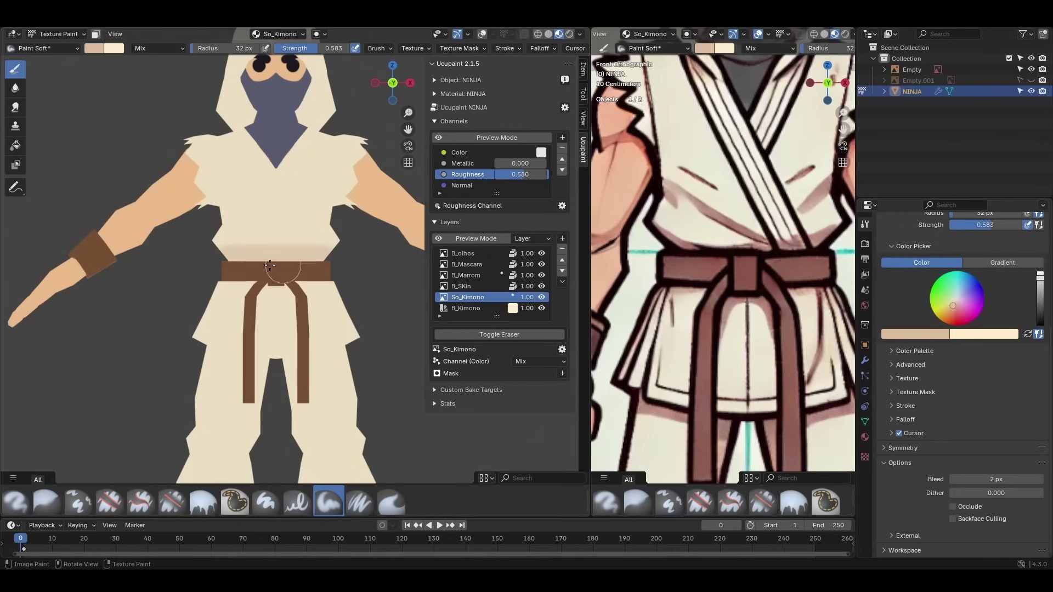
Orbit around the ninja and switch it into Edit Mode
mouse_move(270, 266)
middle_mouse_down()
mouse_move(504, 269)
mouse_move(297, 251)
mouse_move(269, 274)
mouse_move(293, 265)
middle_mouse_up()
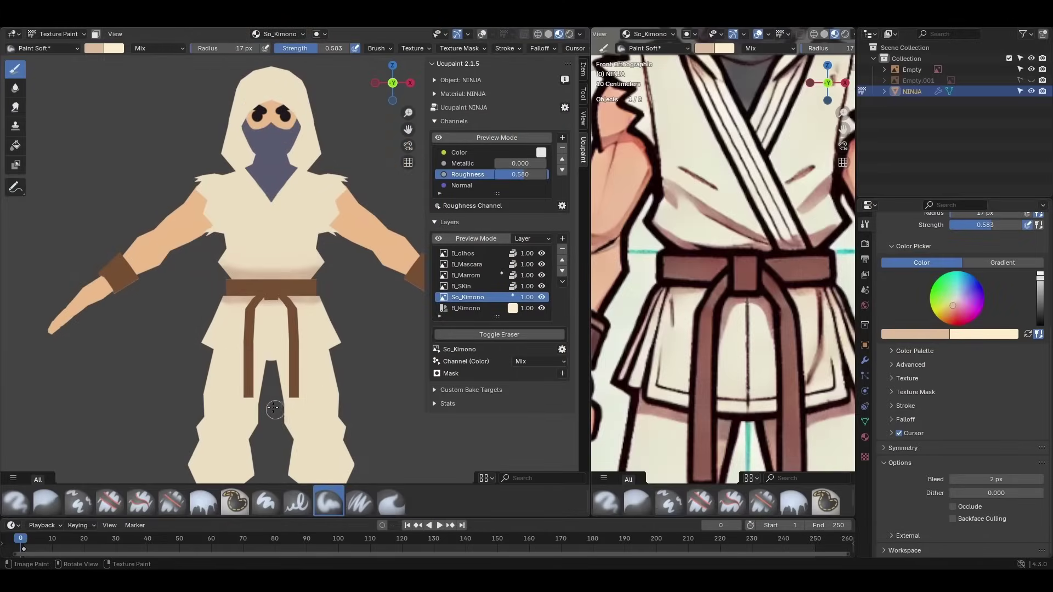
middle_click_drag(270, 300, 291, 294)
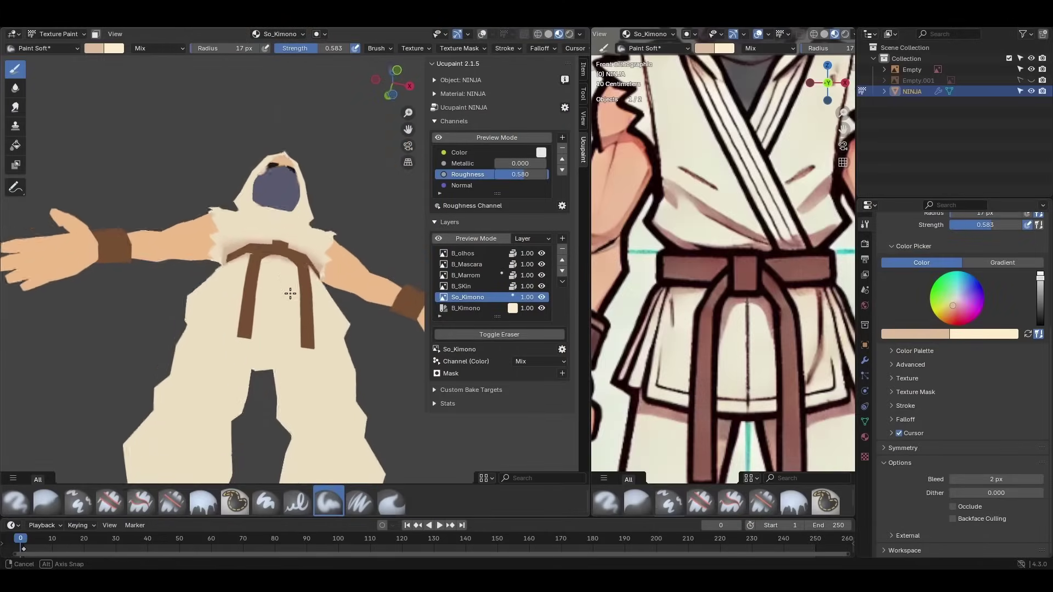
left_click(58, 34)
left_click(58, 58)
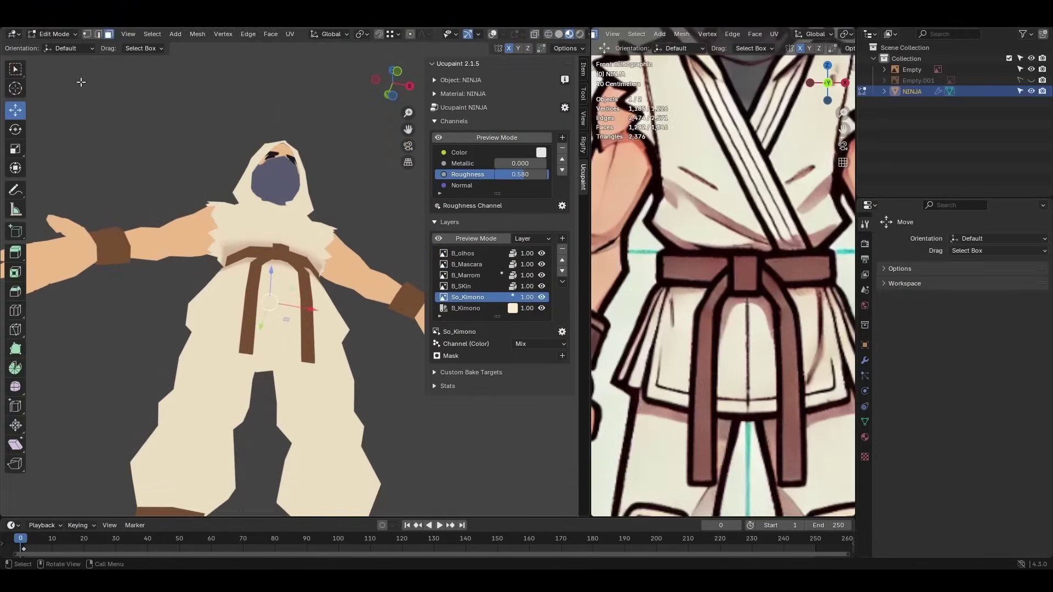
Turn on wireframe overlays, switch to edge select, and select the kimono's hem edge loop
left_click(493, 34)
middle_click_drag(285, 258, 288, 271)
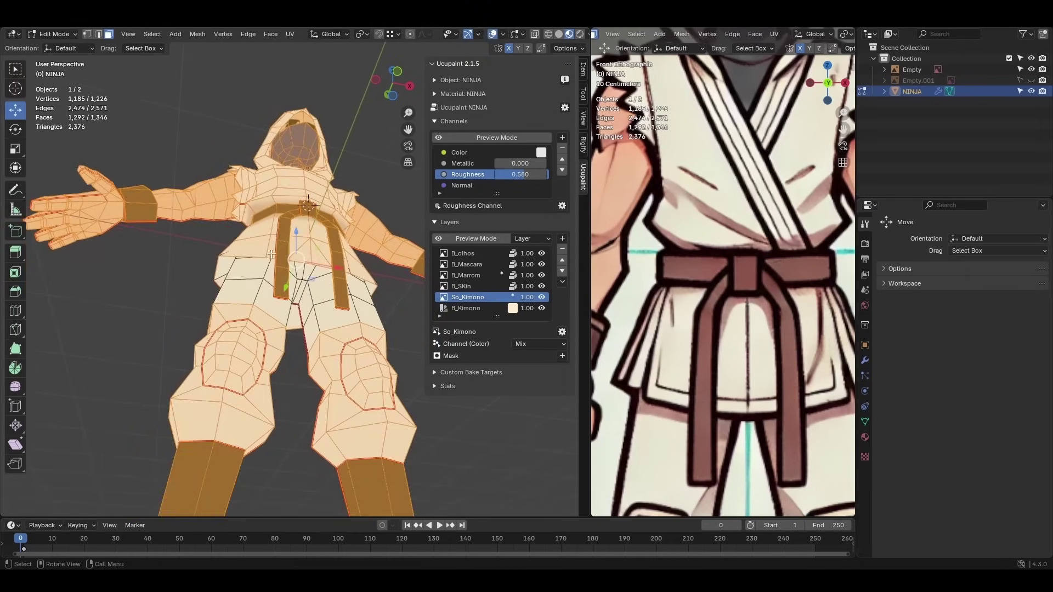
scroll(287, 271, "up", 3)
scroll(288, 271, "up", 2)
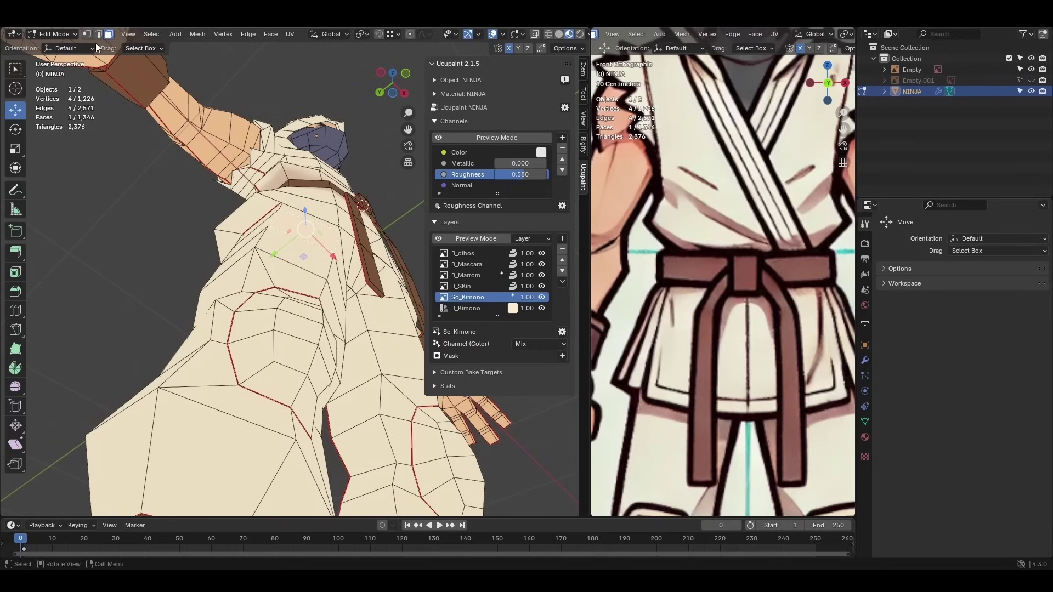
left_click(98, 34)
left_click(280, 235)
scroll(638, 325, "down", 2)
scroll(638, 325, "up", 2)
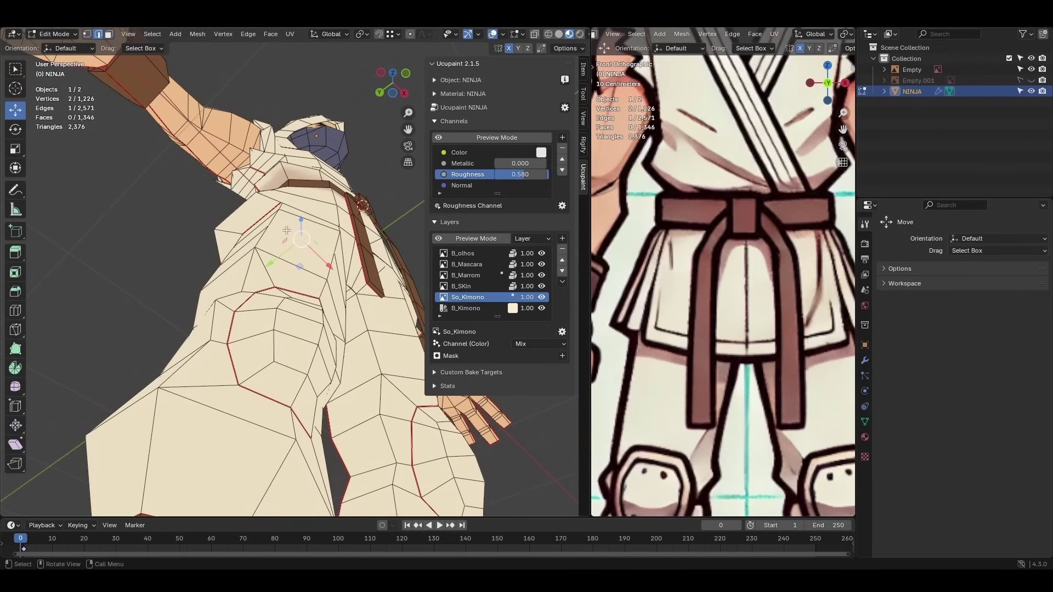
left_click(286, 229, "alt")
mouse_move(287, 230)
middle_mouse_down()
mouse_move(343, 275)
mouse_move(263, 317)
mouse_move(381, 317)
mouse_move(326, 308)
middle_mouse_up()
left_click(268, 317, "alt")
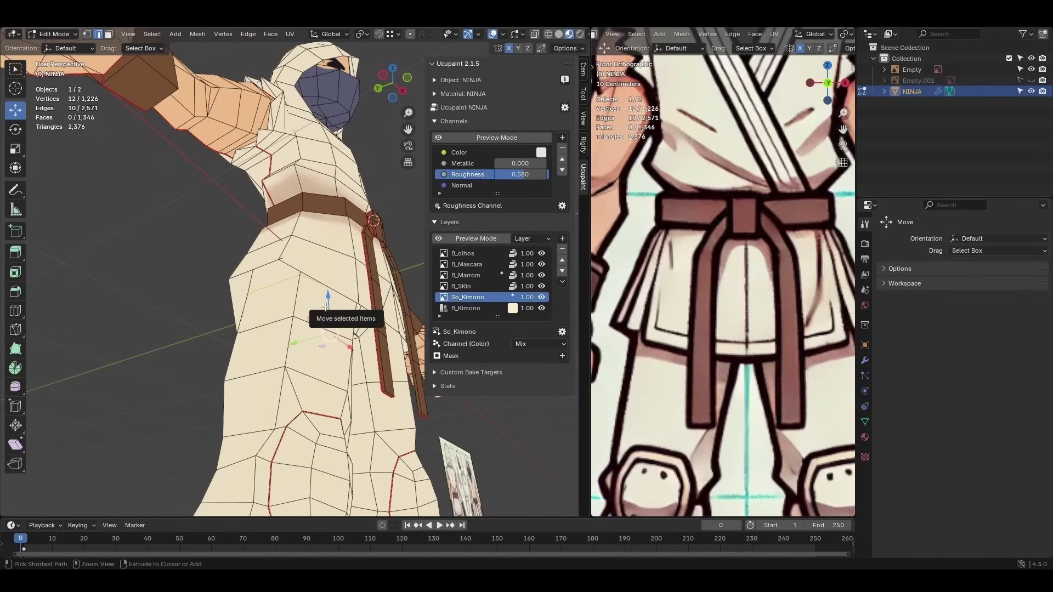
Grow the selection over the kimono skirt, hide the rest, and return to Texture Paint
key("ctrl+KP_Add")
key("ctrl+KP_Add")
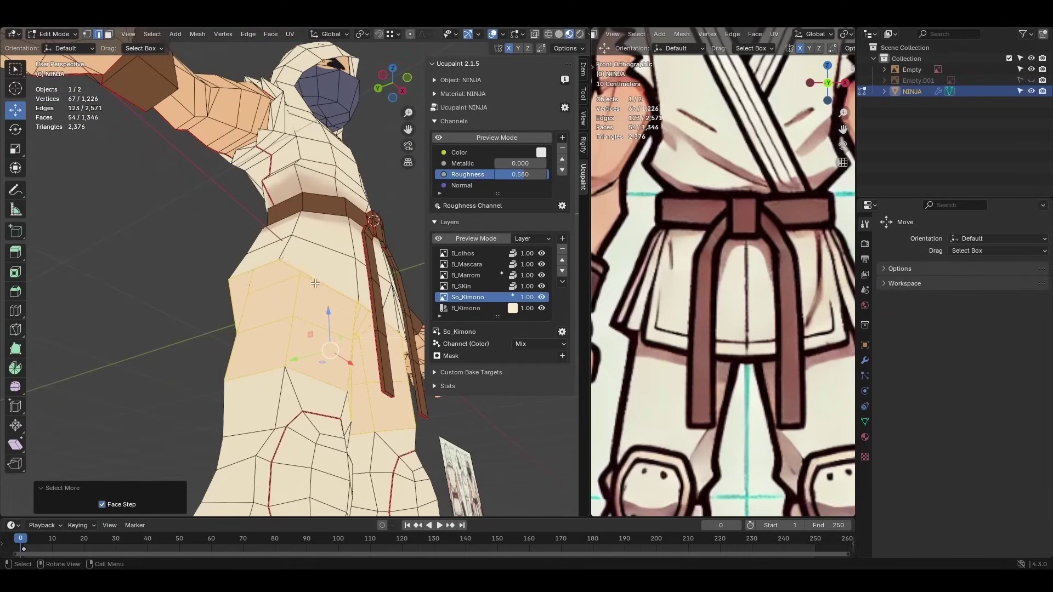
middle_click_drag(315, 283, 269, 320)
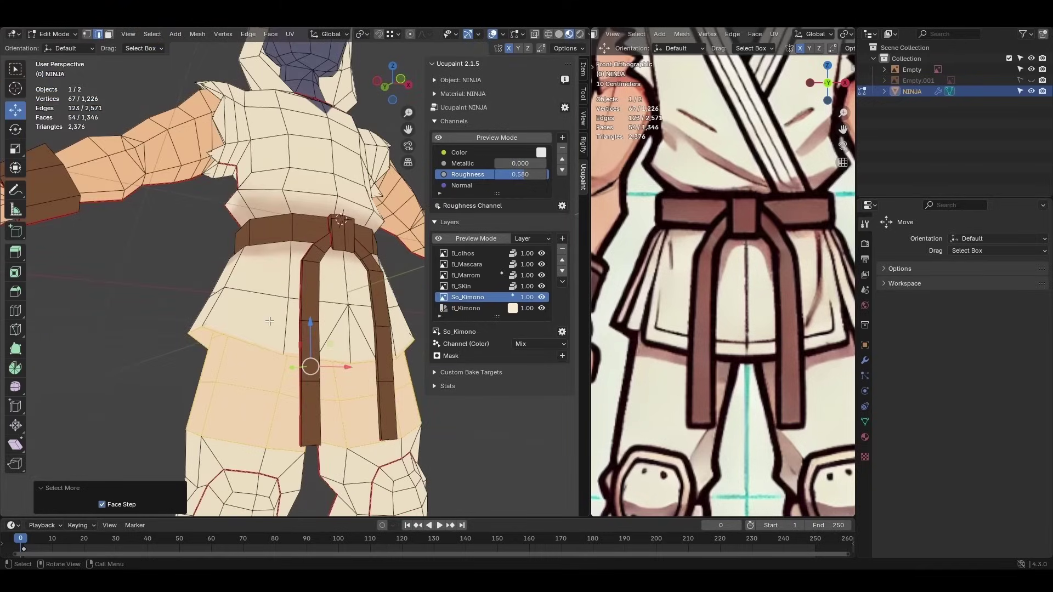
key("shift+h")
mouse_move(269, 321)
middle_mouse_down()
mouse_move(300, 254)
mouse_move(260, 218)
mouse_move(258, 187)
middle_mouse_up()
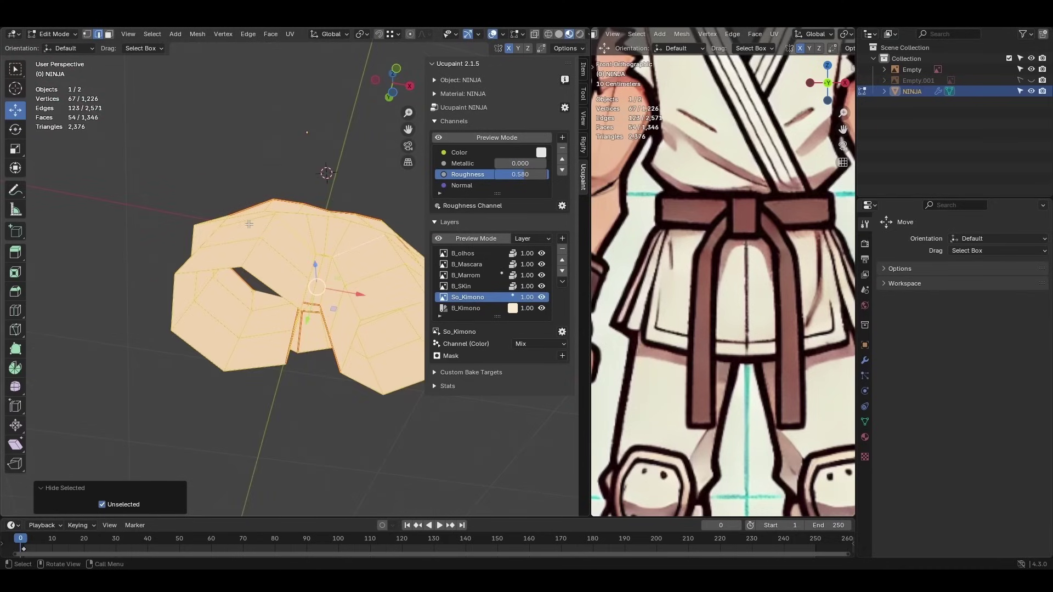
key("ctrl+Tab")
left_click(318, 187)
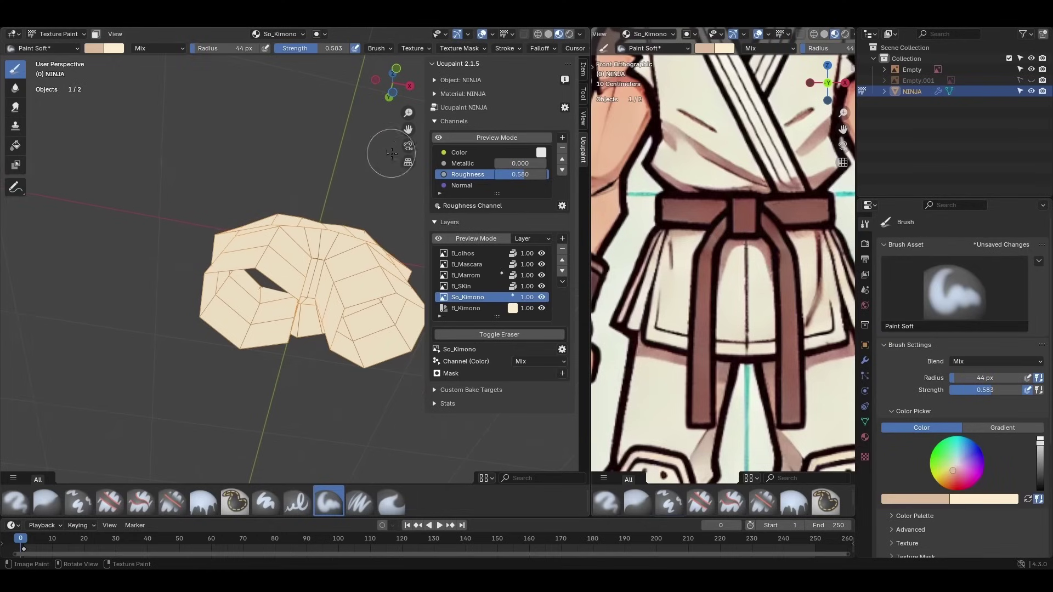
Enlarge the brush to 71 px and paint mirrored tan shading on the kimono piece
key("f")
left_click(330, 216)
middle_click_drag(254, 160, 306, 165)
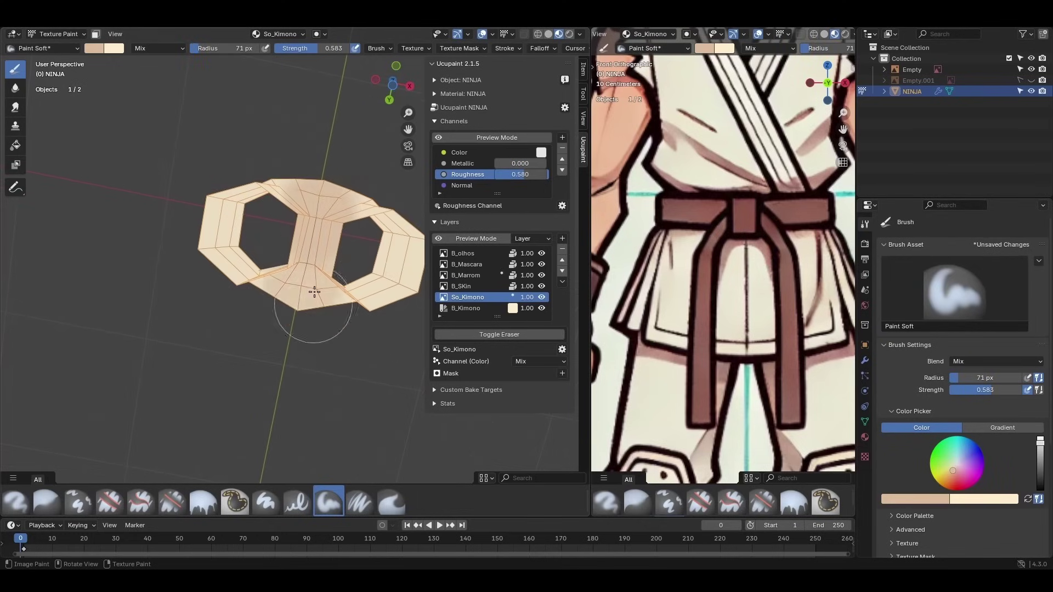
mouse_move(294, 294)
middle_mouse_down()
mouse_move(271, 219)
mouse_move(298, 199)
middle_mouse_up()
mouse_move(298, 200)
left_mouse_down()
mouse_move(234, 212)
mouse_move(235, 188)
mouse_move(282, 212)
mouse_move(275, 187)
mouse_move(219, 153)
mouse_move(175, 176)
left_mouse_up()
mouse_move(176, 176)
middle_mouse_down()
mouse_move(219, 263)
mouse_move(261, 274)
mouse_move(258, 285)
middle_mouse_up()
left_click(203, 501)
mouse_move(274, 339)
middle_mouse_down()
mouse_move(201, 203)
mouse_move(297, 245)
mouse_move(219, 279)
mouse_move(229, 180)
mouse_move(201, 228)
mouse_move(181, 203)
middle_mouse_up()
Reveal the whole ninja in Edit Mode, return to Texture Paint, and hide overlays
left_click(57, 33)
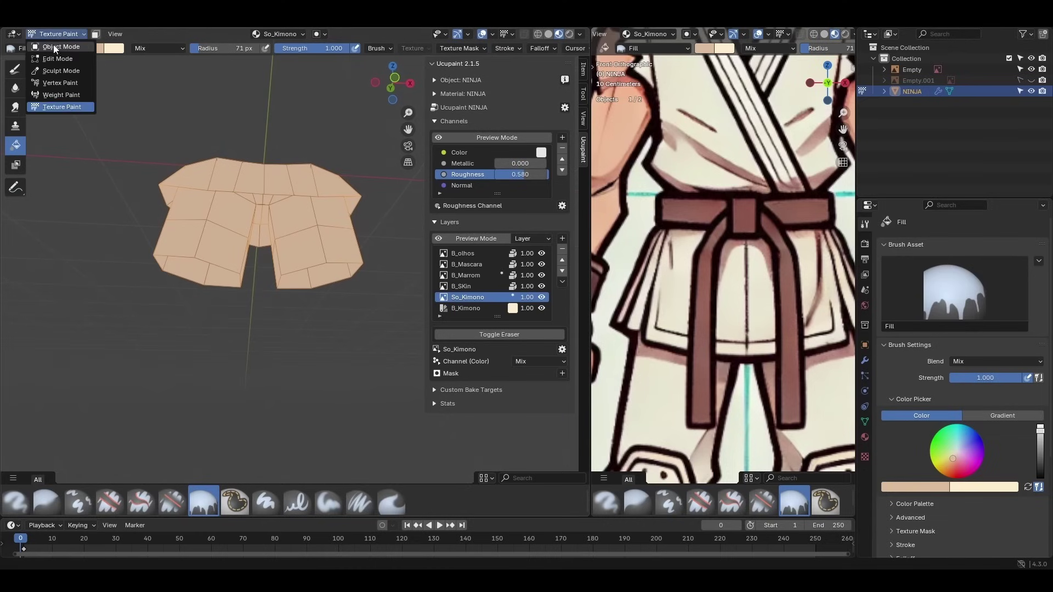
left_click(52, 59)
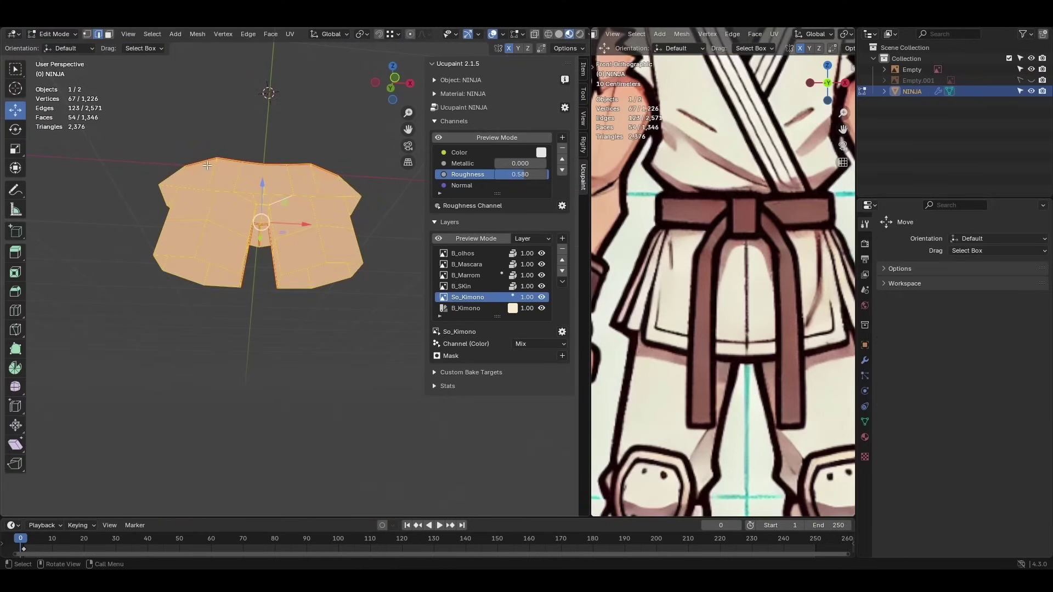
key("alt+h")
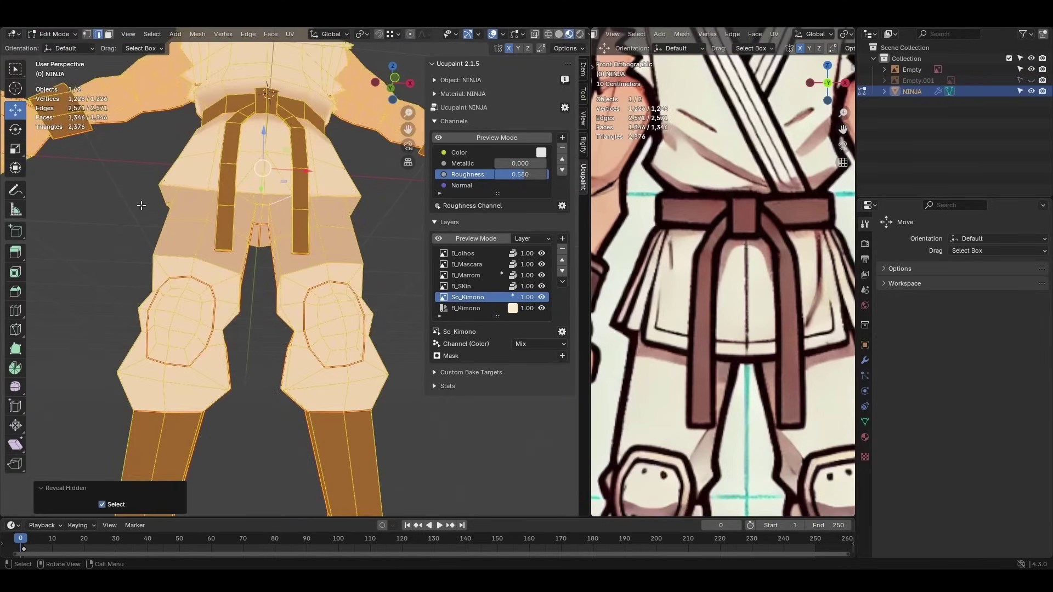
key("ctrl+Tab")
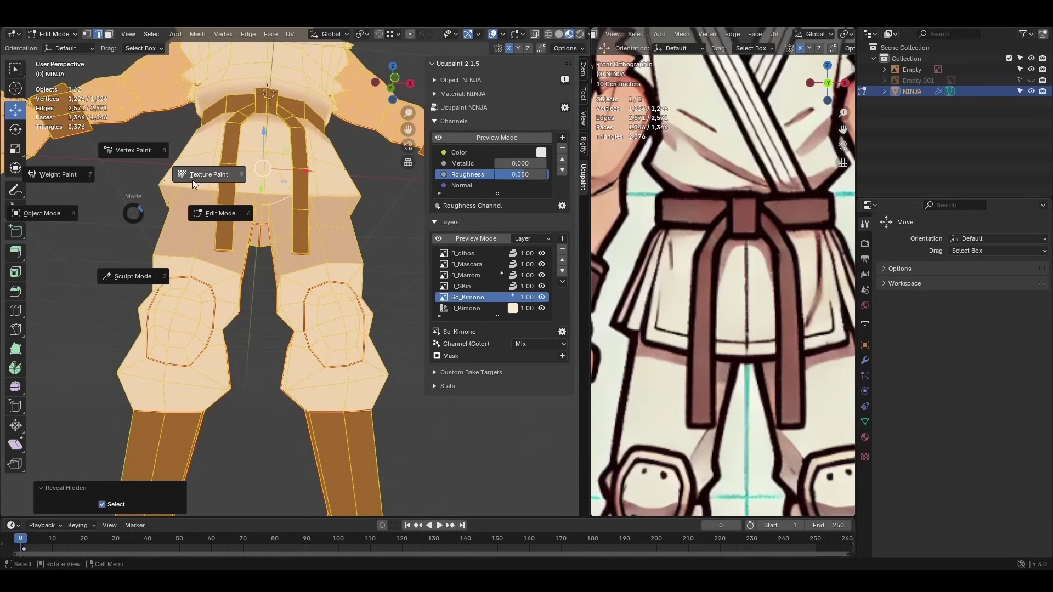
left_click(195, 177)
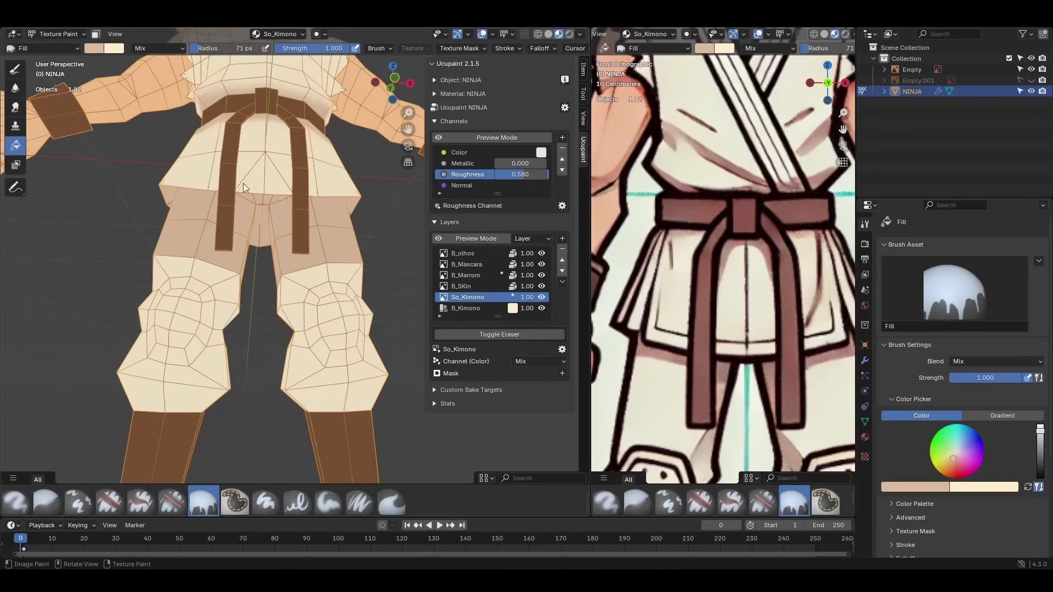
left_click(479, 35)
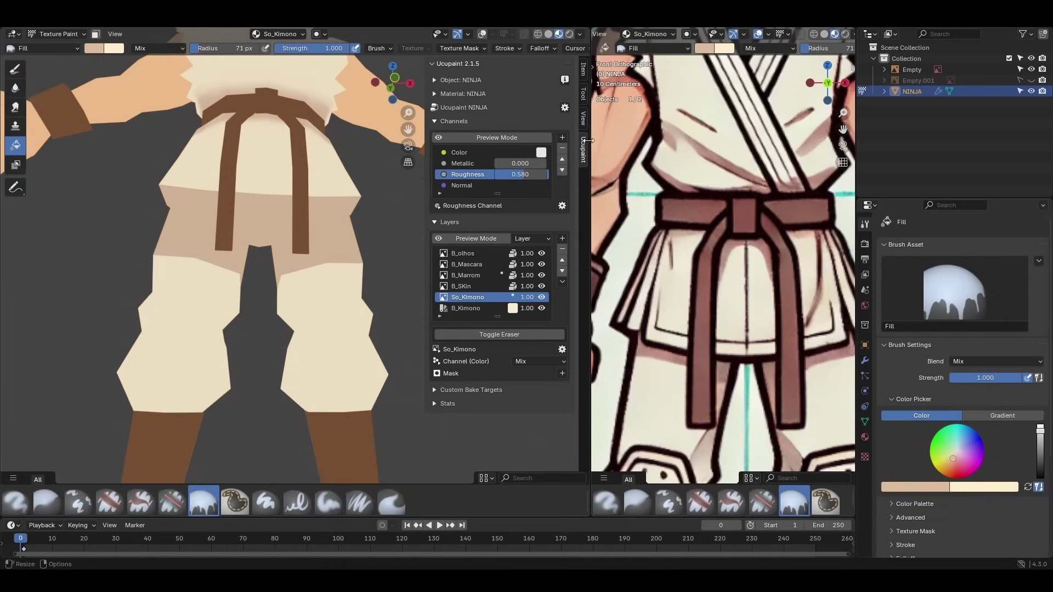
scroll(351, 244, "down", 3)
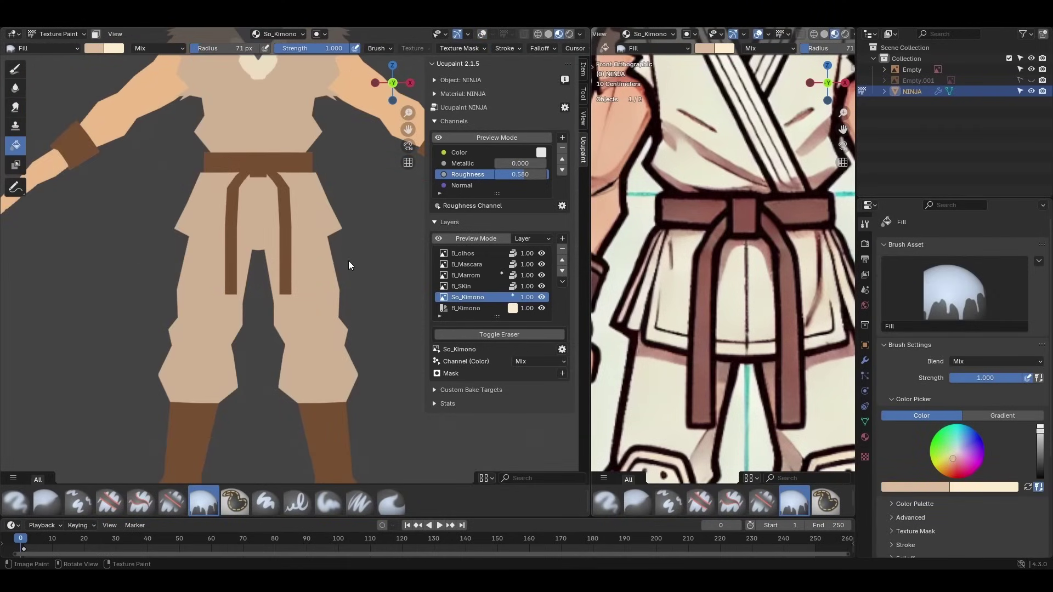
mouse_move(348, 261)
middle_mouse_down("ctrl")
mouse_move(250, 335)
mouse_move(206, 342)
mouse_move(323, 315)
mouse_move(254, 313)
mouse_move(263, 307)
mouse_move(266, 235)
mouse_move(314, 215)
mouse_move(300, 262)
middle_mouse_up("ctrl")
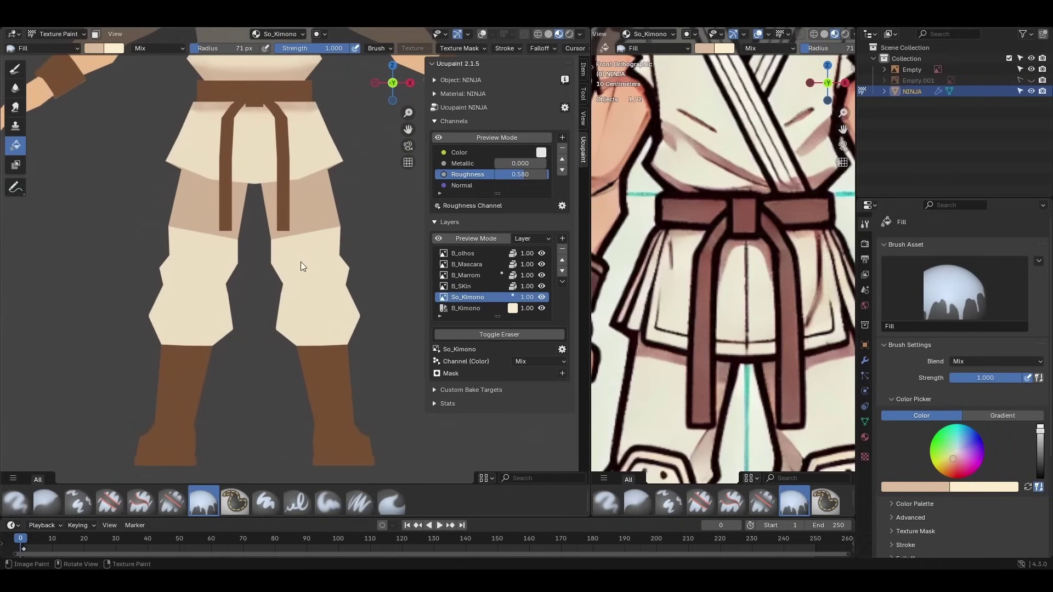
Switch to the soft paint brush with a 27 px radius and strength 1.000
left_click(15, 69)
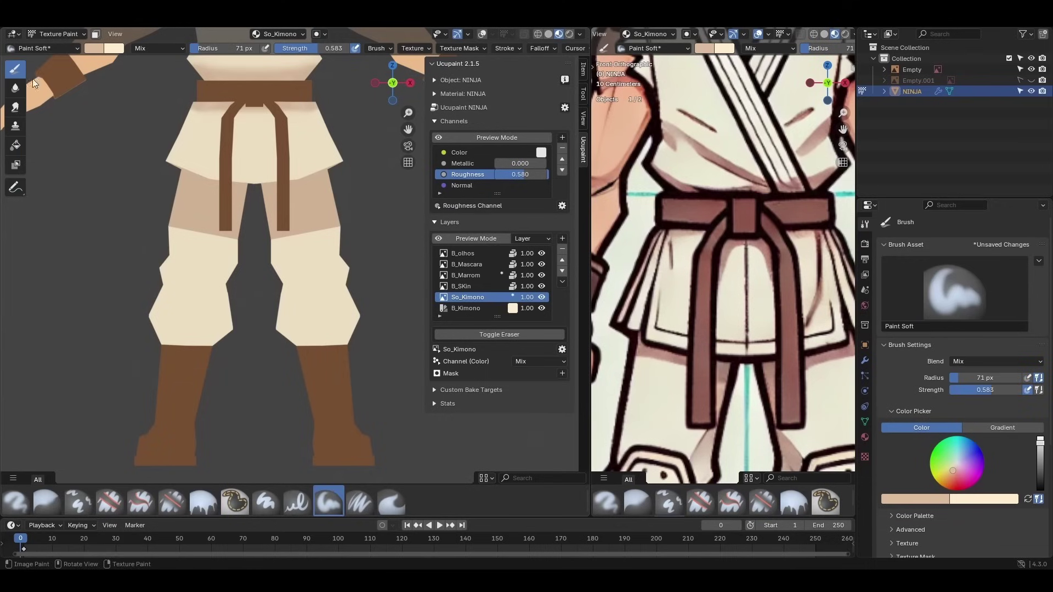
middle_click_drag(257, 232, 263, 273, "shift")
key("f")
left_click(272, 288)
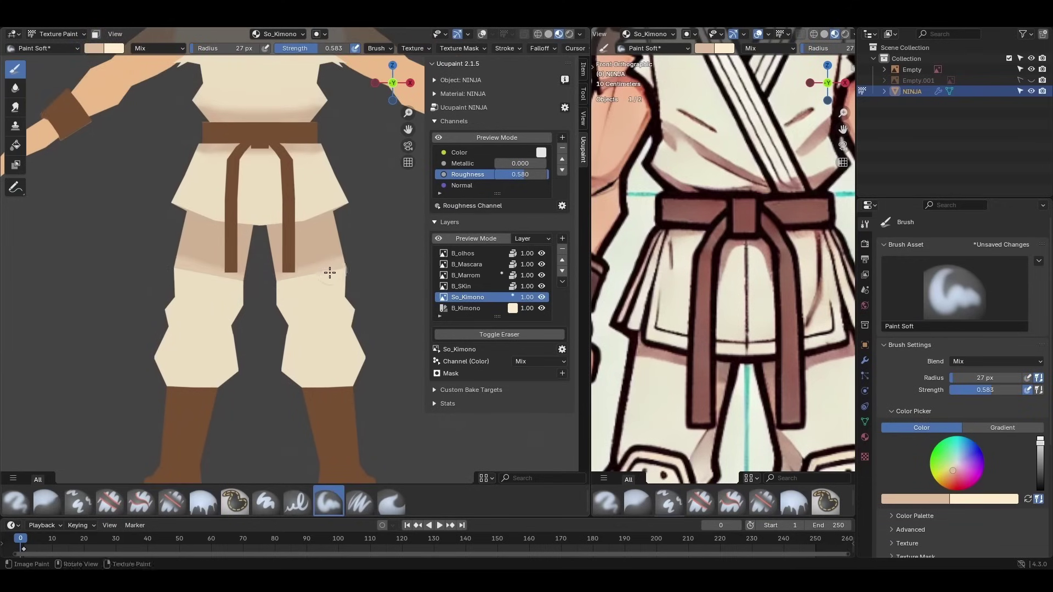
left_click_drag(309, 43, 370, 49)
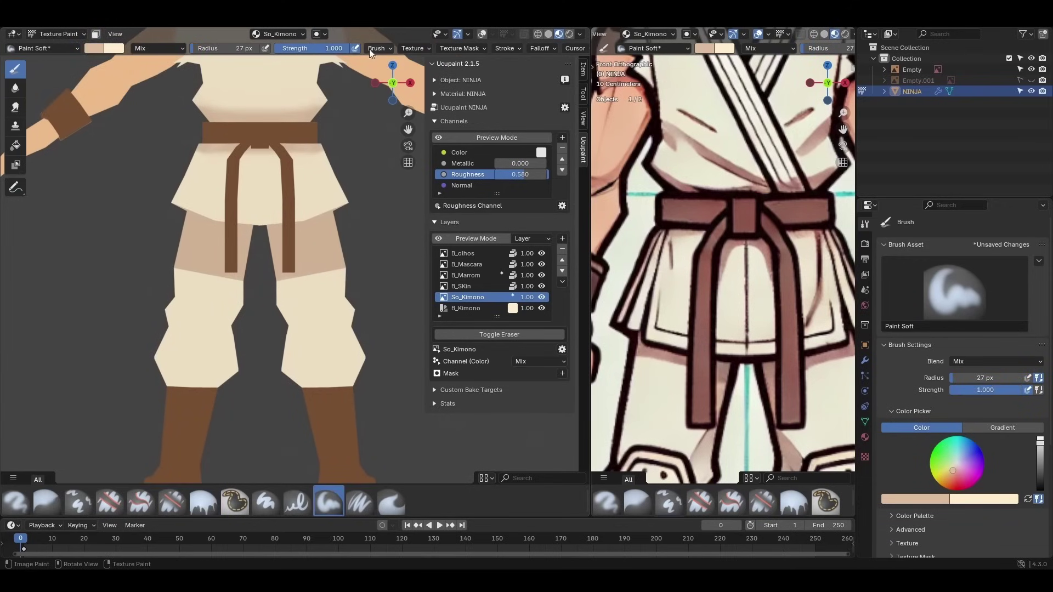
Paint cream over the tan thigh bands and the shading band under the skirt
key("ctrl+z")
left_click_drag(273, 287, 358, 254)
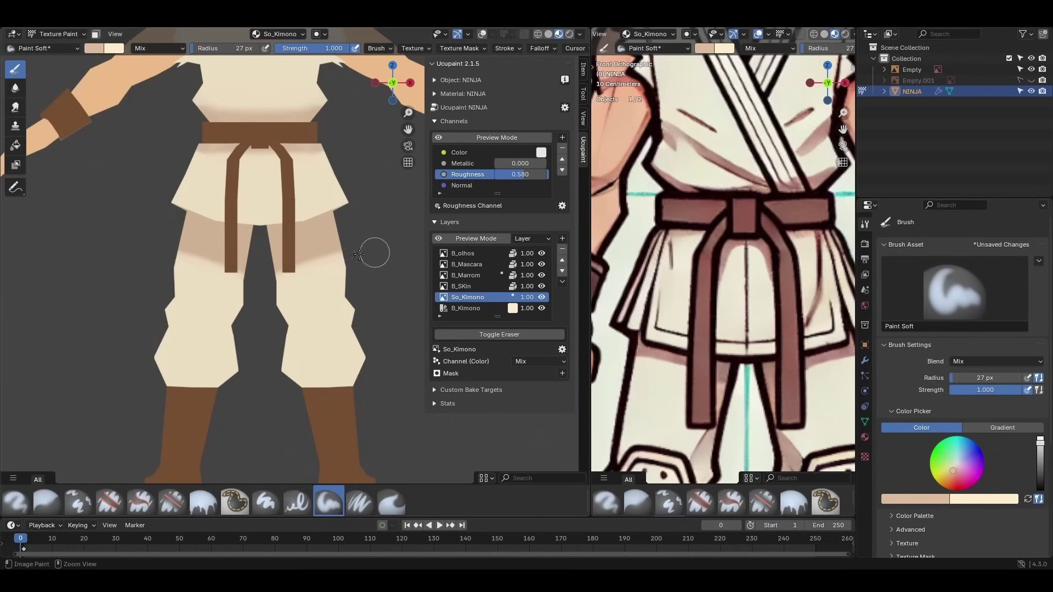
key("ctrl+shift+z")
key("ctrl+z")
key("ctrl+z")
scroll(927, 502, "down", 4)
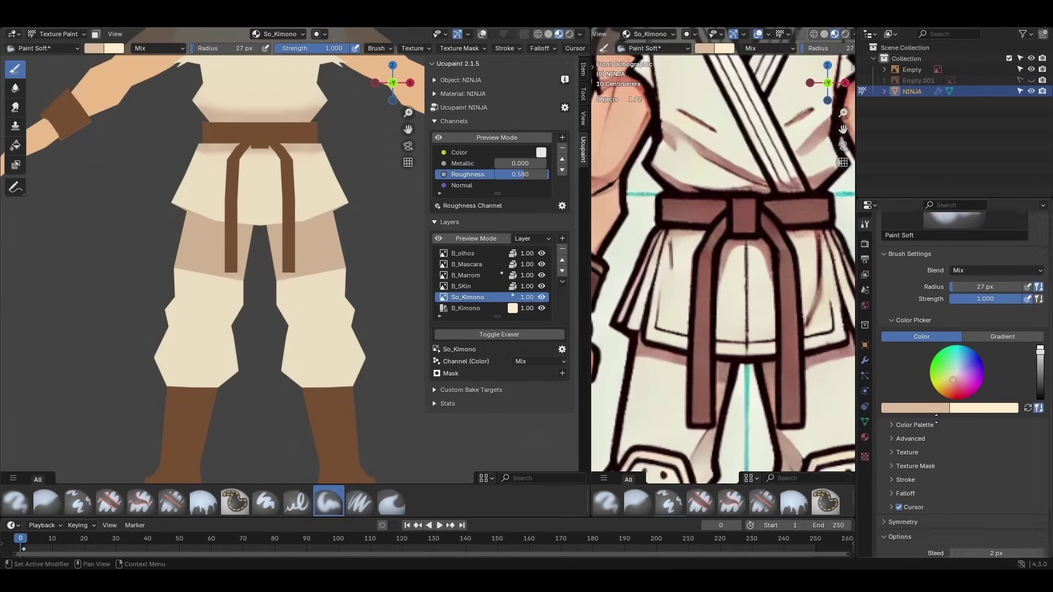
scroll(938, 479, "down", 2)
mouse_move(285, 271)
left_mouse_down()
mouse_move(313, 266)
mouse_move(273, 281)
mouse_move(326, 256)
left_mouse_up()
left_click_drag(264, 265, 368, 229)
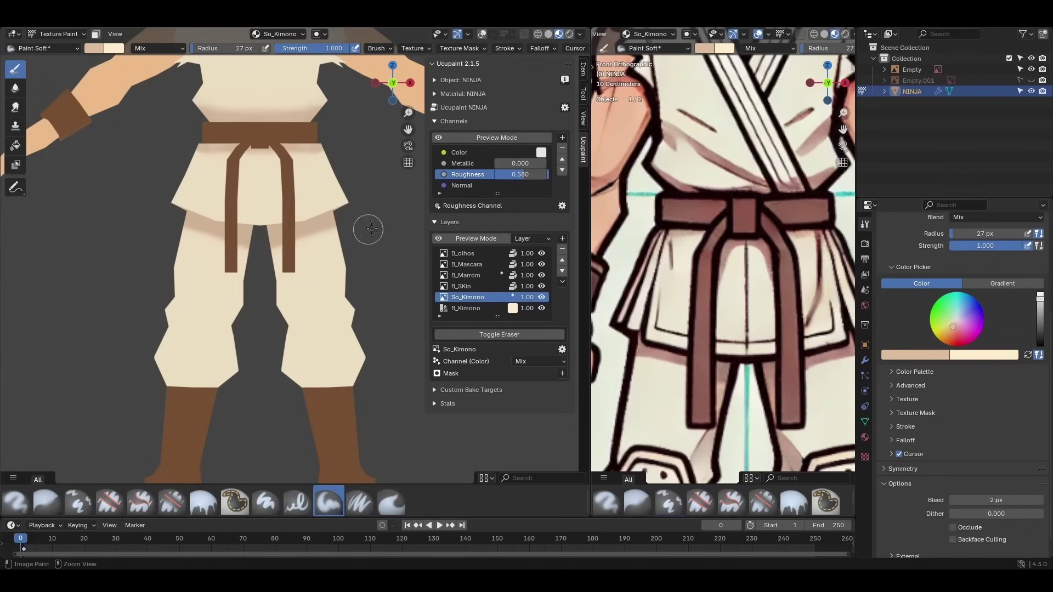
left_click_drag(262, 258, 366, 225)
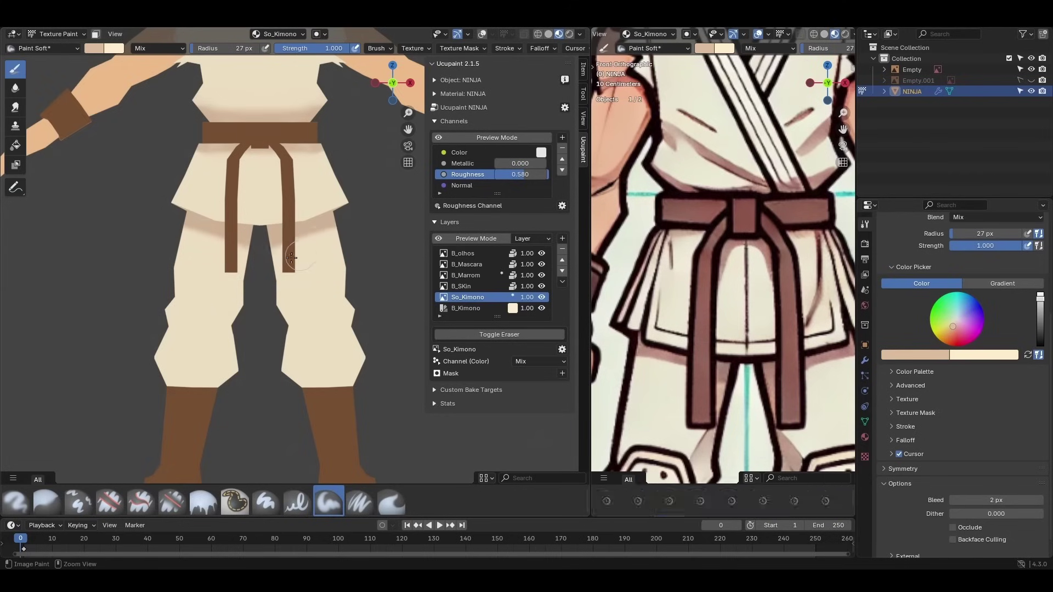
mouse_move(376, 214)
middle_mouse_down()
mouse_move(155, 251)
mouse_move(306, 260)
mouse_move(281, 251)
middle_mouse_up()
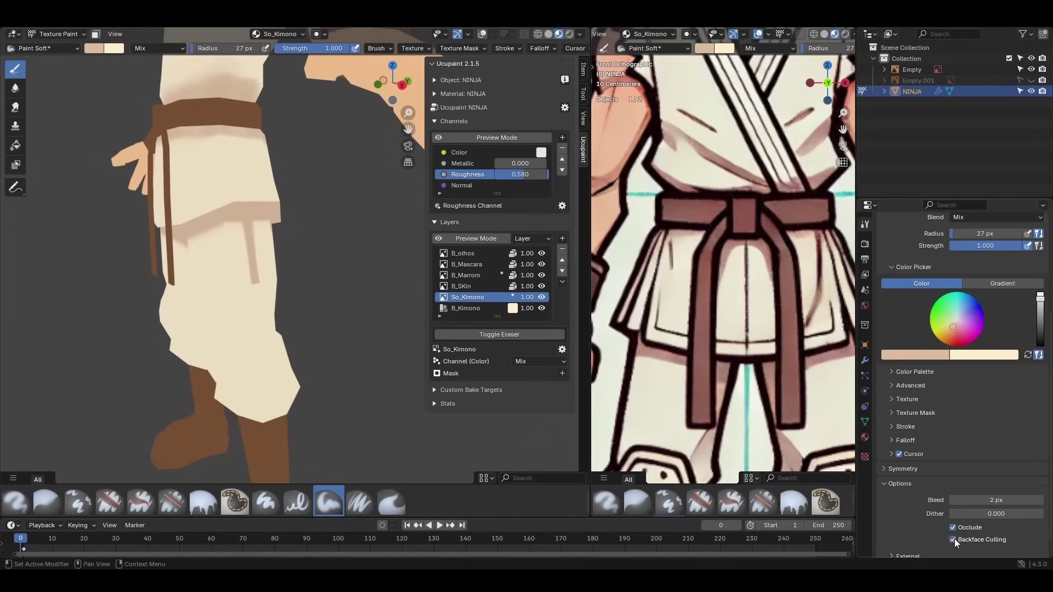
Orbit and zoom around the legs to inspect the cream repaint
middle_click_drag(235, 261, 221, 266)
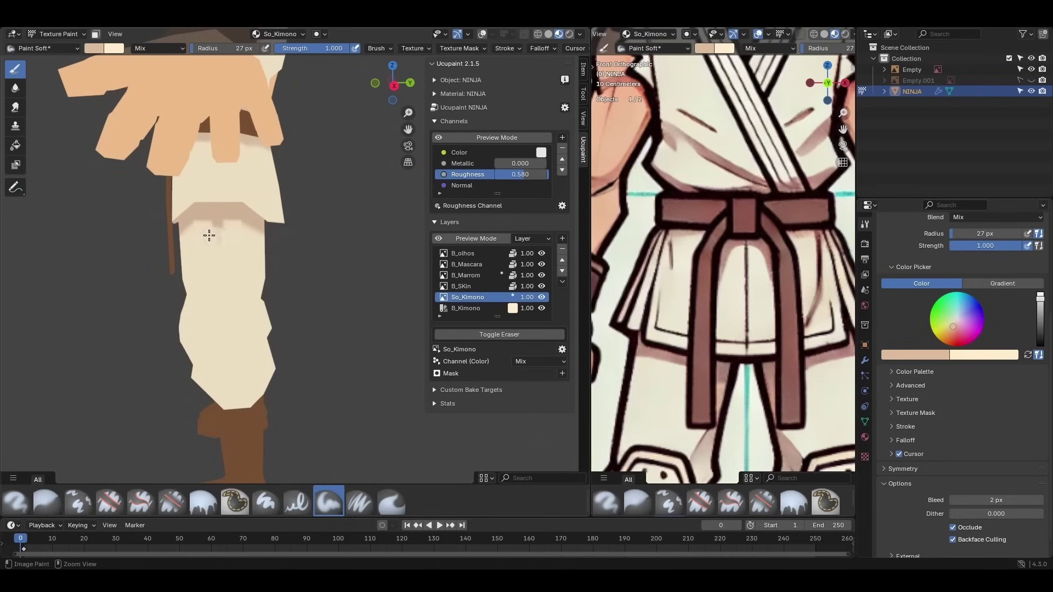
mouse_move(257, 235)
middle_mouse_down("ctrl")
mouse_move(181, 193)
mouse_move(364, 281)
mouse_move(322, 276)
middle_mouse_up("ctrl")
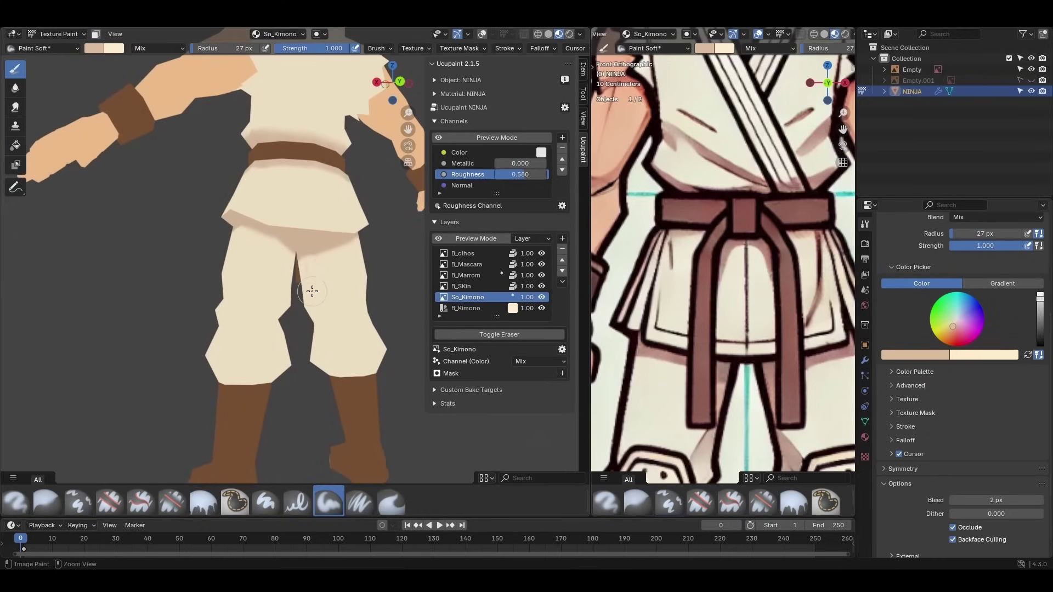
mouse_move(329, 266)
middle_mouse_down()
mouse_move(202, 131)
mouse_move(313, 236)
mouse_move(261, 255)
middle_mouse_up()
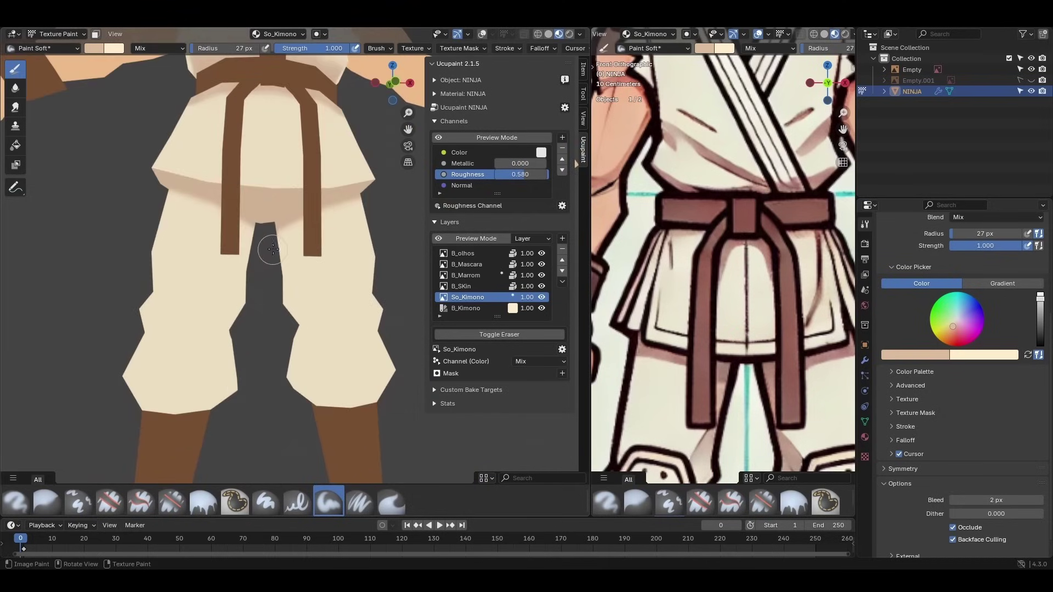
scroll(273, 249, "down", 3)
scroll(313, 228, "down", 3)
scroll(313, 228, "up", 4)
mouse_move(312, 229)
middle_mouse_down()
mouse_move(371, 225)
mouse_move(336, 228)
mouse_move(326, 274)
middle_mouse_up()
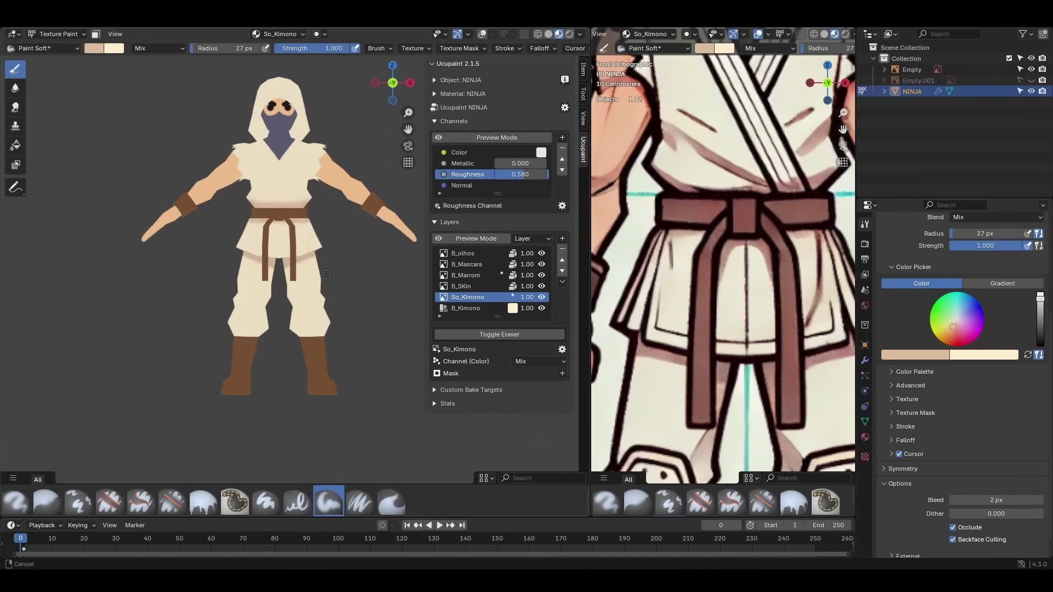
scroll(326, 274, "up", 2)
Toggle the So_Kimono layer off and on to compare the kimono shading
left_click(542, 297)
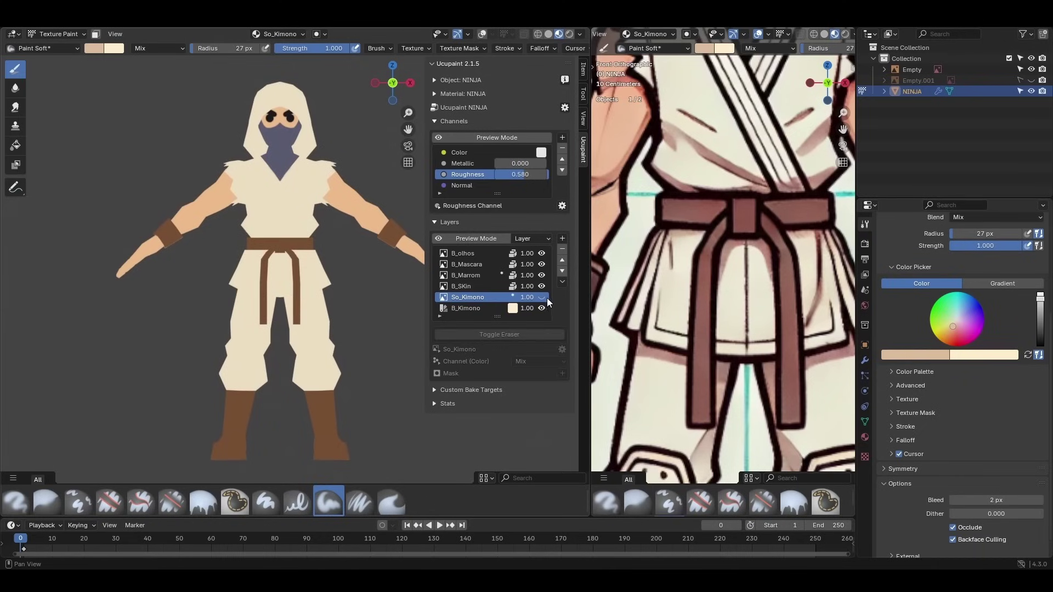
left_click(542, 297)
scroll(358, 201, "up", 1)
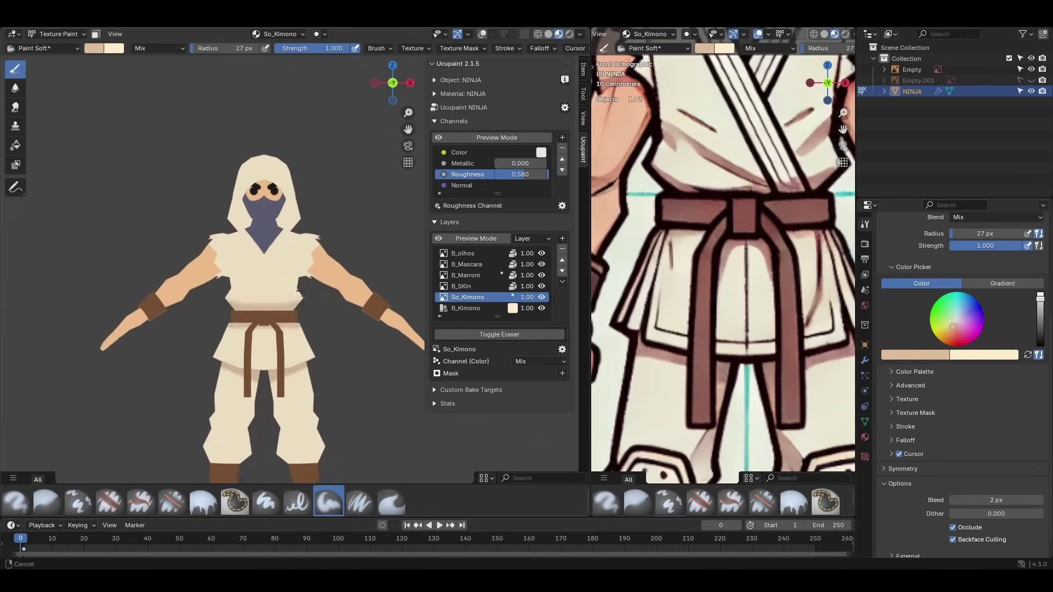
scroll(358, 201, "up", 2)
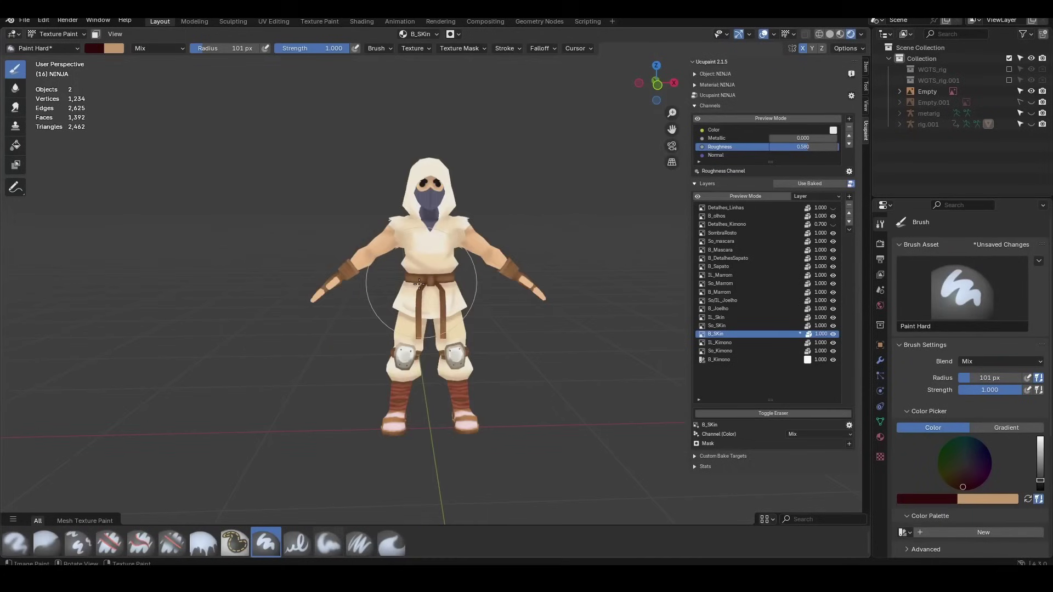
middle_click_drag(319, 329, 347, 291)
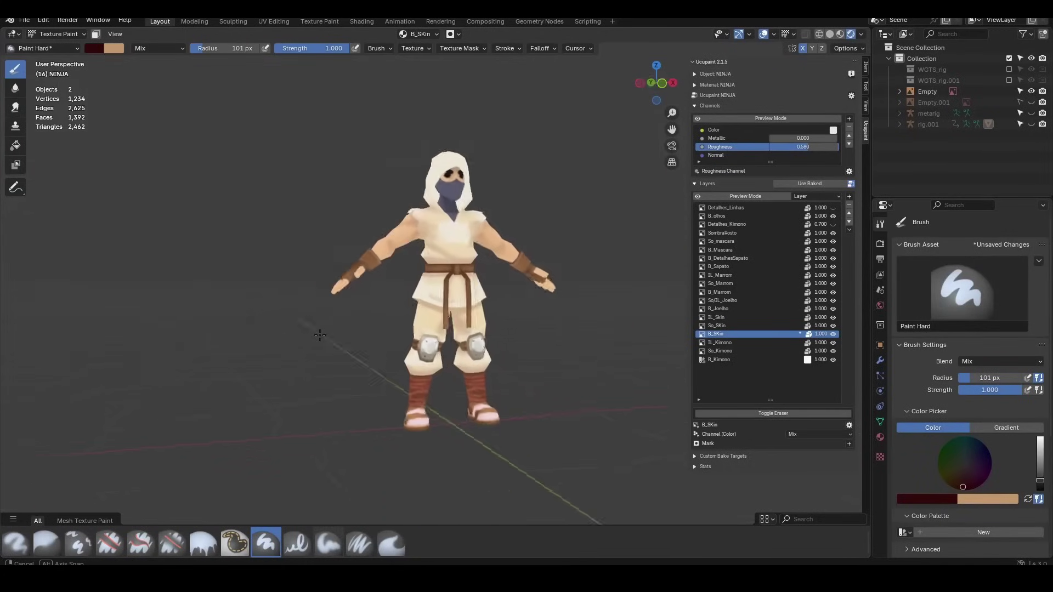
scroll(347, 291, "up", 2)
scroll(347, 290, "up", 2)
scroll(348, 291, "up", 2)
Resize the brush radius to 81 px
key("f")
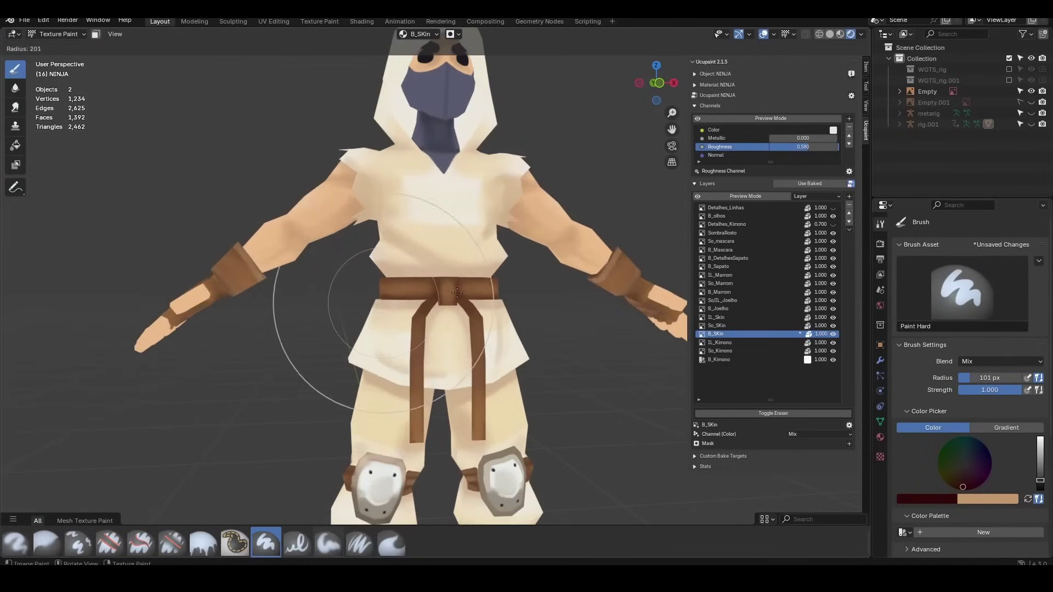
left_click(504, 282)
key("f")
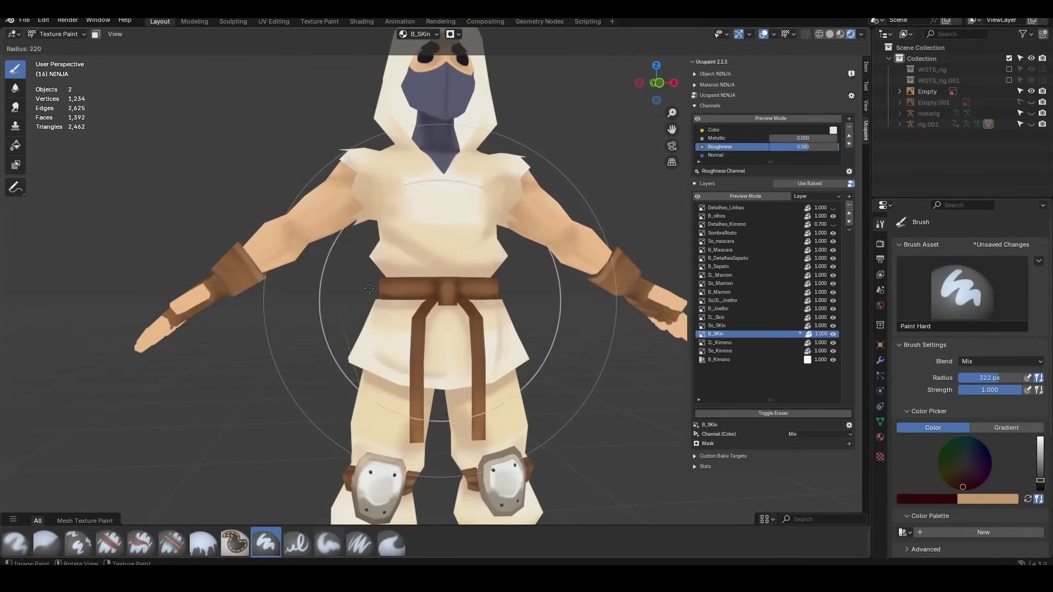
left_click(308, 291)
Try dark red and tan strokes on the chest, skirt and pants, then undo them back to cream
mouse_move(392, 333)
left_mouse_down()
mouse_move(447, 235)
mouse_move(423, 282)
mouse_move(394, 305)
left_mouse_up()
key("x")
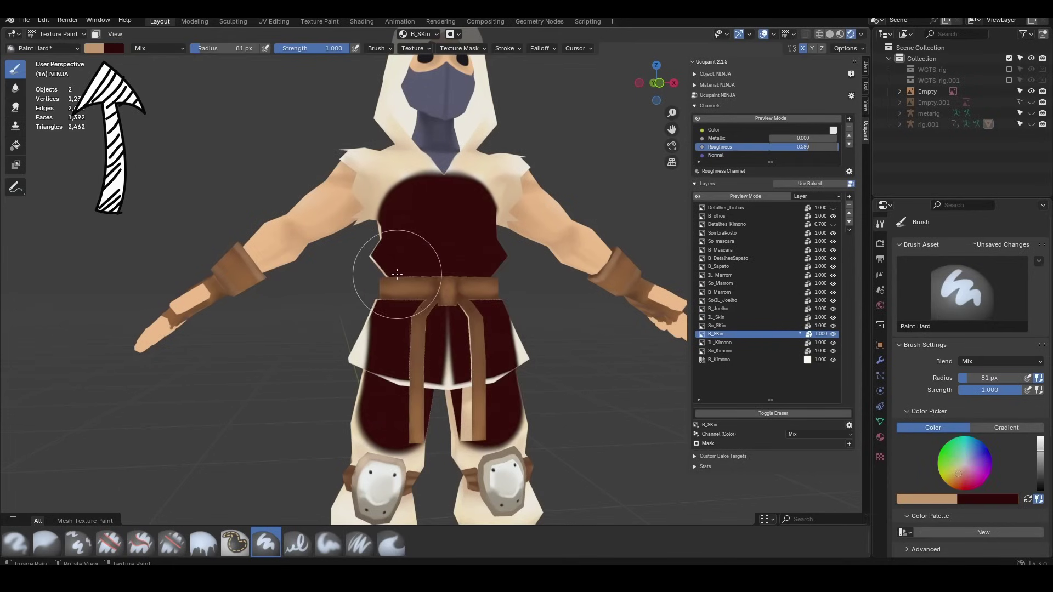
mouse_move(388, 266)
left_mouse_down()
mouse_move(416, 240)
mouse_move(376, 388)
left_mouse_up()
key("x")
left_click_drag(471, 225, 407, 245)
key("ctrl+z")
key("ctrl+z")
key("ctrl+z")
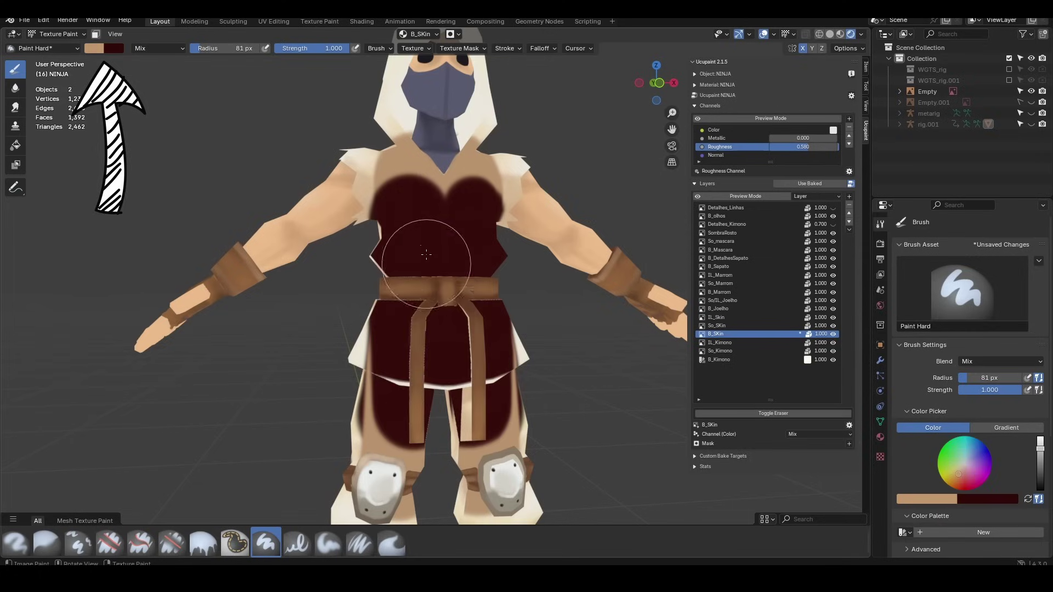
key("ctrl+shift+z")
key("ctrl+shift+z")
key("ctrl+z")
key("ctrl+z")
key("ctrl+z")
key("ctrl+z")
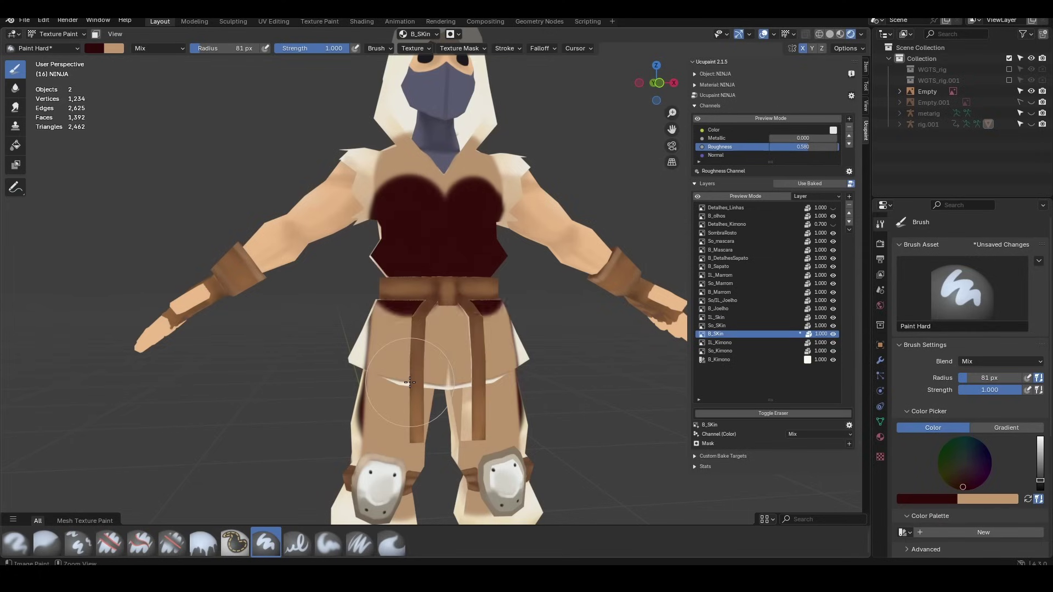
key("ctrl+z")
key("ctrl+z")
key("ctrl+z")
key("ctrl+z")
Set the brush radius to 9 px in the stroke settings, undoing stray line strokes
left_click(509, 49)
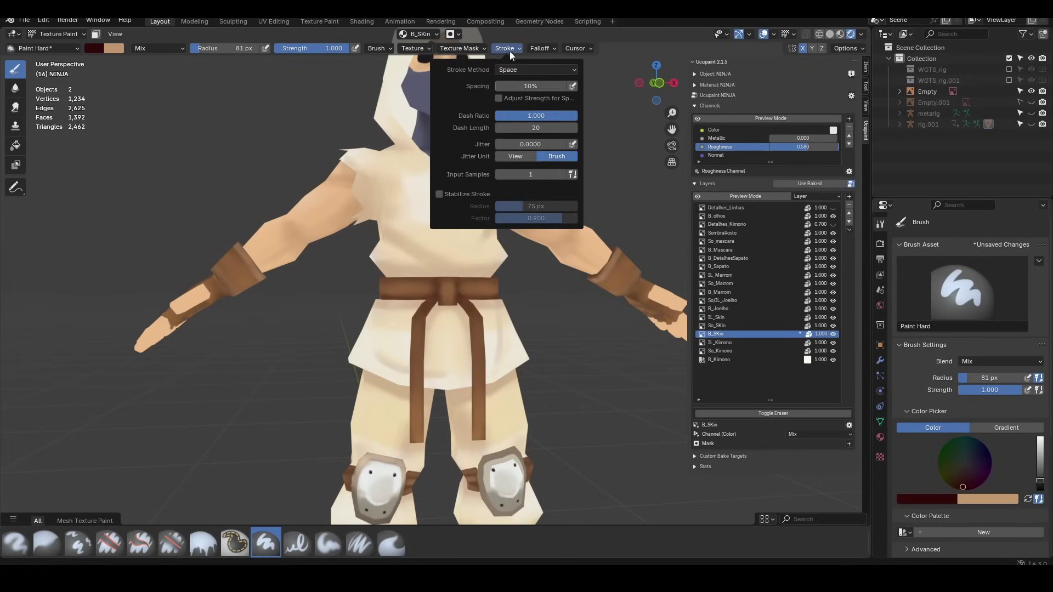
key("f")
left_click(415, 284)
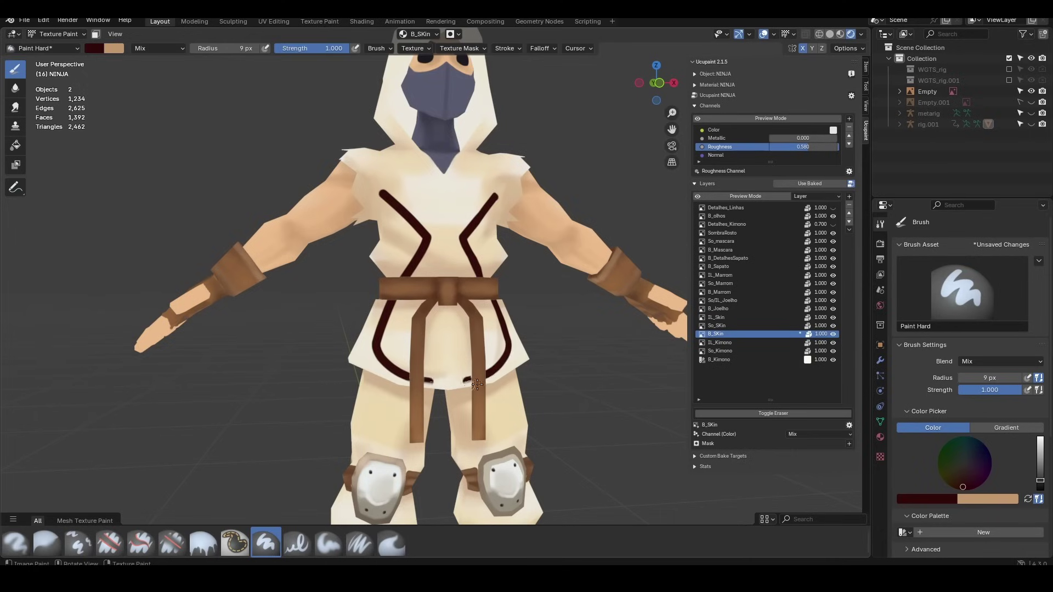
key("ctrl+z")
left_click(513, 48)
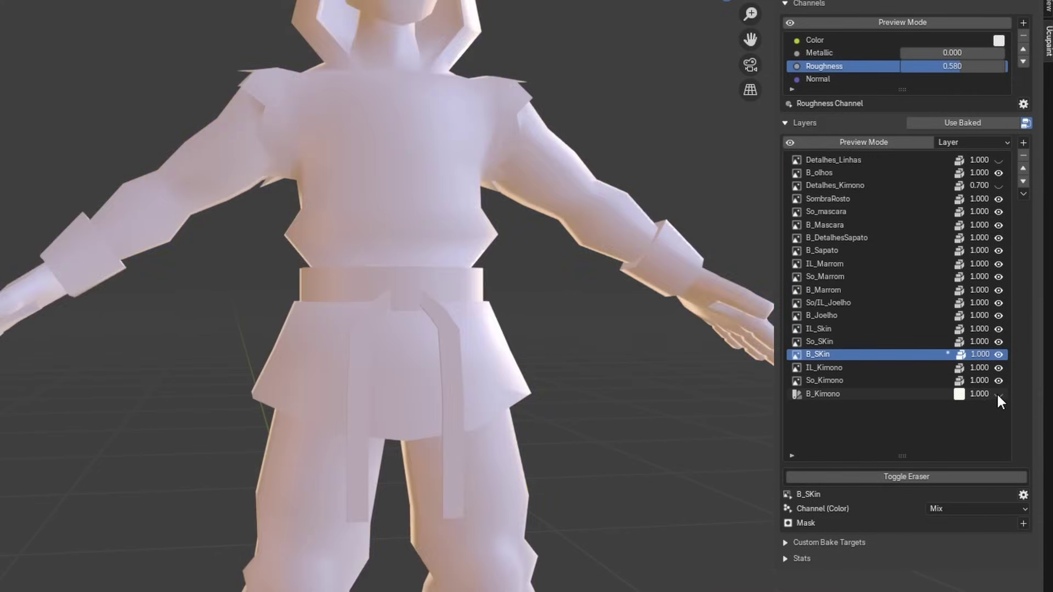
left_click(999, 380)
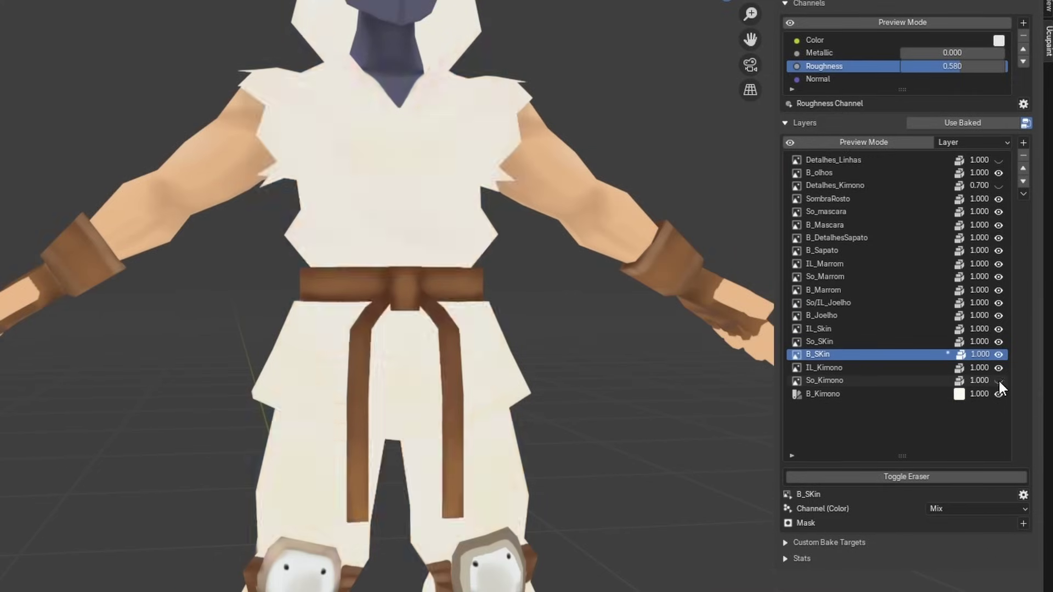
left_click(998, 381)
left_click(1000, 355)
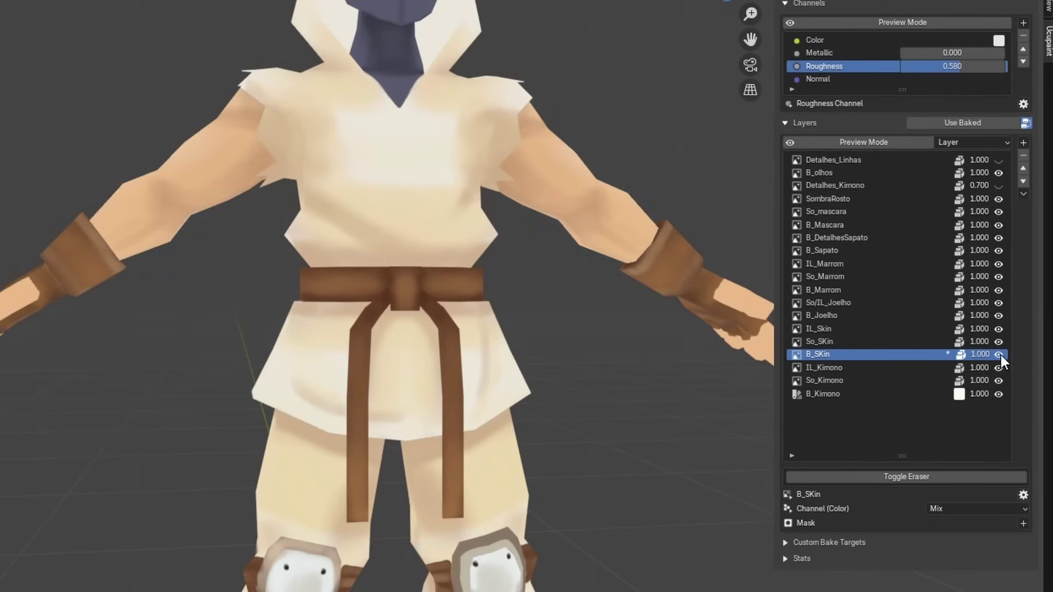
left_click(1000, 355)
left_click(999, 315)
left_click(999, 315)
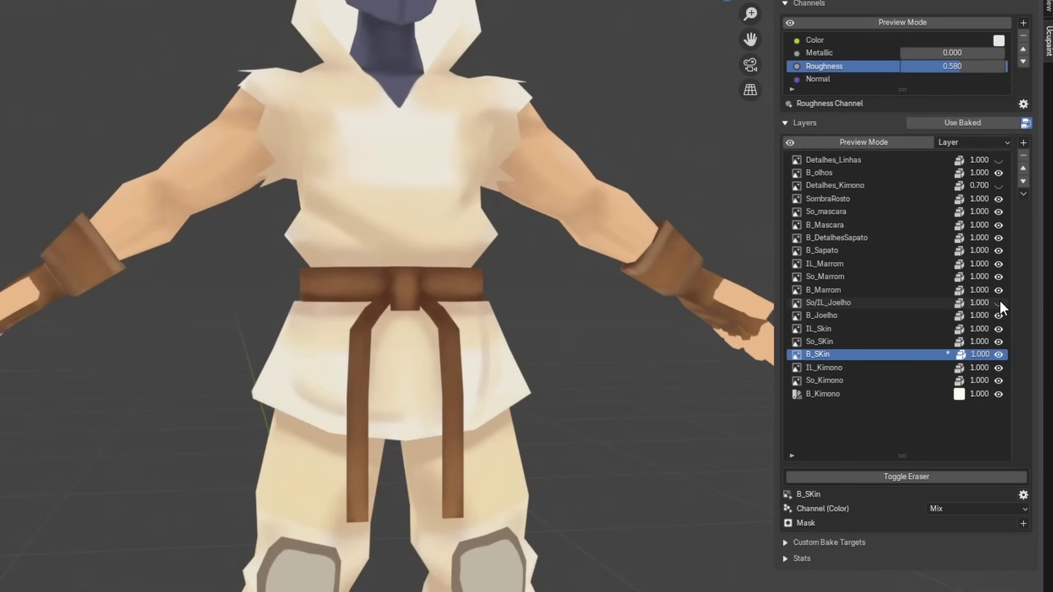
left_click(999, 290)
left_click(1000, 265)
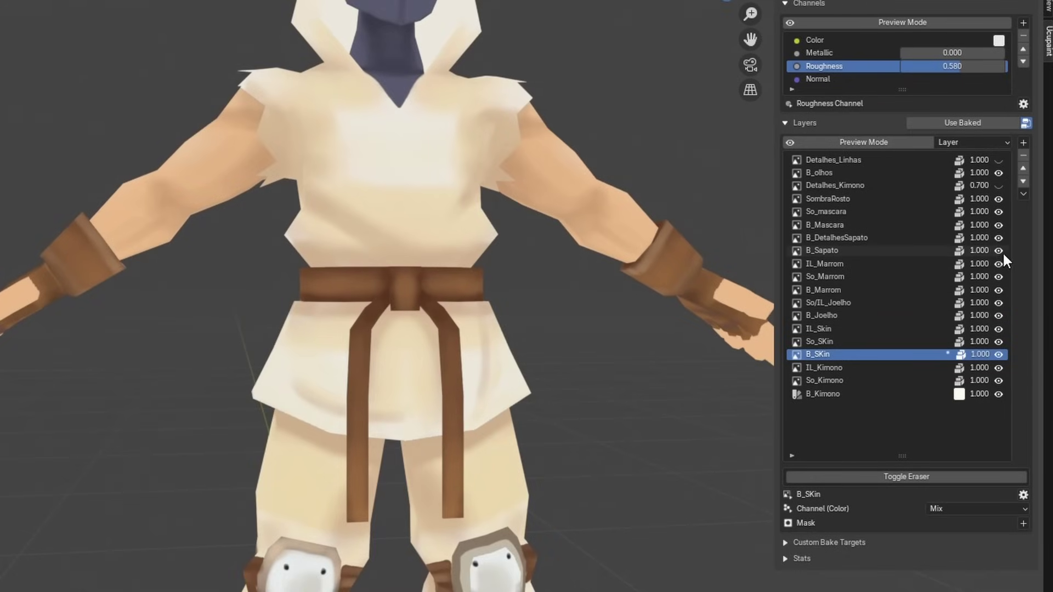
left_click(999, 225)
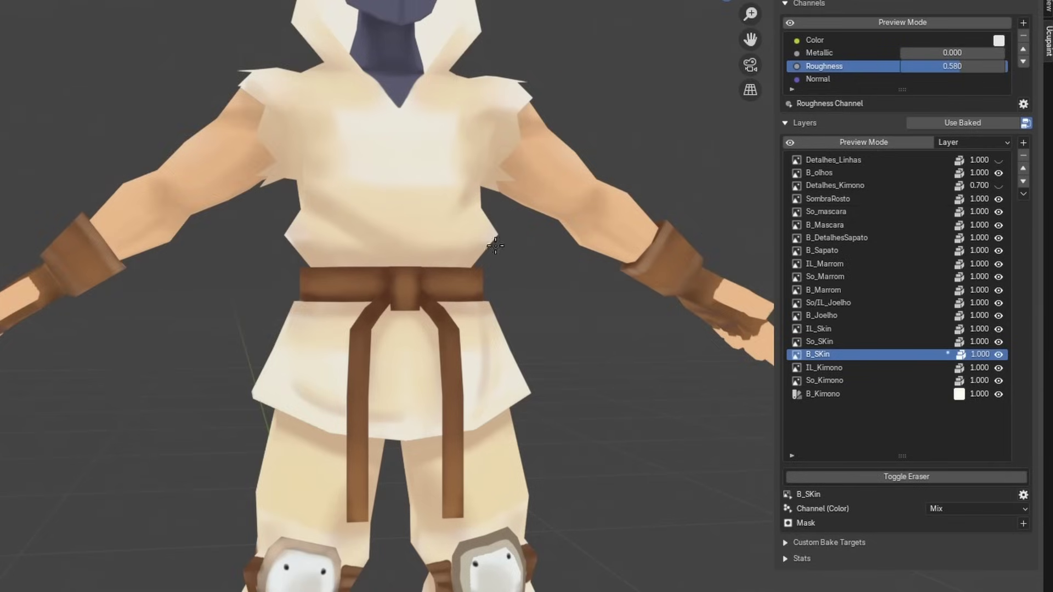
left_click(959, 394)
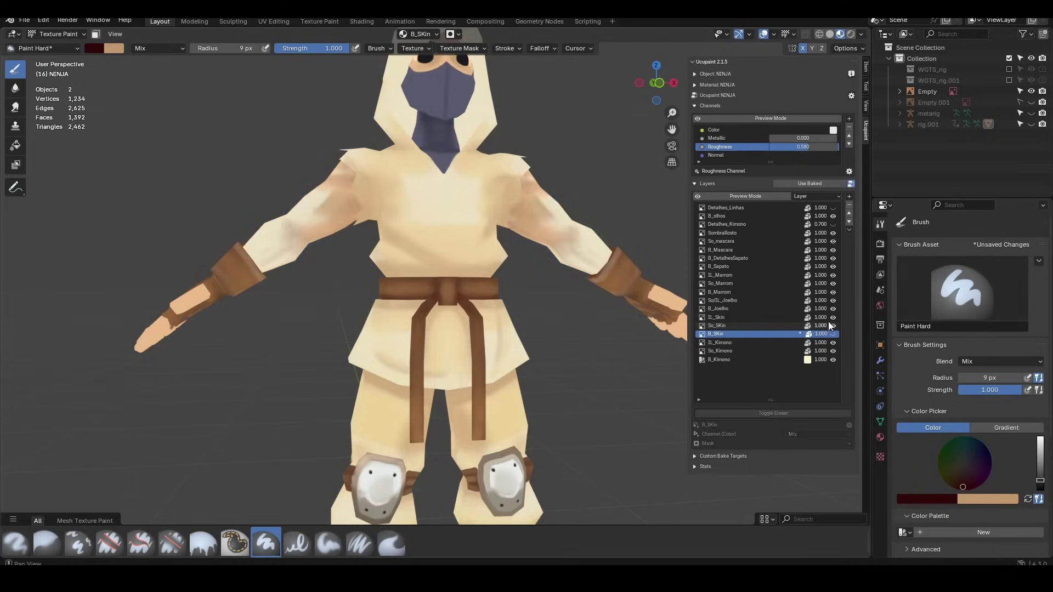
Switch IL_Kimono's Color blend from Overlay to Subtract, then to Screen
left_click(818, 283)
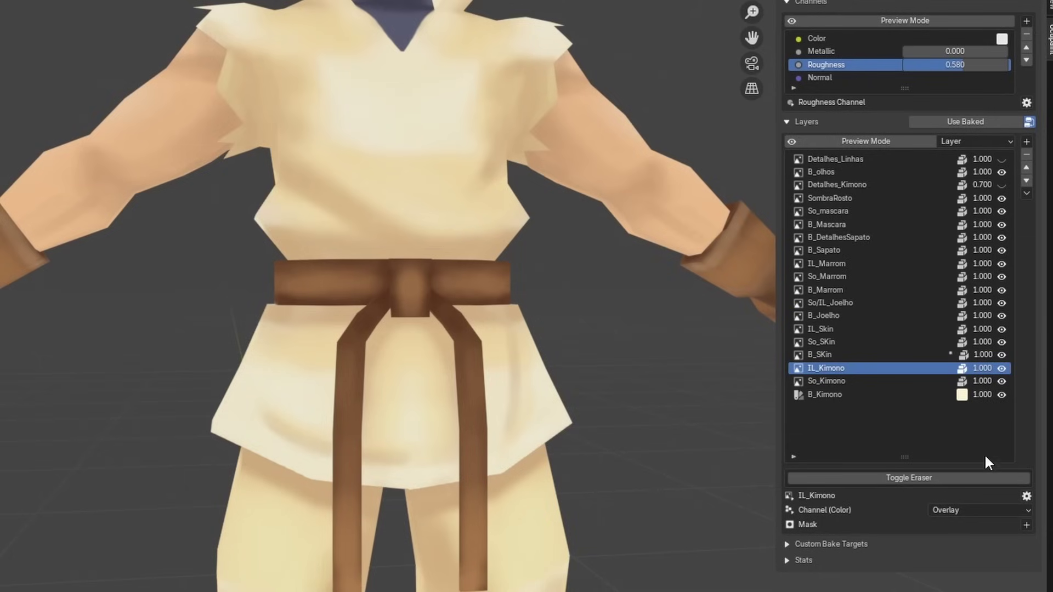
left_click(979, 510)
left_click(948, 264)
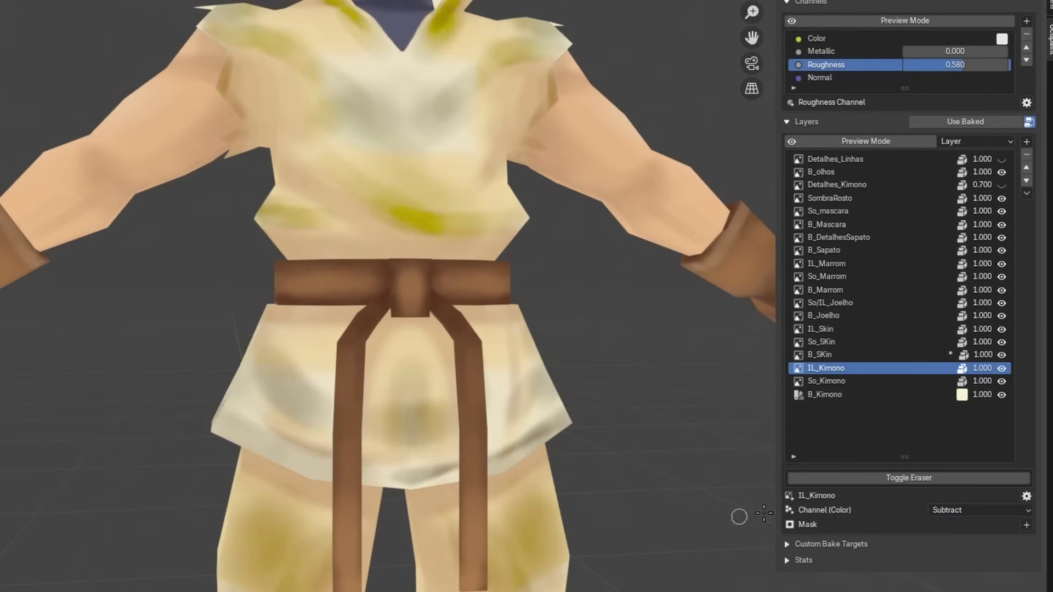
left_click(954, 511)
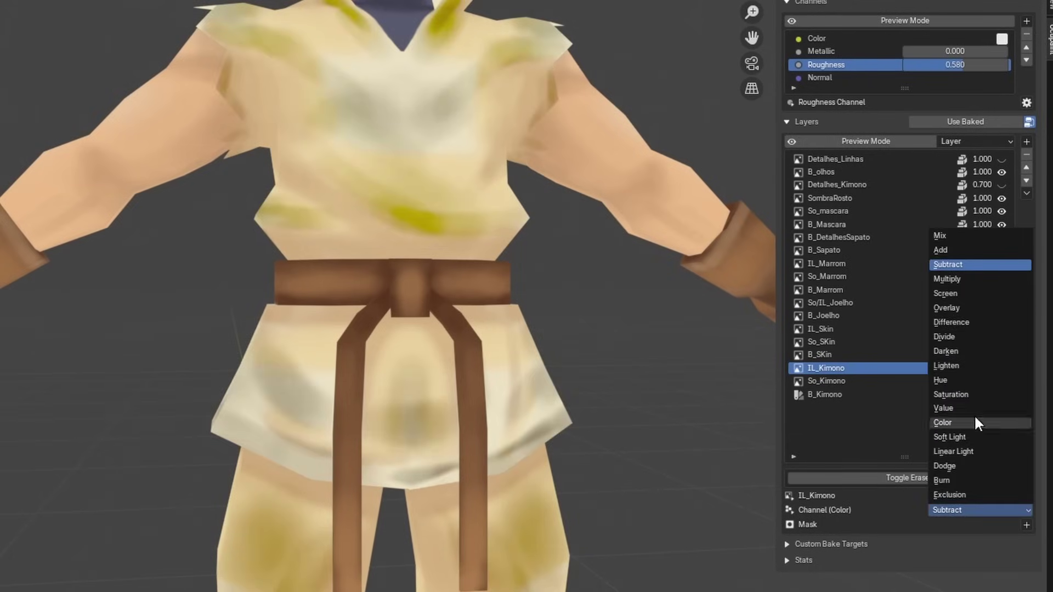
left_click(947, 294)
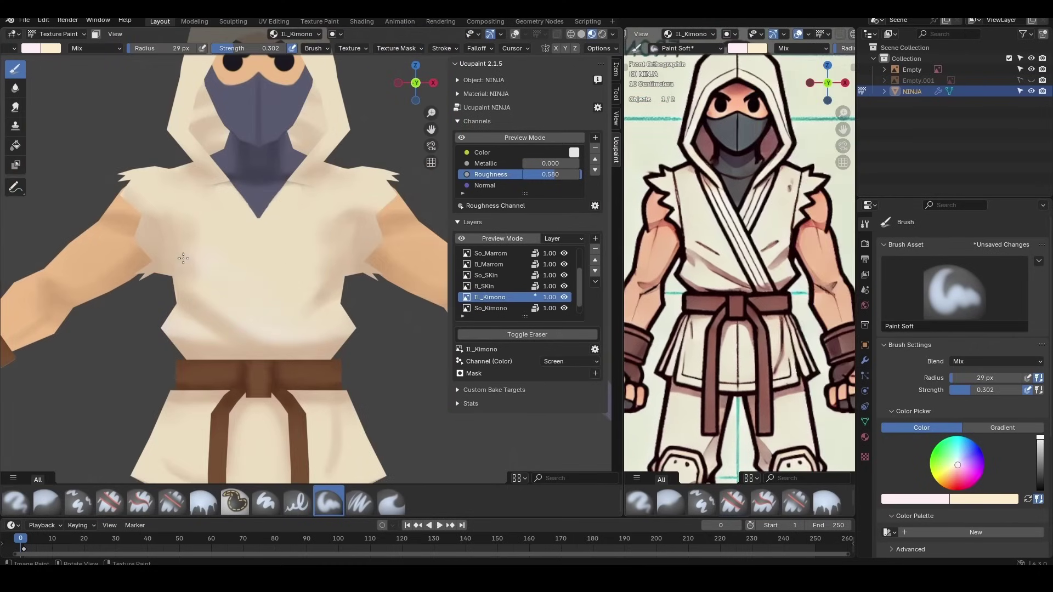
Paint a soft white highlight on the knee pads on So_mascara with face-restricted painting
scroll(276, 218, "up", 4)
left_click(494, 264)
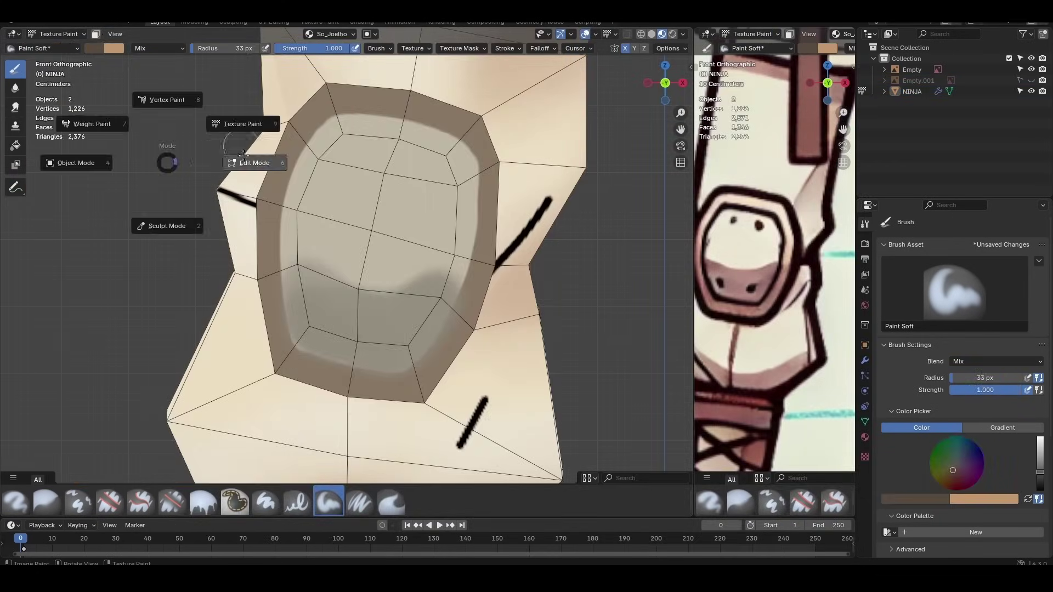
key("m")
key("f")
left_click(418, 385)
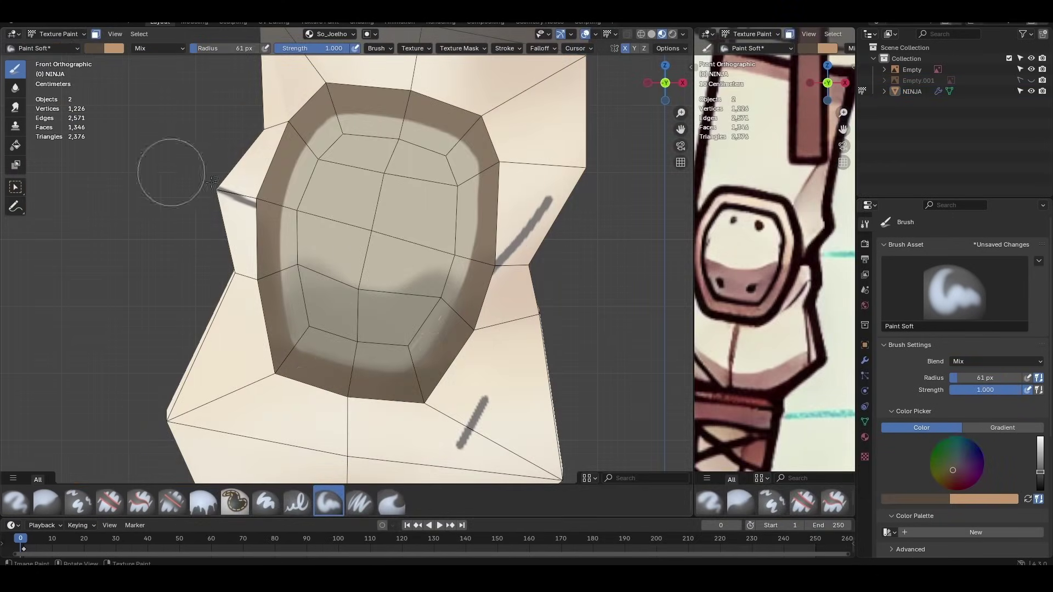
scroll(165, 169, "down", 2)
scroll(351, 247, "up", 1)
left_click_drag(307, 176, 408, 192)
key("f")
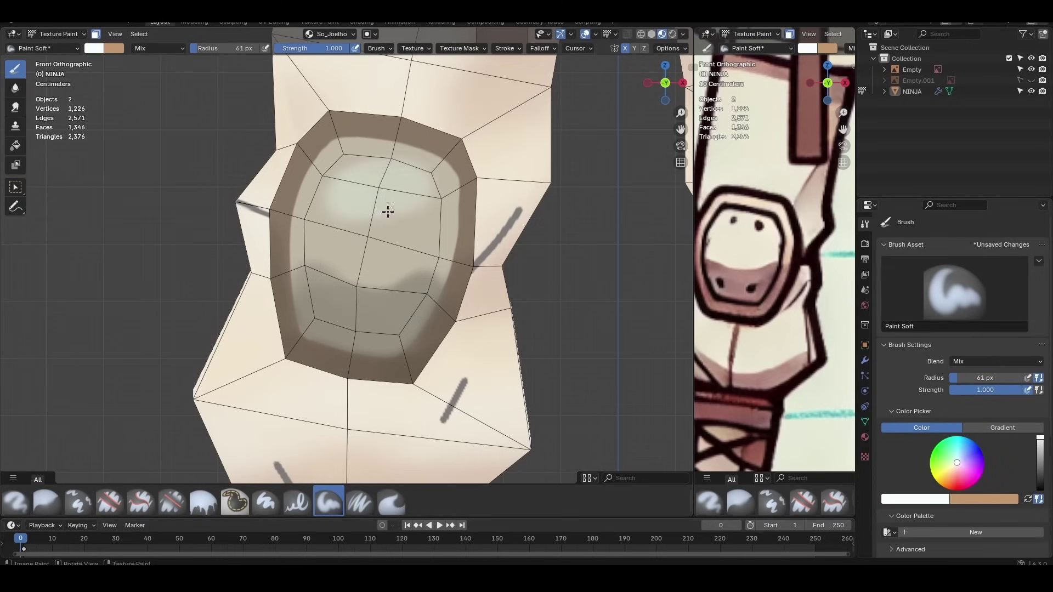
key("shift+f")
left_click_drag(307, 159, 441, 194)
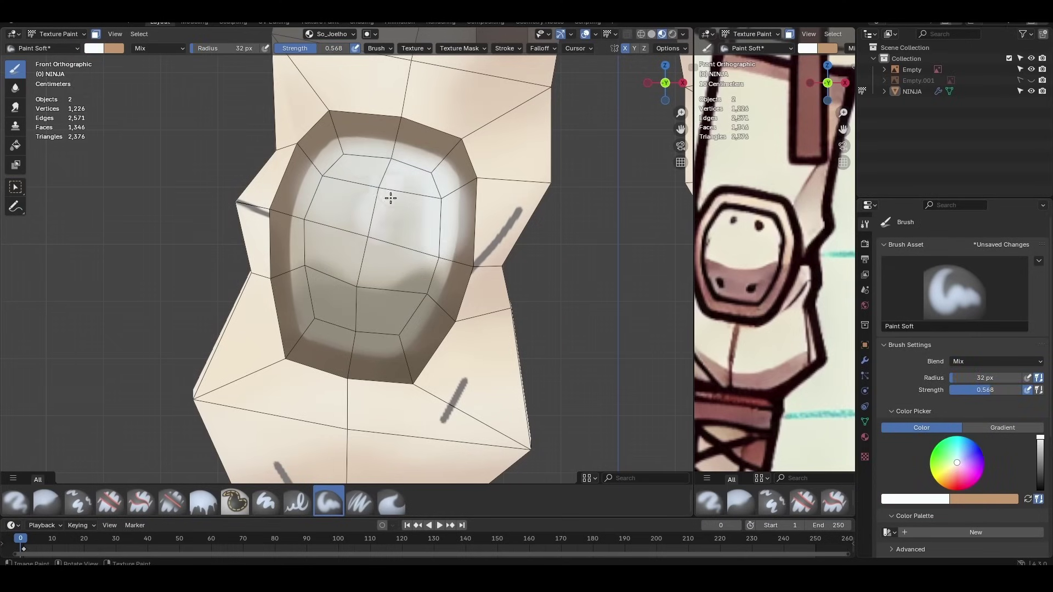
key("m")
Make So/IL_Joelho the active paint layer and size the brush for the rivet dots
scroll(391, 198, "down", 3)
scroll(384, 219, "down", 4)
middle_click_drag(357, 230, 336, 245)
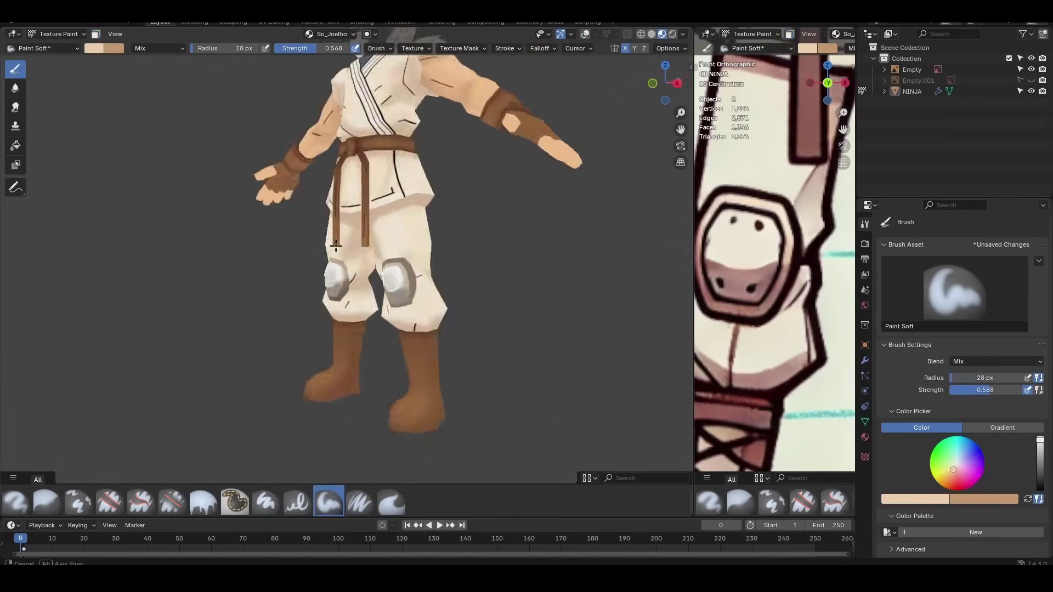
scroll(335, 245, "up", 4)
scroll(394, 301, "up", 3)
type("n")
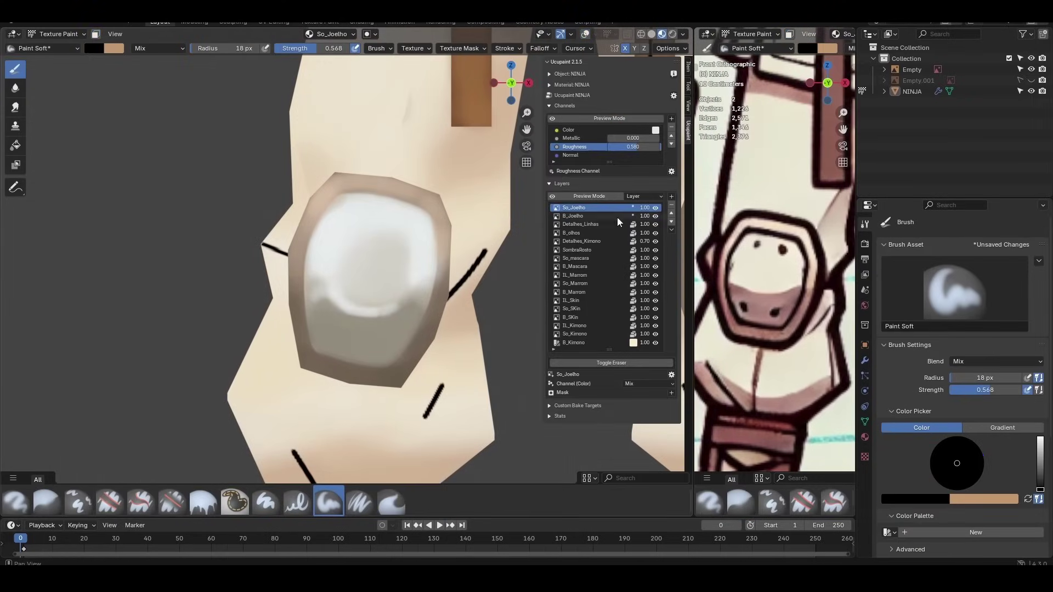
type("/IL")
key("Return")
key("n")
scroll(351, 222, "up", 3)
key("f")
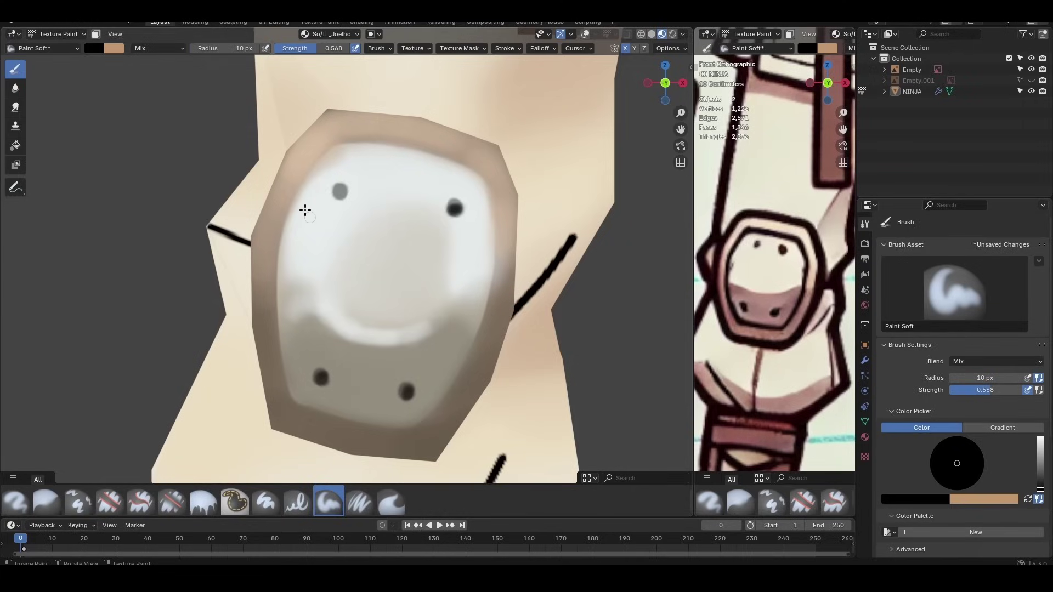
scroll(305, 210, "down", 5)
Move the B_Joelho layer further down the Ucupaint stack
key("n")
left_click(574, 216)
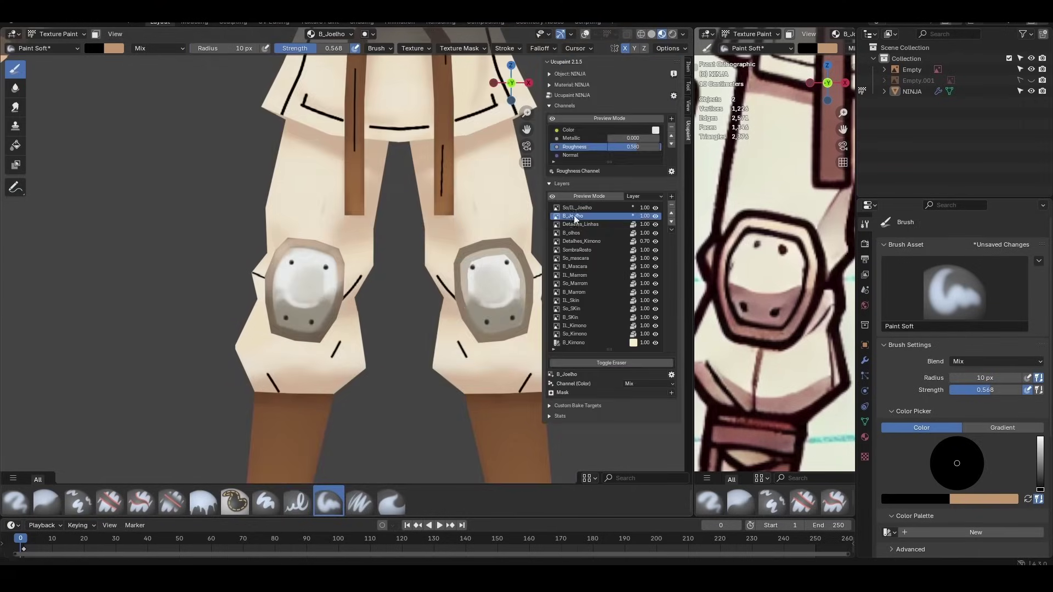
left_click(673, 222)
left_click(672, 223)
left_click(672, 223)
left_click(672, 222)
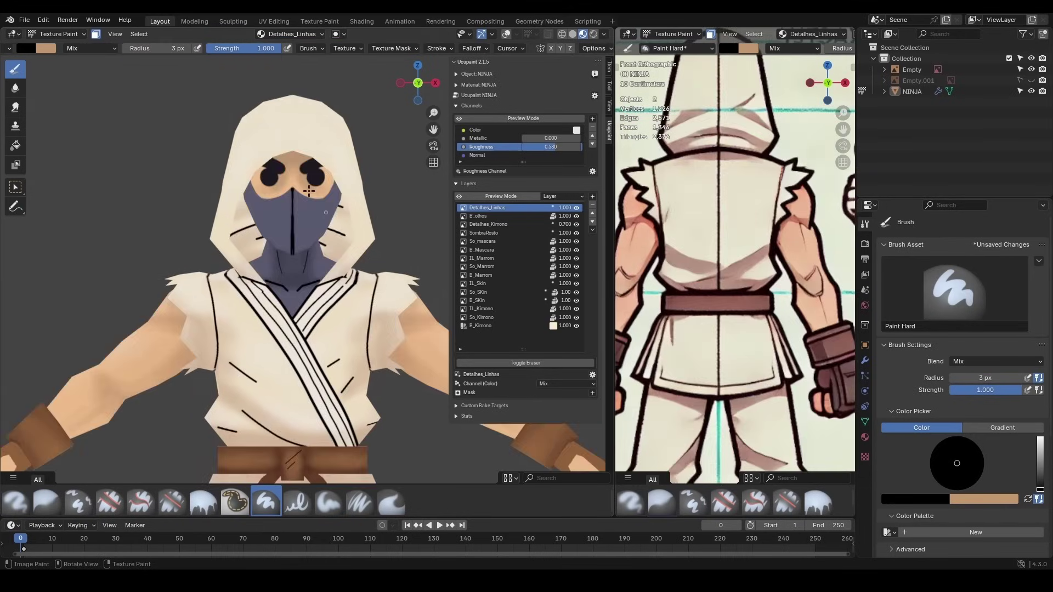
Zoom over the lower body and orbit to the arm to inspect the line details
scroll(310, 214, "down", 5)
scroll(282, 232, "up", 3)
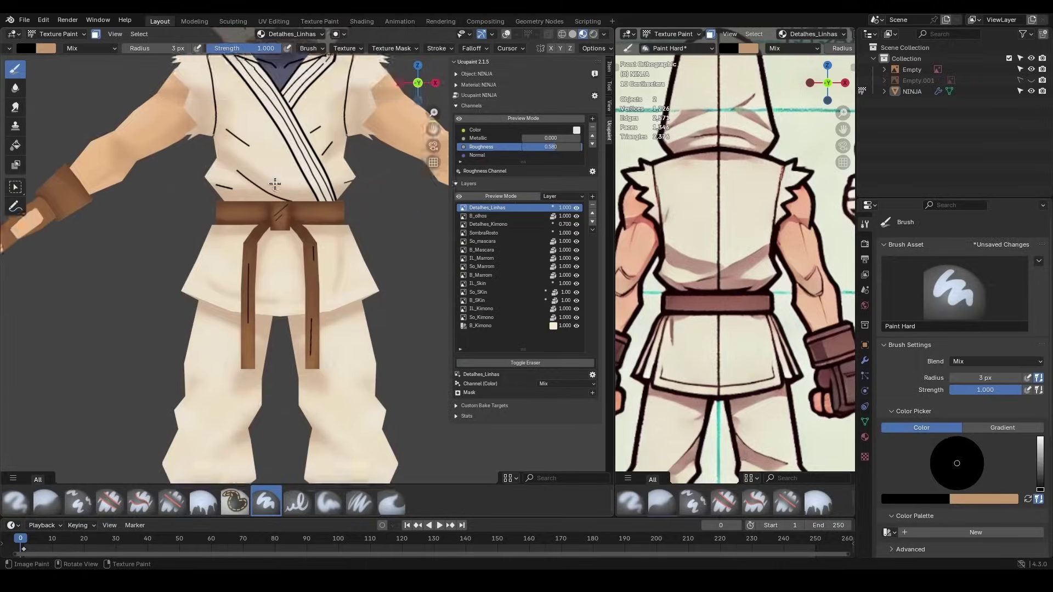
middle_click_drag(282, 330, 282, 232, "shift")
scroll(282, 233, "up", 2)
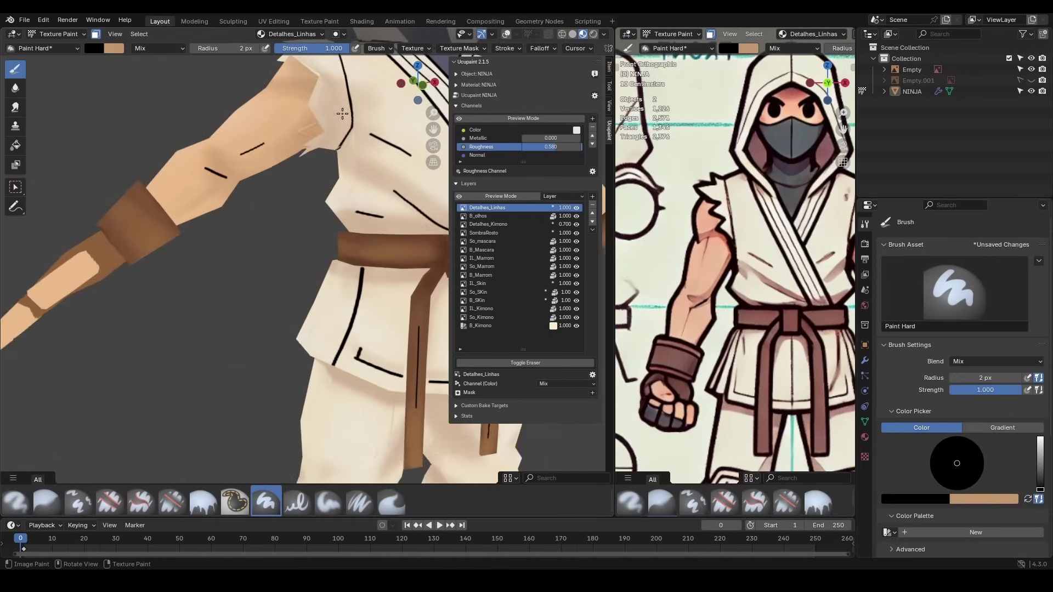
middle_click_drag(244, 163, 252, 253)
key("ctrl+Tab")
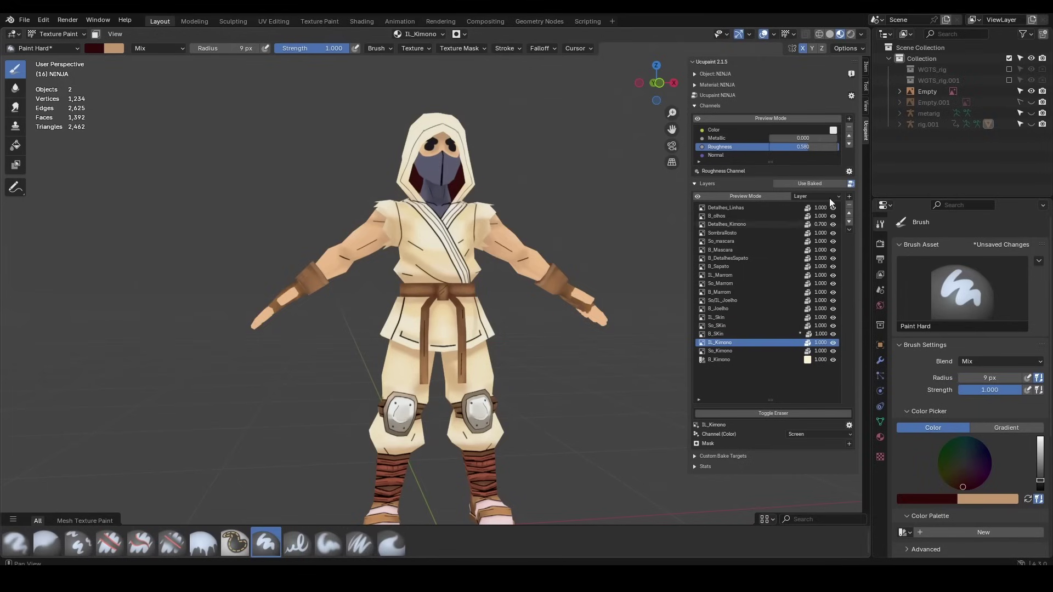
Bake all channels into the 2048 Ucupaint NINJA Color image and display it
left_click(852, 94)
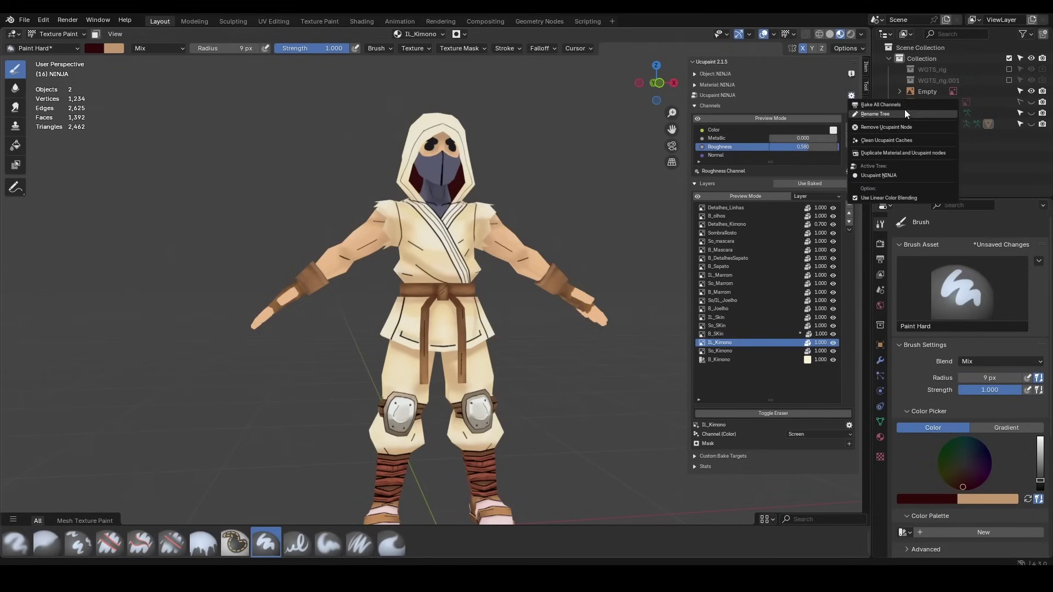
left_click(920, 107)
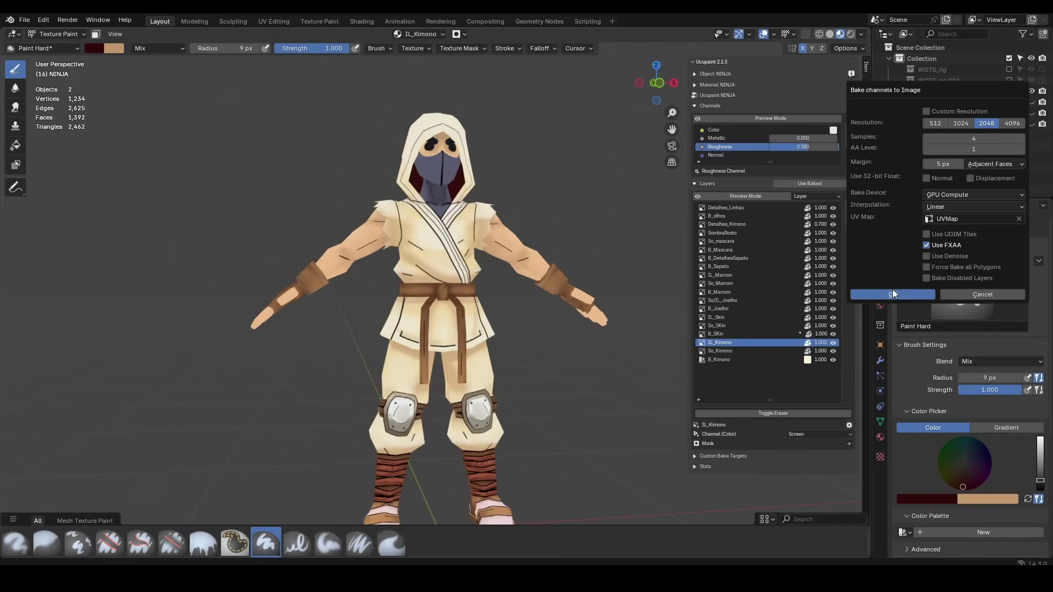
key("Return")
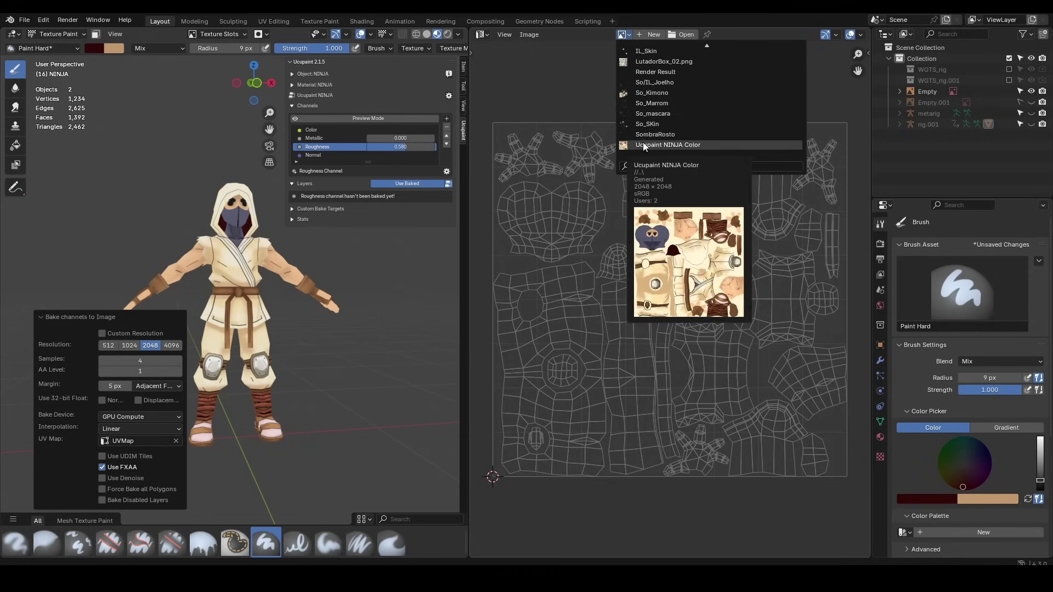
left_click(642, 144)
scroll(629, 219, "down", 2)
Show the UV layout over the baked image and save the image to a file
key("Tab")
key("g")
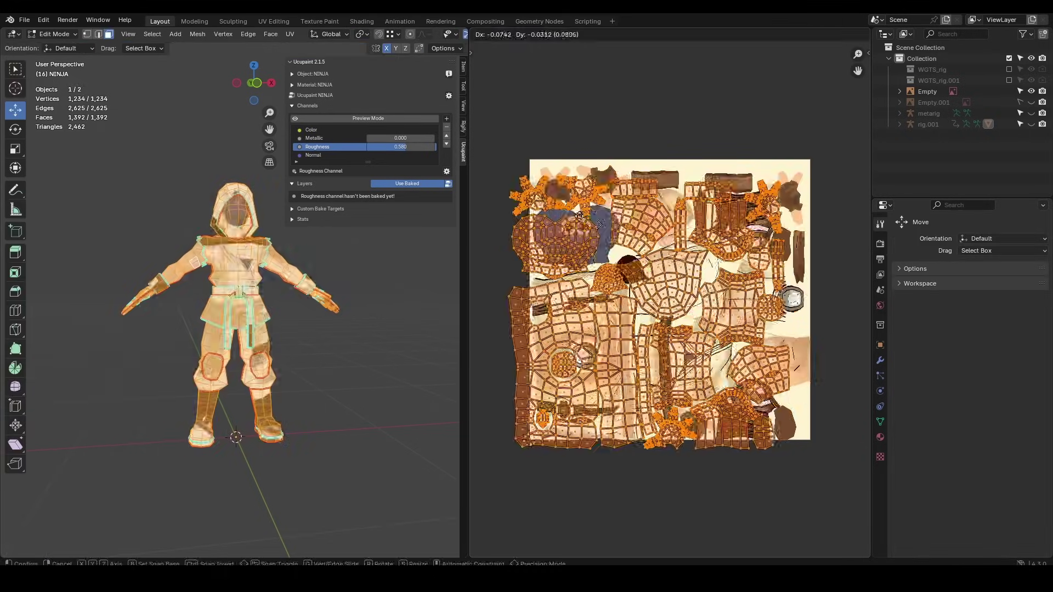
left_click(531, 34)
left_click(568, 150)
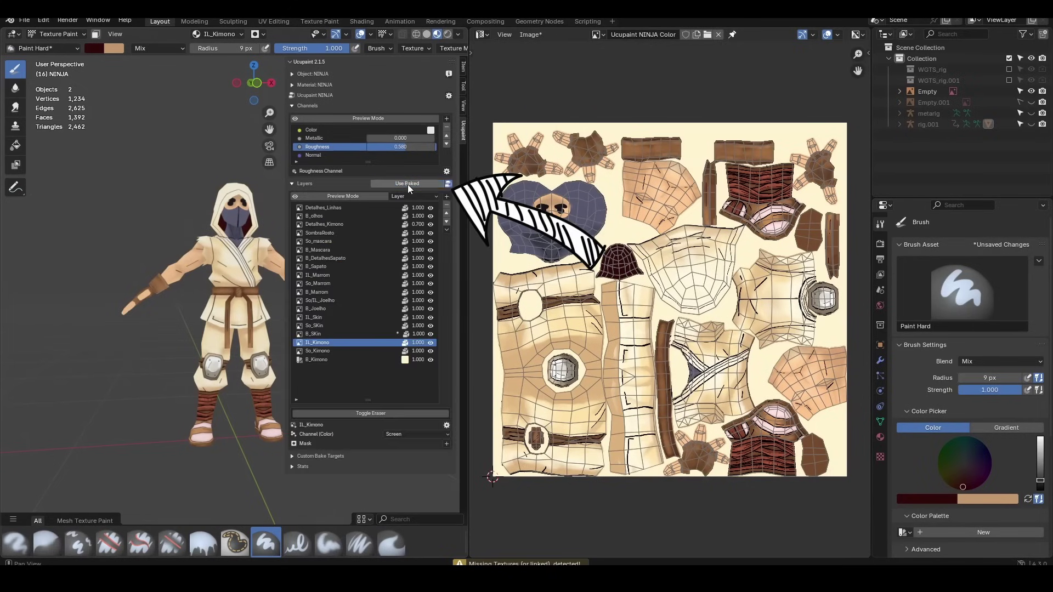
Switch back from the baked result to the layers and hide Detalhes_Linhas
left_click(409, 186)
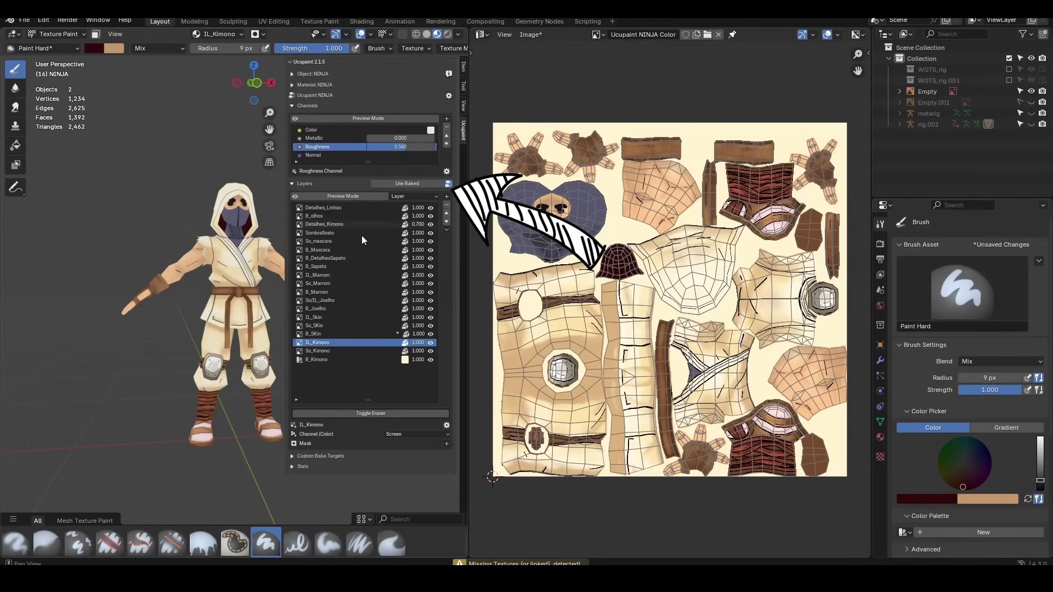
left_click(431, 208)
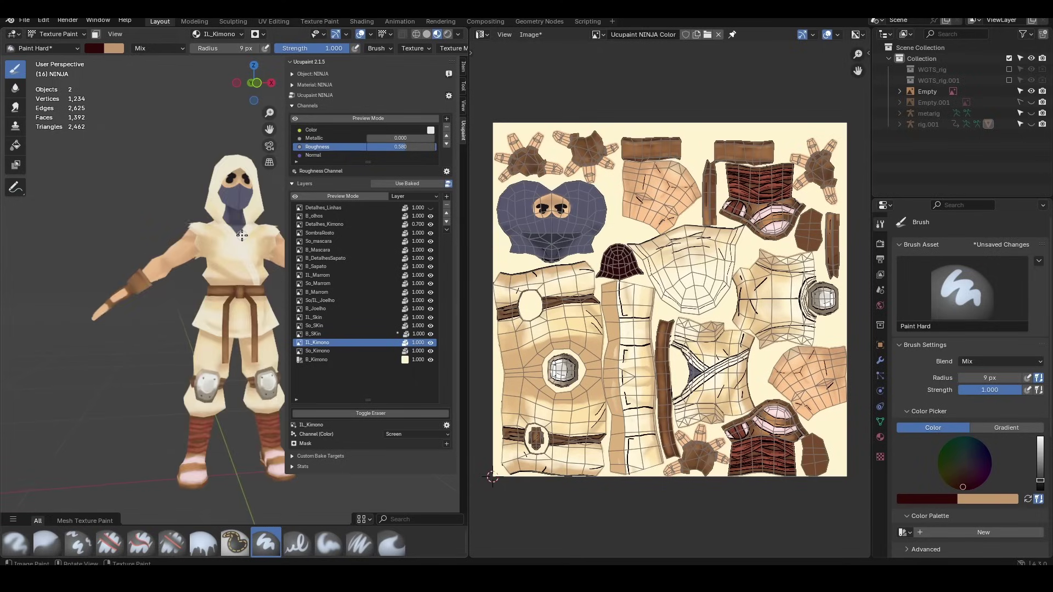
left_click(449, 95)
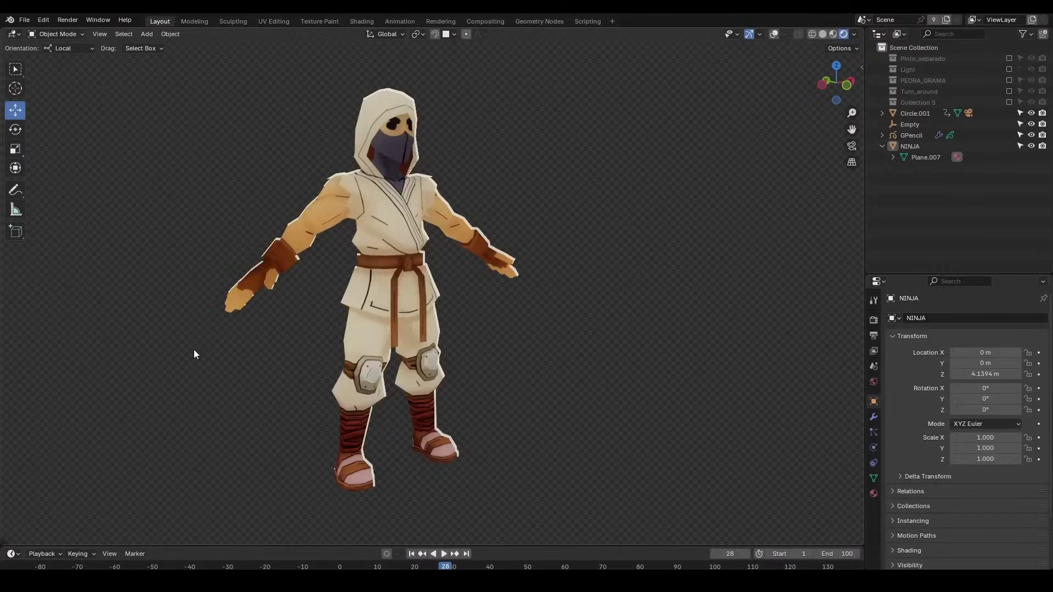
Orbit around the animated white and red fighting ninjas to a side view
mouse_move(196, 350)
middle_mouse_down()
mouse_move(617, 363)
mouse_move(681, 334)
mouse_move(587, 333)
middle_mouse_up()
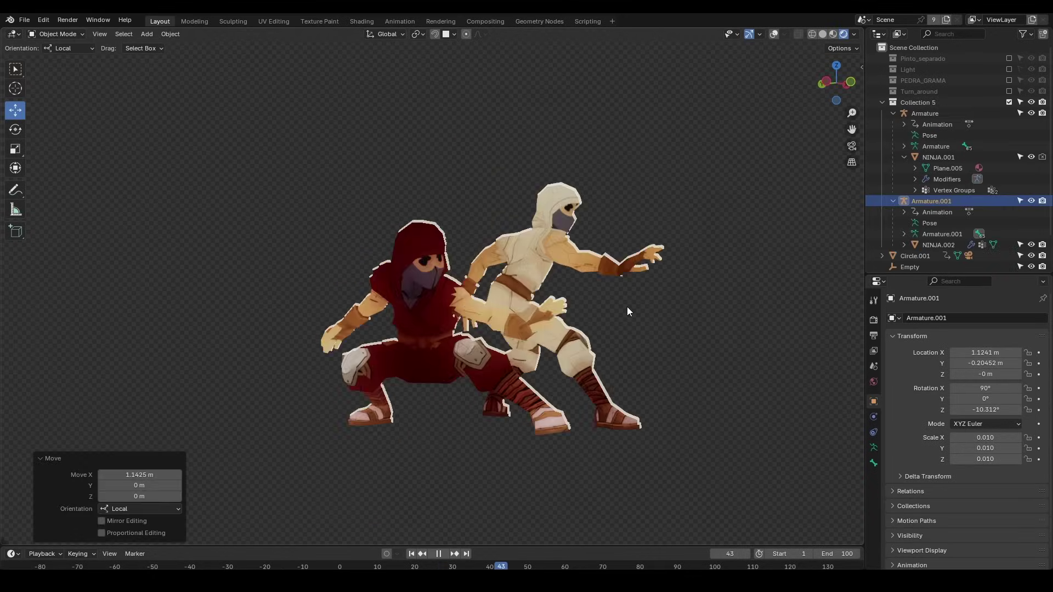
Switch the lower editor to the Compositor and zoom over the two-ninja node tree
middle_click_drag(565, 305, 512, 320)
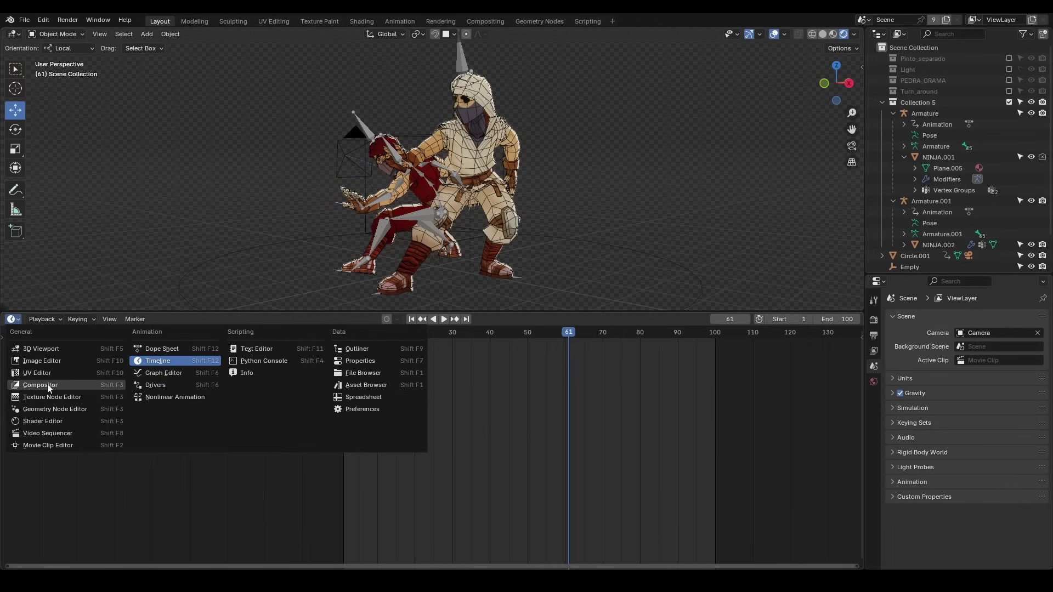
left_click(48, 390)
scroll(411, 452, "down", 2)
scroll(413, 450, "down", 3)
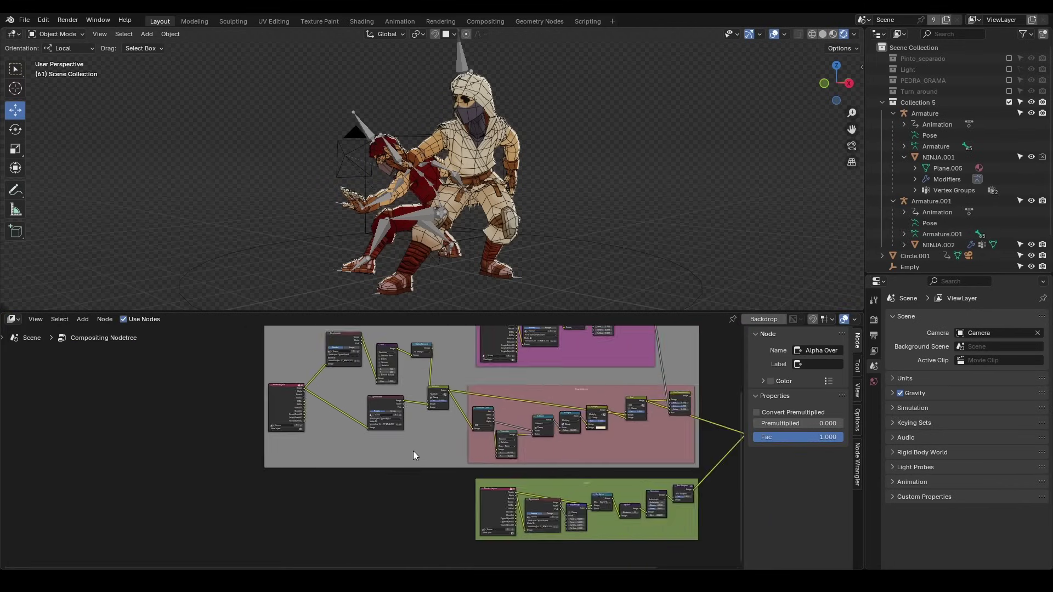
scroll(413, 451, "down", 2)
scroll(415, 449, "down", 1)
scroll(422, 448, "up", 1)
scroll(379, 457, "up", 2)
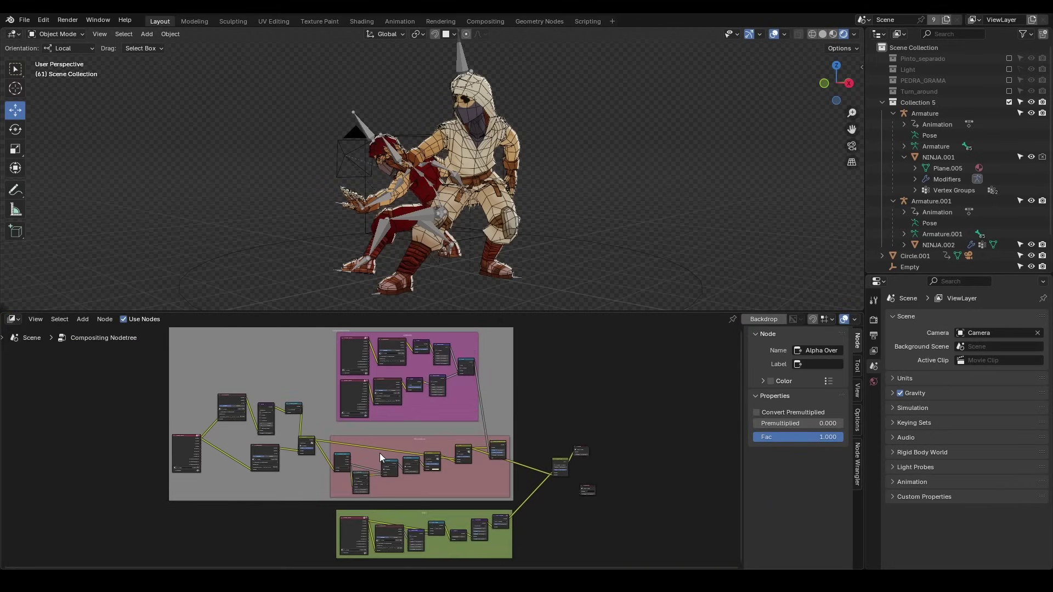
scroll(380, 453, "up", 2)
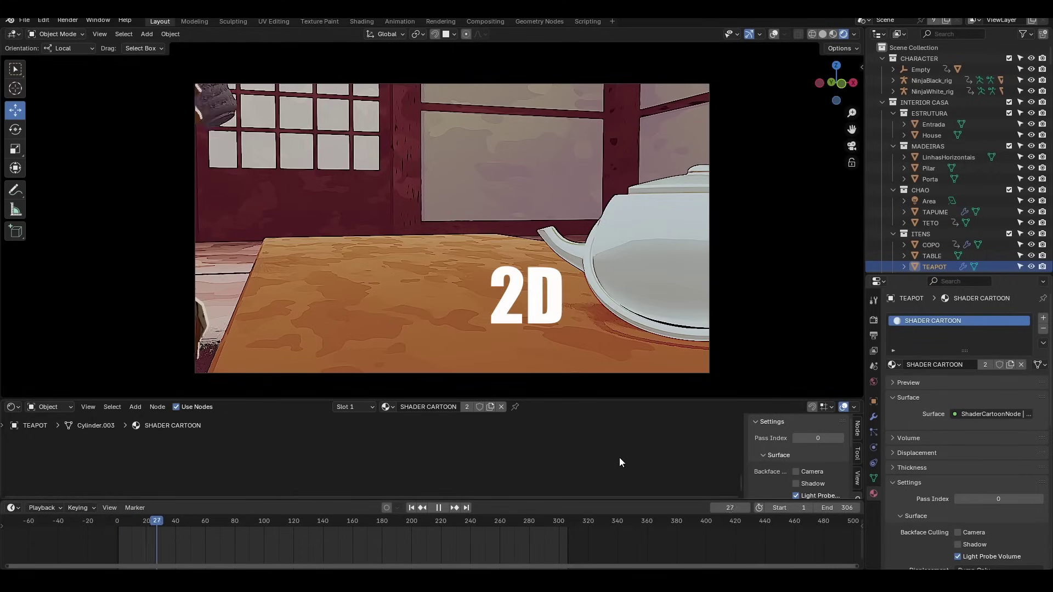